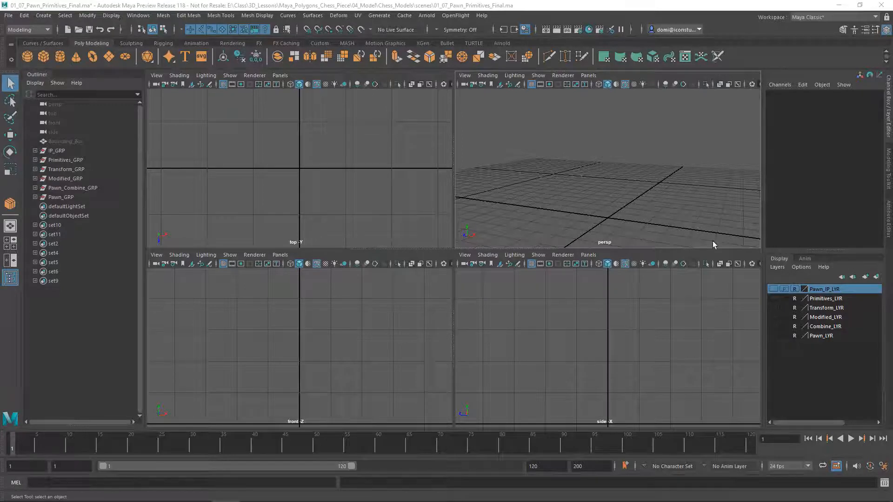
Make the Pawn_IP_LYR layer visible and view the pawn reference image enlarged in the front view
{"action": "left_click", "coordinate": [773, 289]}
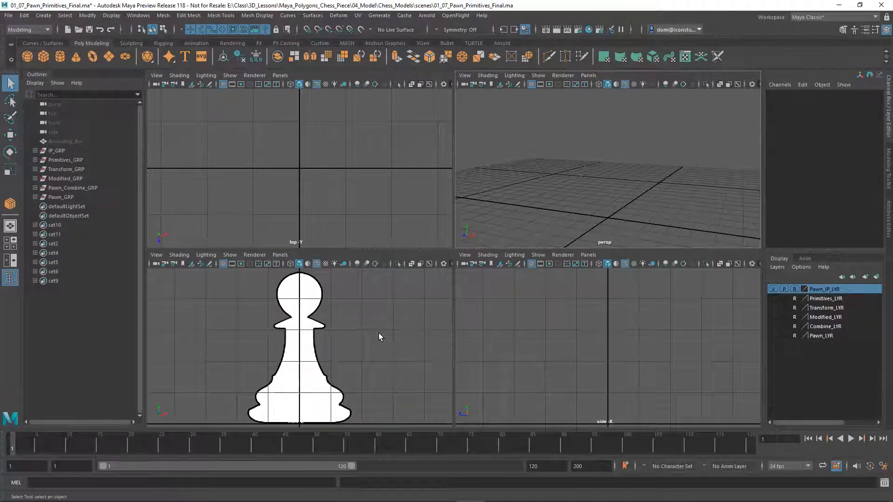
{"action": "key", "text": "space"}
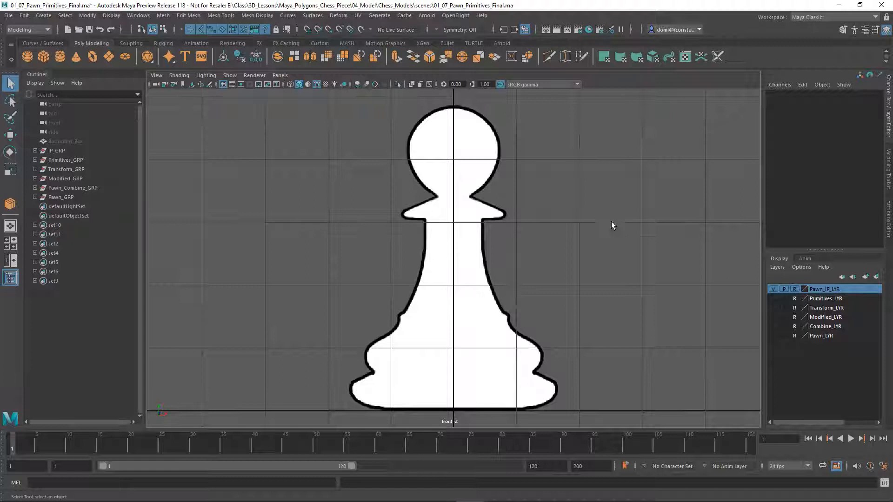
{"action": "key", "text": "space"}
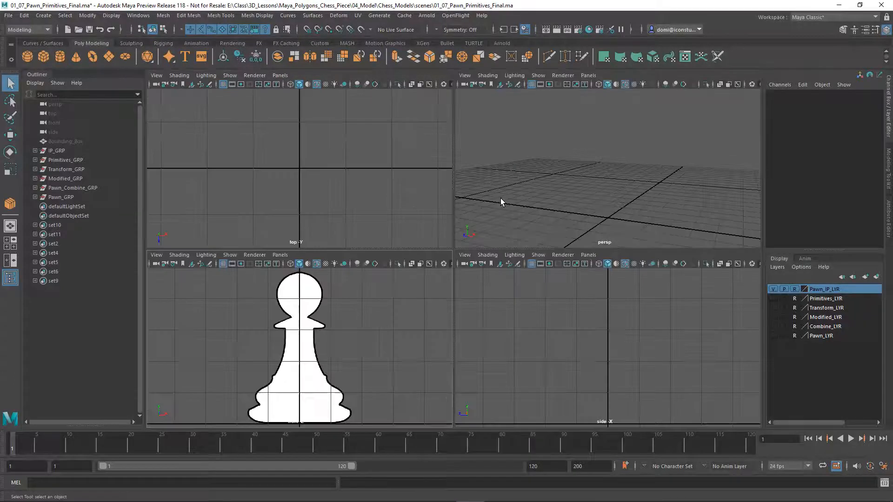
{"action": "left_click", "coordinate": [28, 57]}
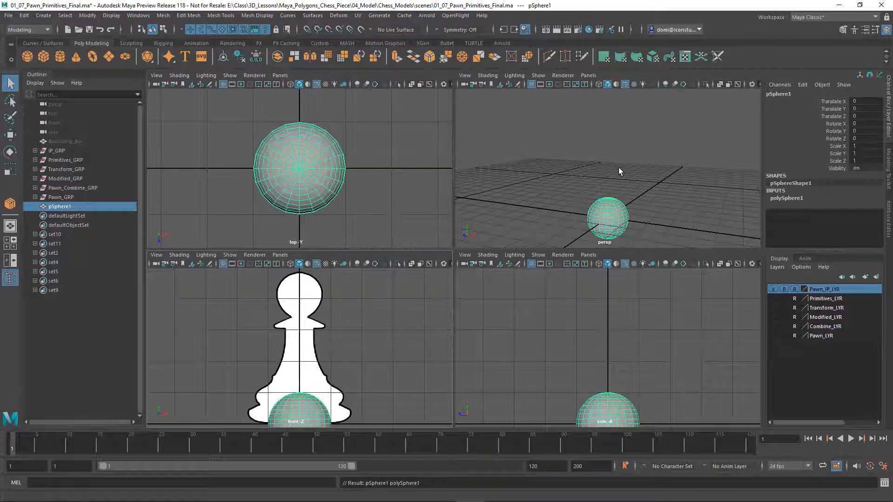
{"action": "key", "text": "space"}
{"action": "mouse_move", "coordinate": [618, 170]}
{"action": "left_mouse_down", "text": "alt"}
{"action": "mouse_move", "coordinate": [604, 184]}
{"action": "mouse_move", "coordinate": [637, 171]}
{"action": "mouse_move", "coordinate": [592, 177]}
{"action": "mouse_move", "coordinate": [600, 166]}
{"action": "mouse_move", "coordinate": [614, 168]}
{"action": "mouse_move", "coordinate": [604, 172]}
{"action": "left_mouse_up", "text": "alt"}
{"action": "left_click_drag", "start_coordinate": [382, 219], "coordinate": [516, 330]}
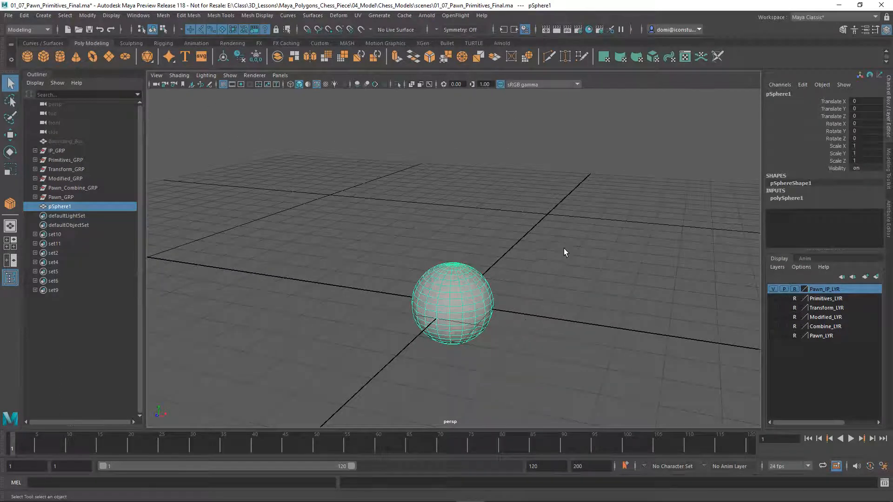
{"action": "key", "text": "Delete"}
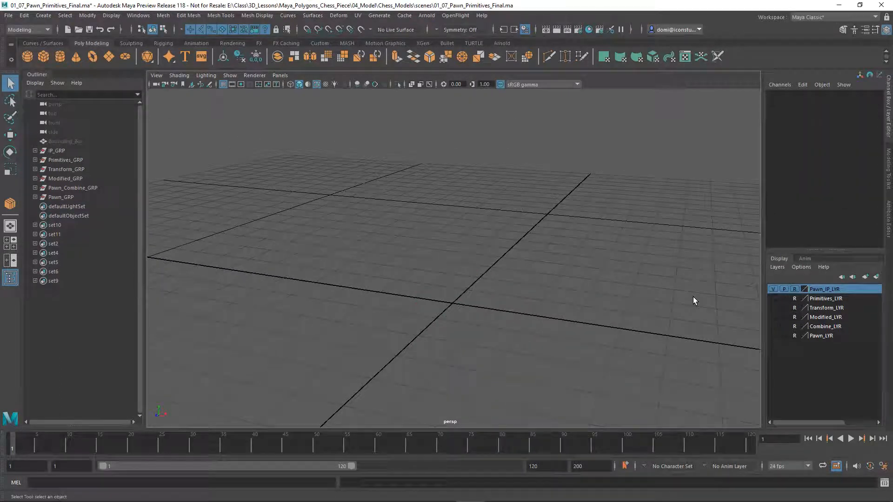
Show the Primitives_LYR layer and view its shapes against the pawn reference image in the front view
{"action": "left_click", "coordinate": [772, 298]}
{"action": "mouse_move", "coordinate": [601, 319]}
{"action": "left_mouse_down", "text": "alt"}
{"action": "mouse_move", "coordinate": [632, 277]}
{"action": "mouse_move", "coordinate": [629, 307]}
{"action": "mouse_move", "coordinate": [601, 319]}
{"action": "left_mouse_up", "text": "alt"}
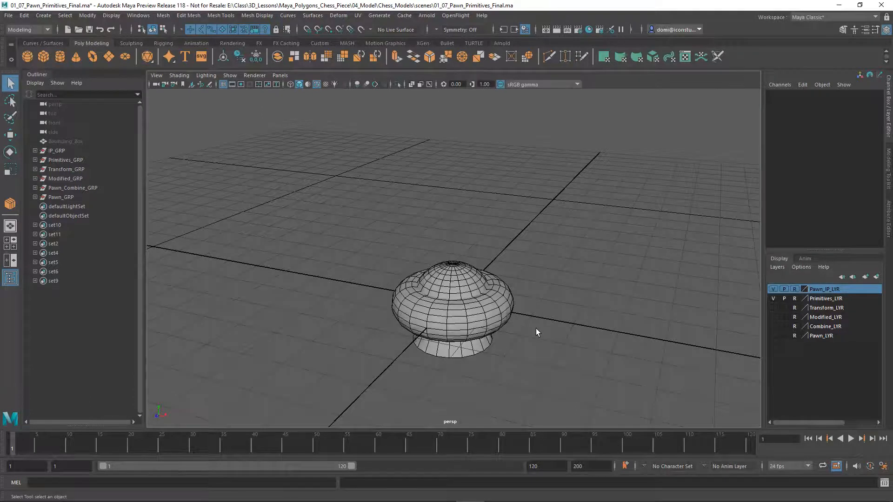
{"action": "key", "text": "space"}
{"action": "key", "text": "space"}
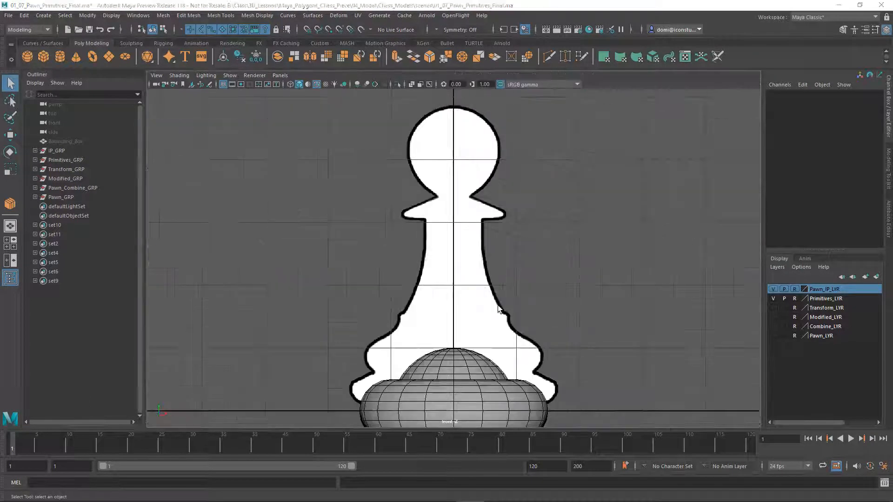
{"action": "middle_click_drag", "start_coordinate": [502, 297], "coordinate": [505, 176], "text": "alt"}
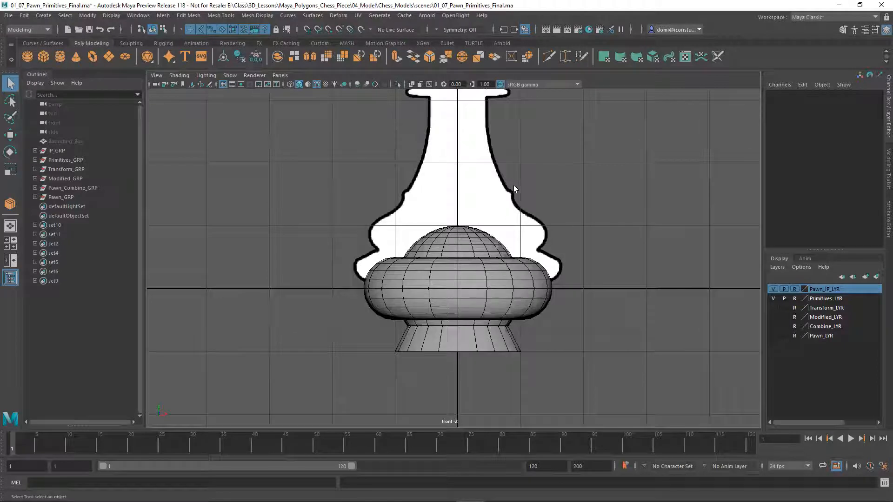
Expand Primitives_GRP and examine its two tori, two cones and sphere one by one
{"action": "left_click", "coordinate": [34, 159]}
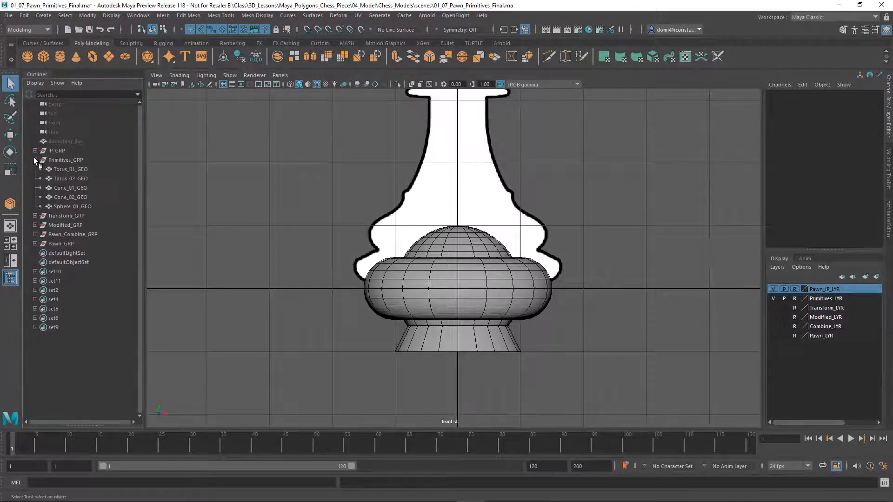
{"action": "left_click", "coordinate": [74, 169]}
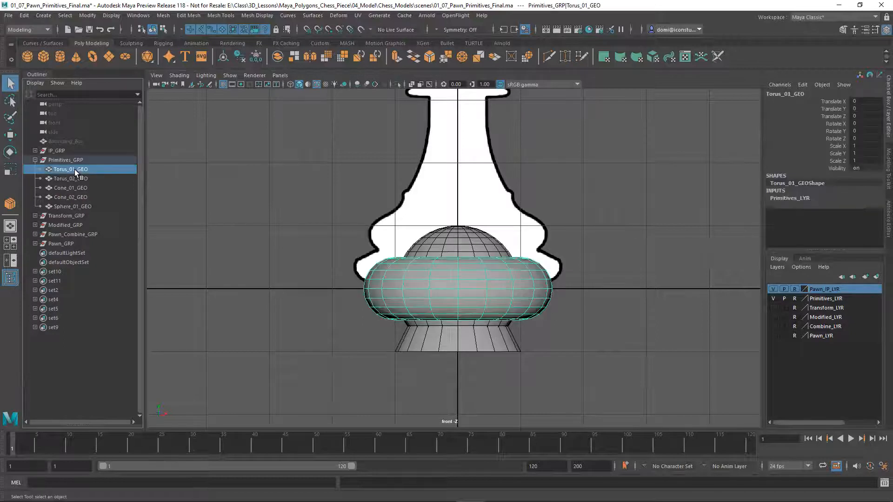
{"action": "left_click", "coordinate": [76, 180]}
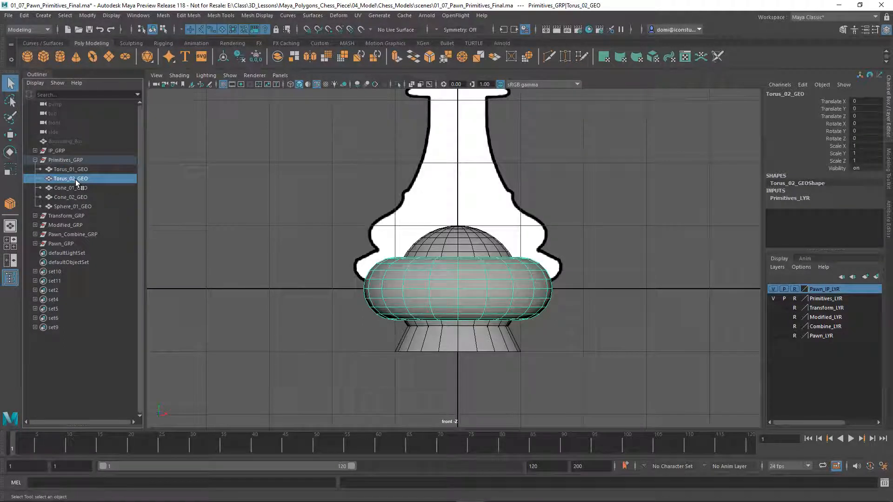
{"action": "left_click", "coordinate": [74, 188]}
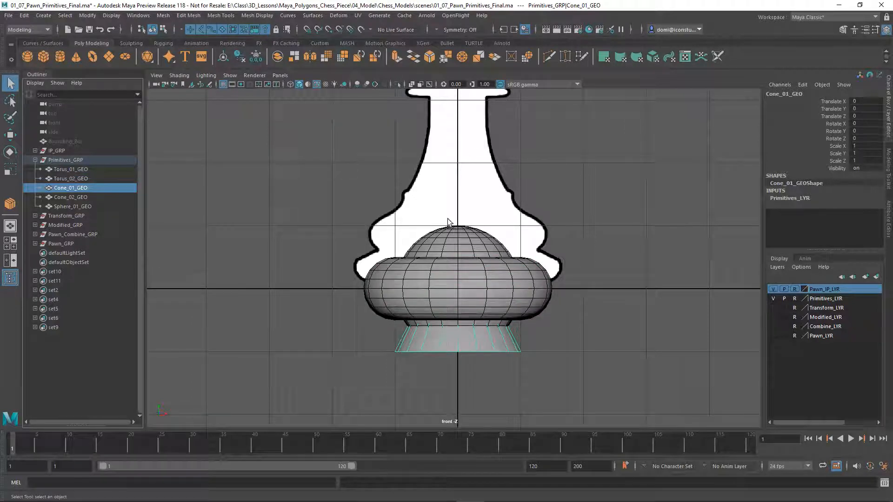
{"action": "left_click", "coordinate": [69, 198]}
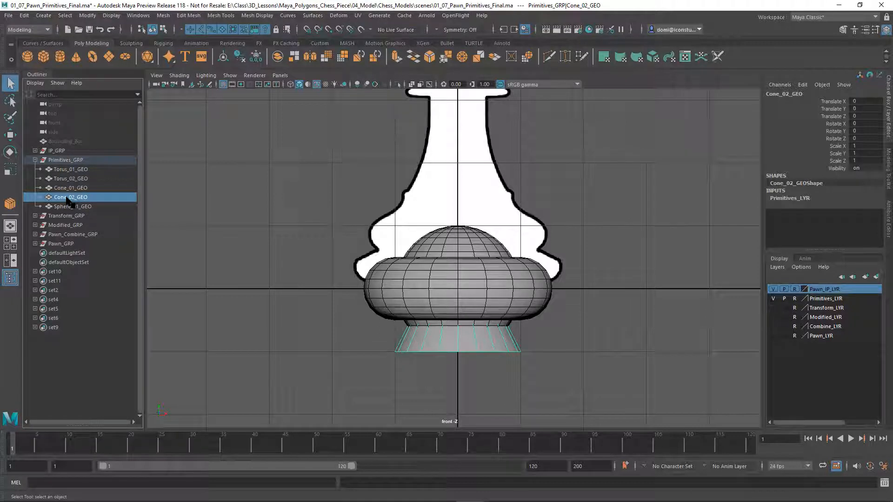
{"action": "left_click", "coordinate": [72, 206]}
{"action": "left_click", "coordinate": [587, 176]}
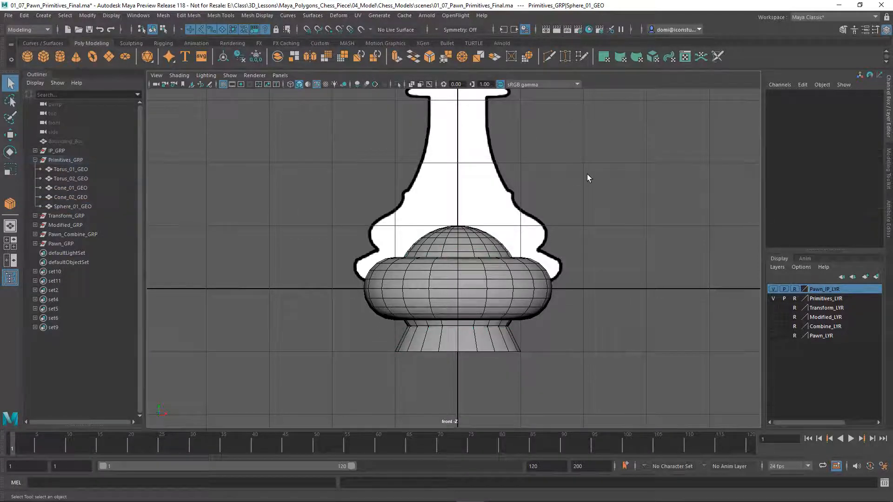
Return to the four-view layout and frame Bounding_Box, IP_GRP and Primitives_GRP together in all views
{"action": "key", "text": "space"}
{"action": "mouse_move", "coordinate": [677, 151]}
{"action": "left_mouse_down", "text": "alt"}
{"action": "mouse_move", "coordinate": [661, 144]}
{"action": "mouse_move", "coordinate": [668, 159]}
{"action": "left_mouse_up", "text": "alt"}
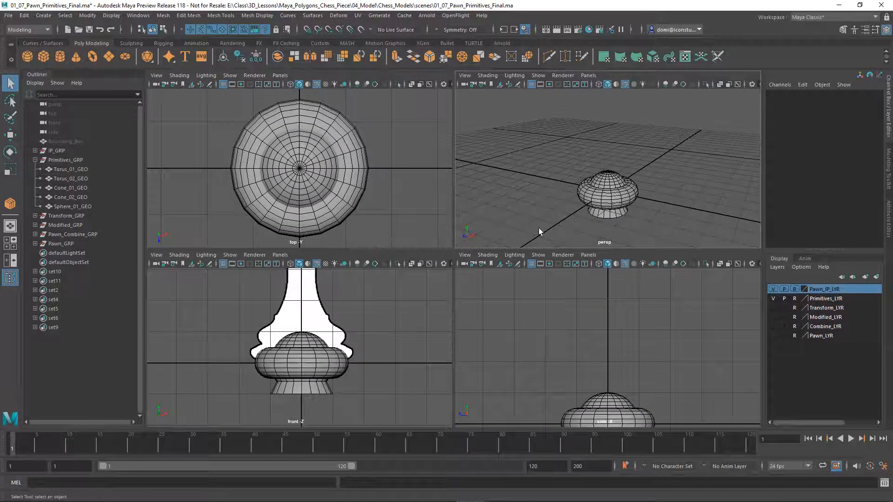
{"action": "middle_click_drag", "start_coordinate": [401, 294], "coordinate": [401, 331], "text": "alt"}
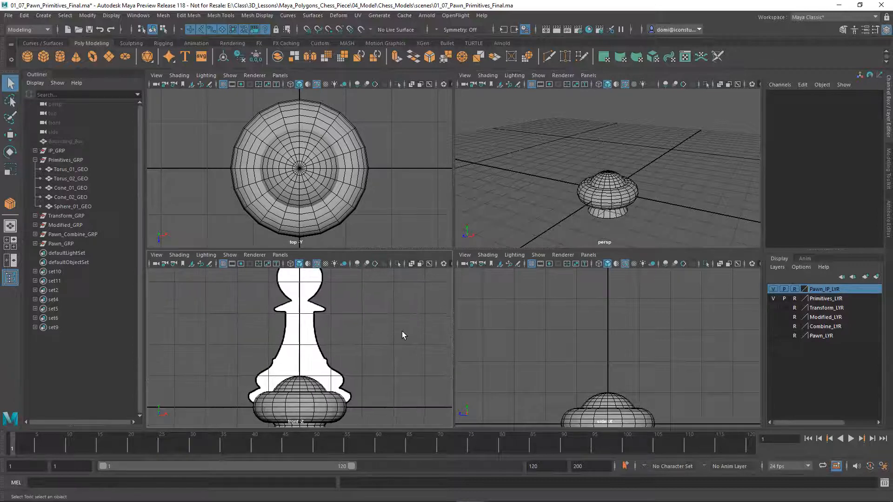
{"action": "left_click", "coordinate": [67, 141]}
{"action": "key", "text": "shift+f"}
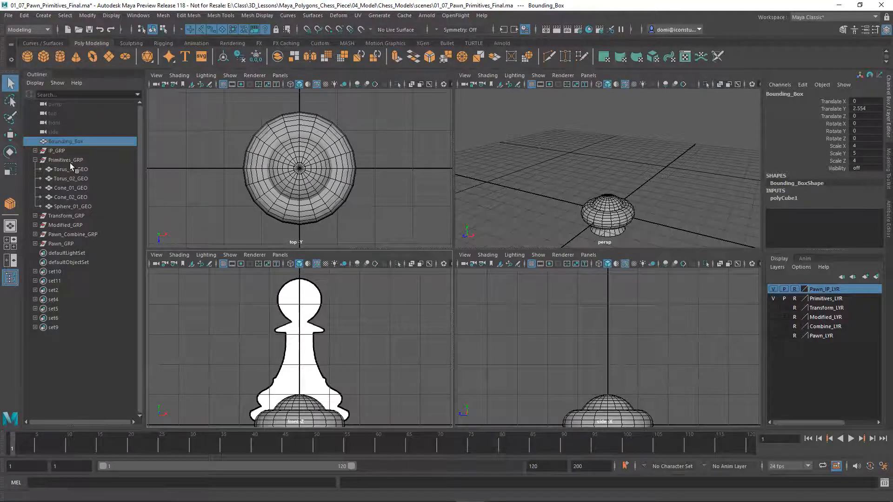
{"action": "left_click", "coordinate": [36, 160]}
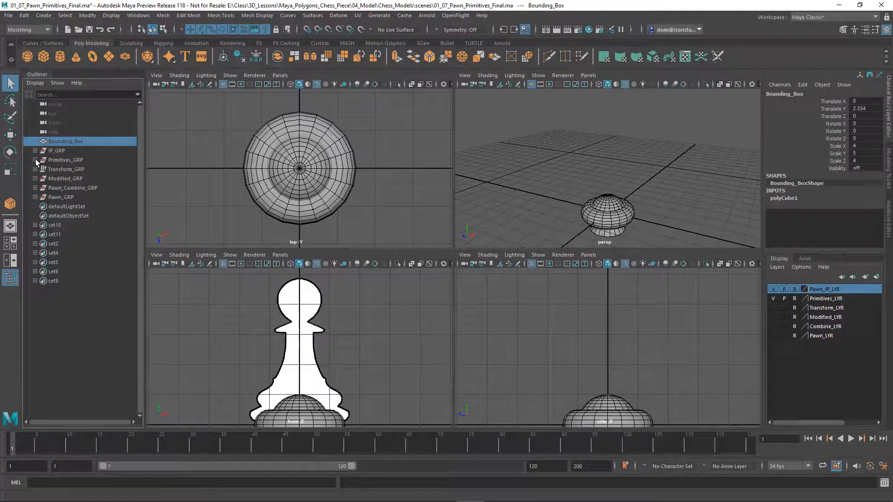
{"action": "left_click", "coordinate": [69, 160], "text": "shift"}
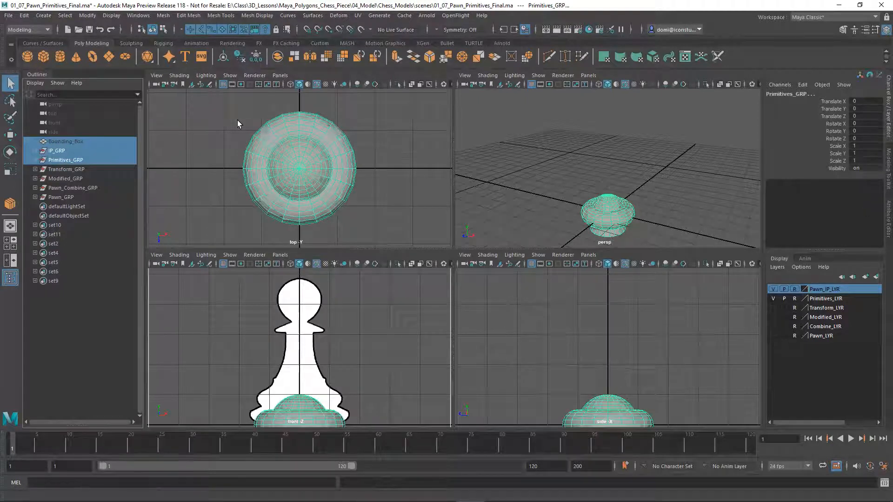
{"action": "key", "text": "shift+f"}
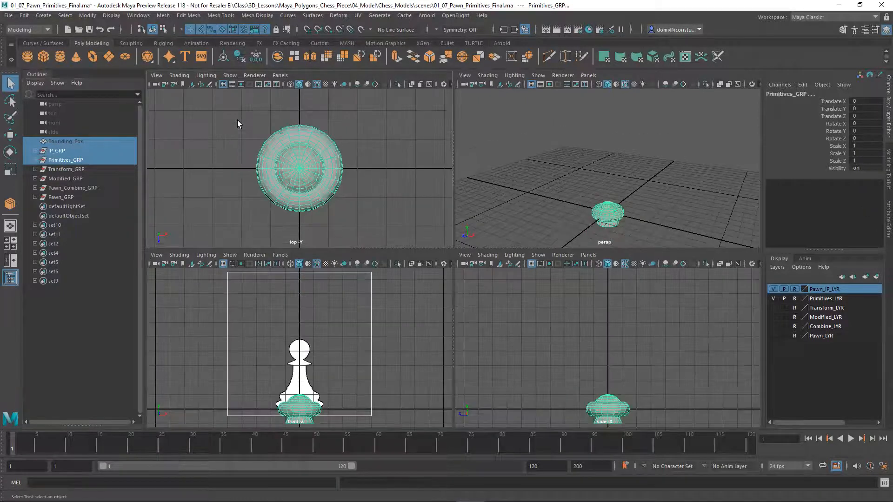
{"action": "left_click", "coordinate": [548, 142]}
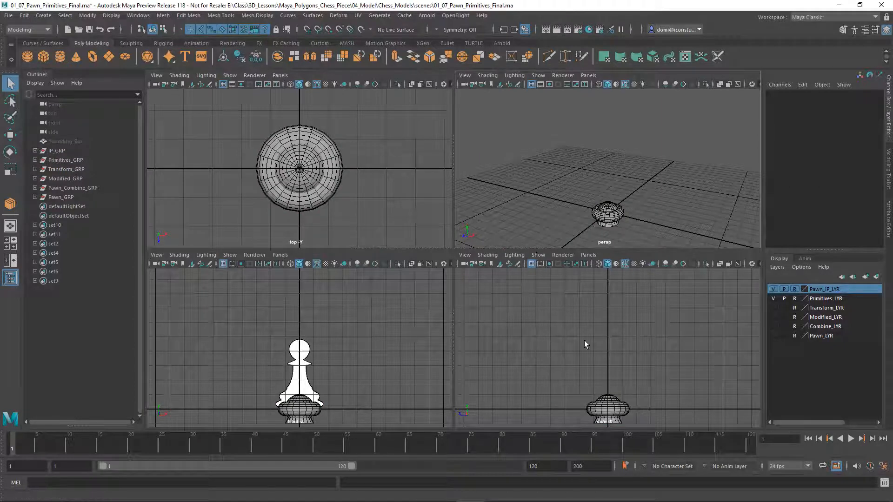
Hide the Primitives_LYR layer, show Transform_LYR instead, and fill the front view with the pawn
{"action": "left_click", "coordinate": [773, 299]}
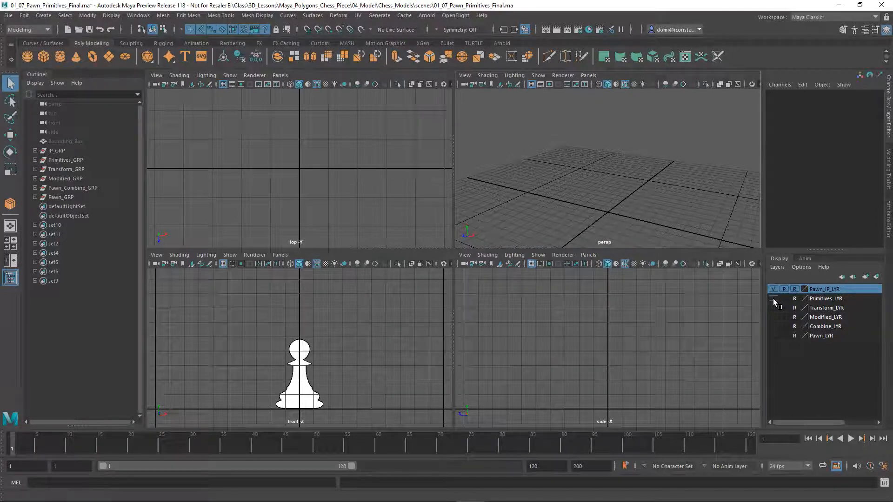
{"action": "left_click", "coordinate": [774, 308]}
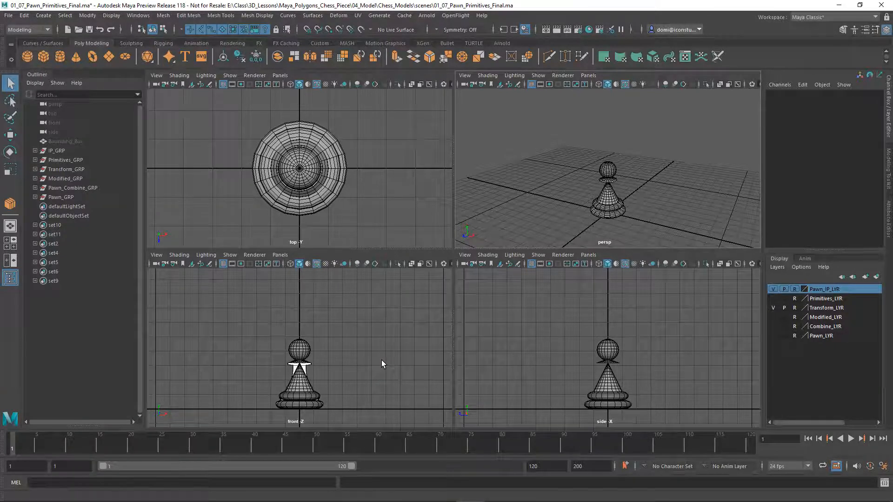
{"action": "key", "text": "space"}
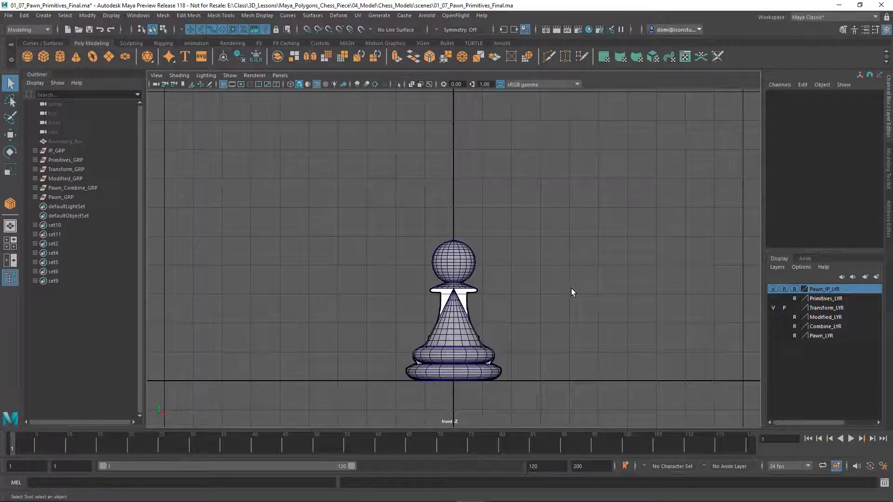
{"action": "middle_click_drag", "start_coordinate": [576, 292], "coordinate": [562, 237], "text": "alt"}
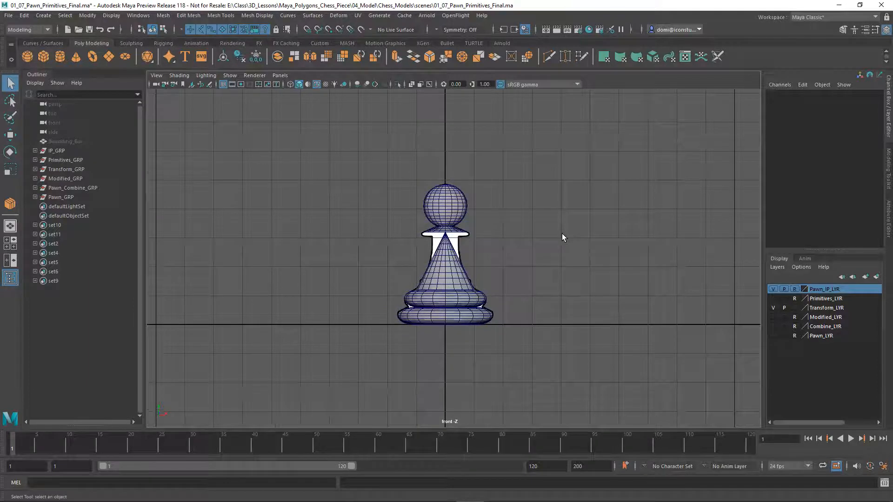
{"action": "right_click_drag", "start_coordinate": [562, 233], "coordinate": [641, 277], "text": "alt"}
{"action": "middle_click_drag", "start_coordinate": [641, 276], "coordinate": [647, 241], "text": "alt"}
{"action": "right_click_drag", "start_coordinate": [647, 242], "coordinate": [731, 241], "text": "alt"}
{"action": "middle_click_drag", "start_coordinate": [646, 273], "coordinate": [646, 303], "text": "alt"}
{"action": "right_click_drag", "start_coordinate": [646, 303], "coordinate": [668, 285], "text": "alt"}
{"action": "middle_click_drag", "start_coordinate": [667, 285], "coordinate": [661, 285], "text": "alt"}
Inspect the two base tori with the Move tool and turn on X-ray shading in the front view
{"action": "left_click", "coordinate": [457, 360]}
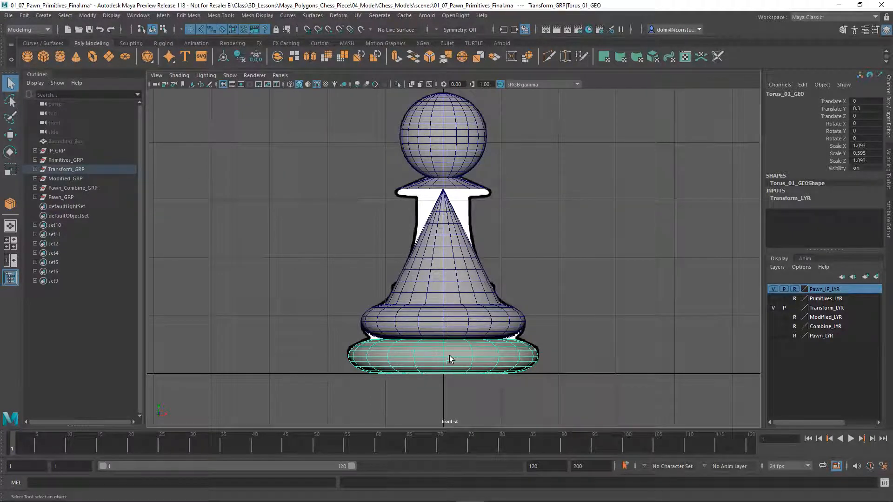
{"action": "left_click", "coordinate": [441, 324]}
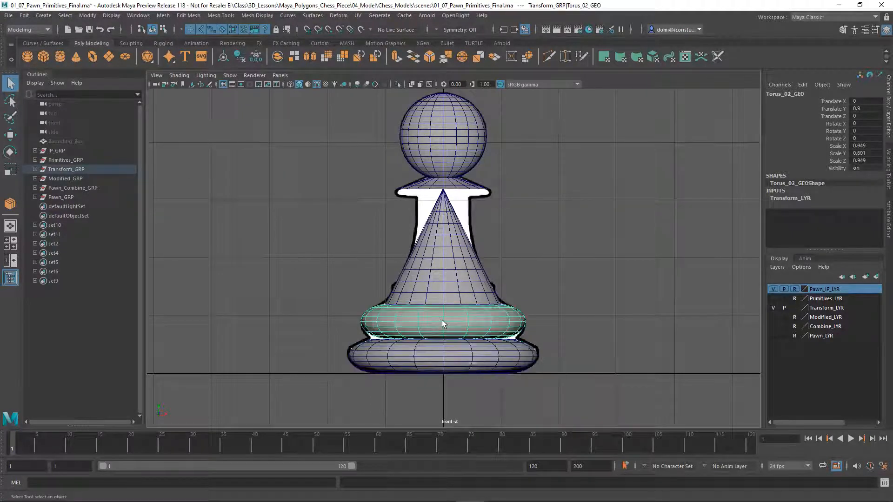
{"action": "left_click", "coordinate": [9, 135]}
{"action": "mouse_move", "coordinate": [443, 276]}
{"action": "left_mouse_down"}
{"action": "mouse_move", "coordinate": [442, 262]}
{"action": "mouse_move", "coordinate": [440, 276]}
{"action": "left_mouse_up"}
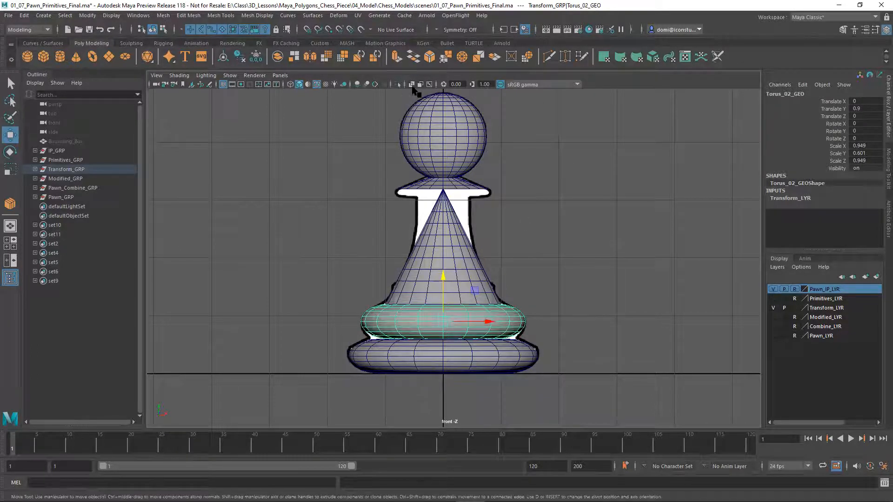
{"action": "left_click", "coordinate": [412, 86]}
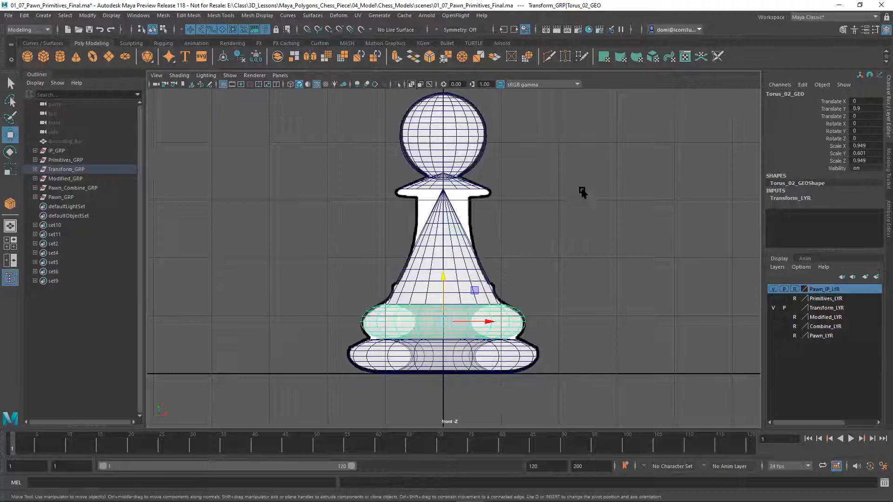
{"action": "left_click", "coordinate": [595, 221]}
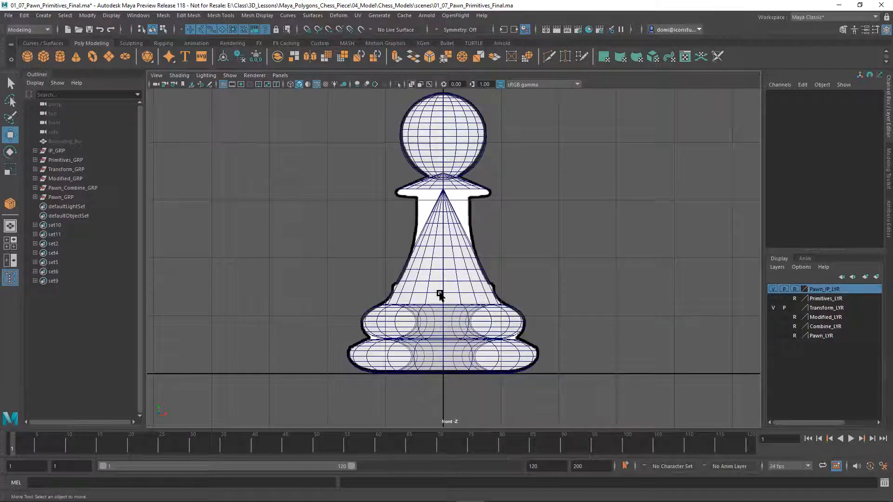
Lower Torus_02_GEO to a Translate Y of 0.892 and activate the Scale tool on it
{"action": "left_click", "coordinate": [435, 329]}
{"action": "left_click_drag", "start_coordinate": [443, 276], "coordinate": [443, 279]}
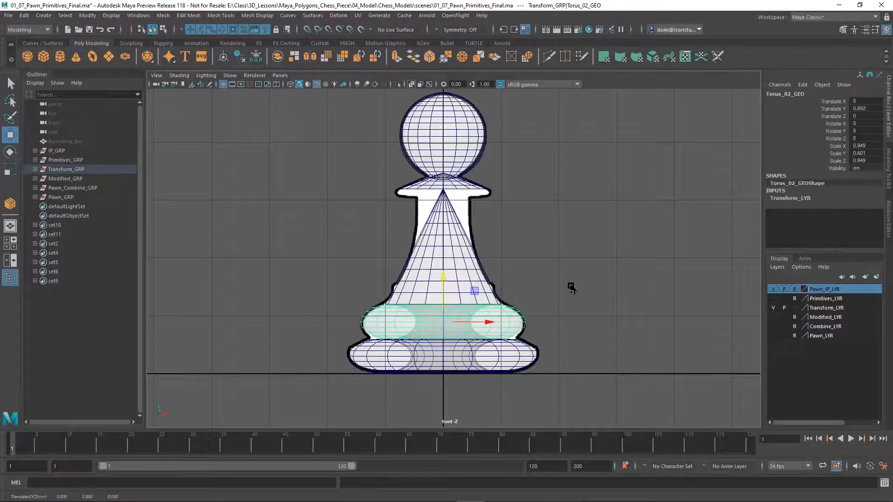
{"action": "middle_click_drag", "start_coordinate": [564, 285], "coordinate": [555, 206], "text": "alt"}
{"action": "right_click_drag", "start_coordinate": [529, 272], "coordinate": [732, 245], "text": "alt"}
{"action": "middle_click_drag", "start_coordinate": [609, 257], "coordinate": [616, 246], "text": "alt"}
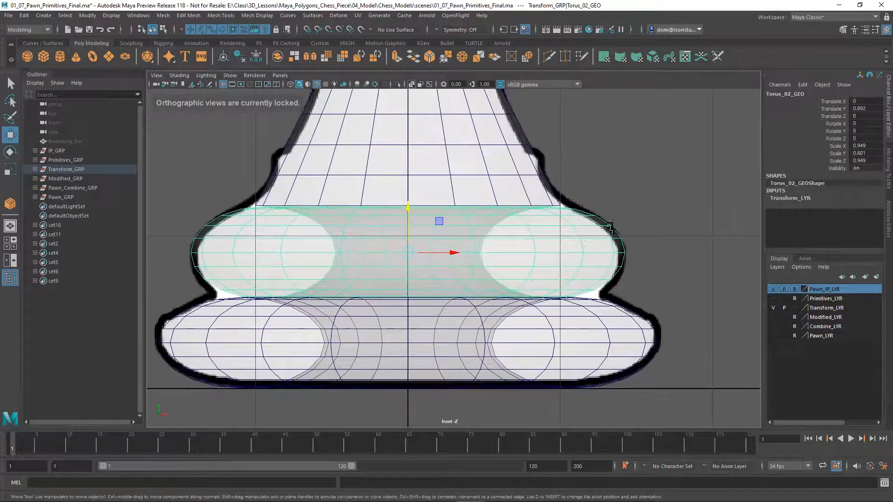
{"action": "left_click", "coordinate": [407, 208]}
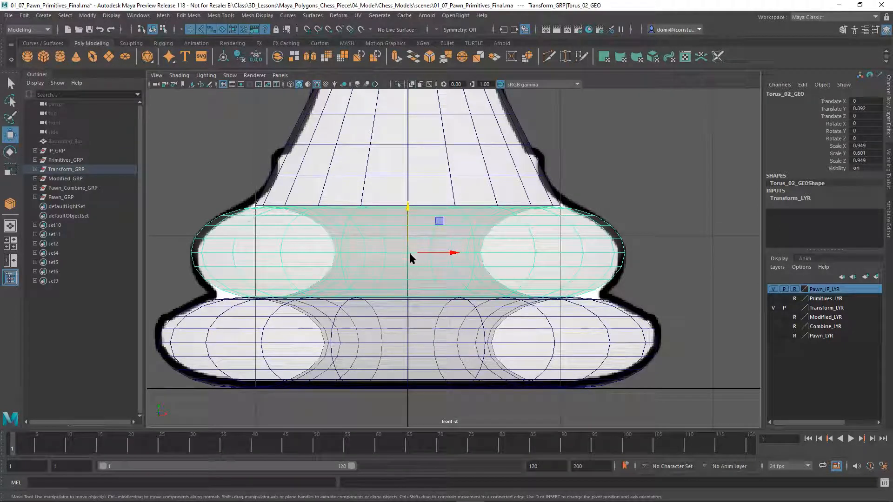
{"action": "key", "text": "r"}
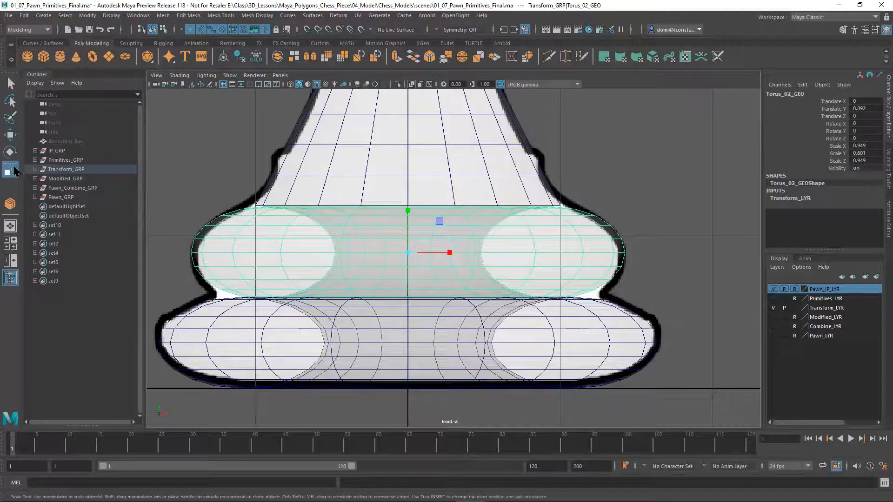
Scale Torus_02_GEO uniformly in the perspective view to about 0.947 in X and Z and 0.6 in Y
{"action": "mouse_move", "coordinate": [413, 252]}
{"action": "left_mouse_down"}
{"action": "mouse_move", "coordinate": [446, 249]}
{"action": "mouse_move", "coordinate": [410, 258]}
{"action": "left_mouse_up"}
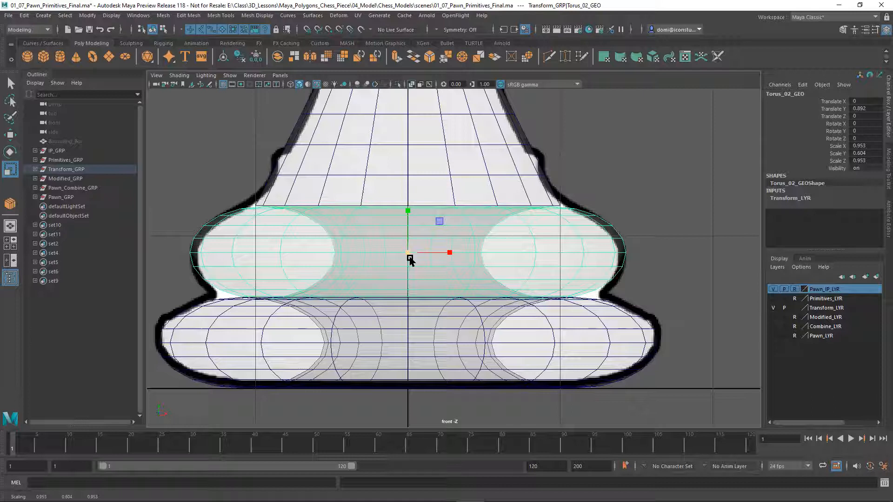
{"action": "key", "text": "space"}
{"action": "key", "text": "space"}
{"action": "left_click_drag", "start_coordinate": [576, 207], "coordinate": [462, 235], "text": "alt"}
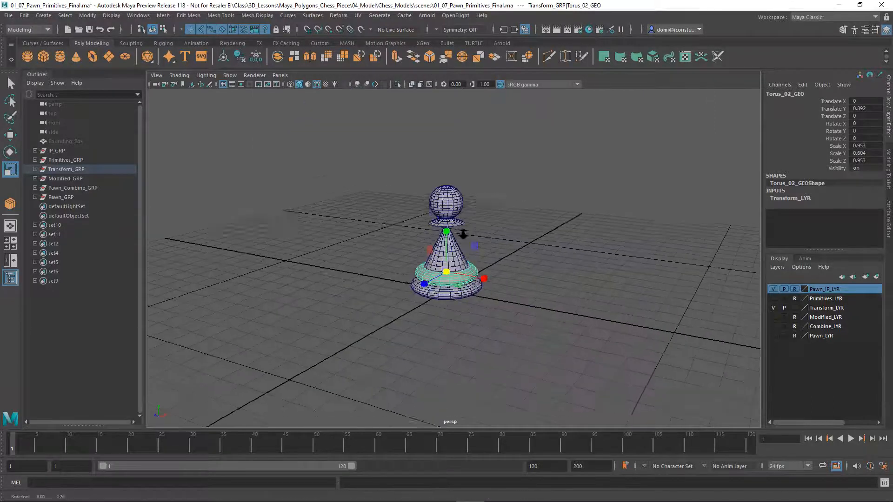
{"action": "right_click_drag", "start_coordinate": [462, 235], "coordinate": [520, 265], "text": "alt"}
{"action": "left_click_drag", "start_coordinate": [520, 265], "coordinate": [506, 251], "text": "alt"}
{"action": "middle_click_drag", "start_coordinate": [506, 251], "coordinate": [550, 225], "text": "alt"}
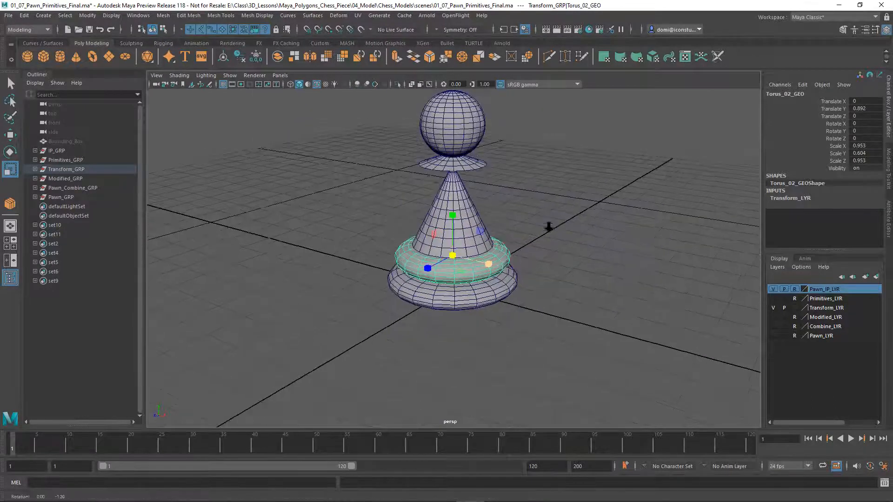
{"action": "right_click_drag", "start_coordinate": [550, 225], "coordinate": [521, 253], "text": "alt"}
{"action": "mouse_move", "coordinate": [453, 257]}
{"action": "left_mouse_down"}
{"action": "mouse_move", "coordinate": [564, 225]}
{"action": "mouse_move", "coordinate": [424, 253]}
{"action": "mouse_move", "coordinate": [456, 246]}
{"action": "left_mouse_up"}
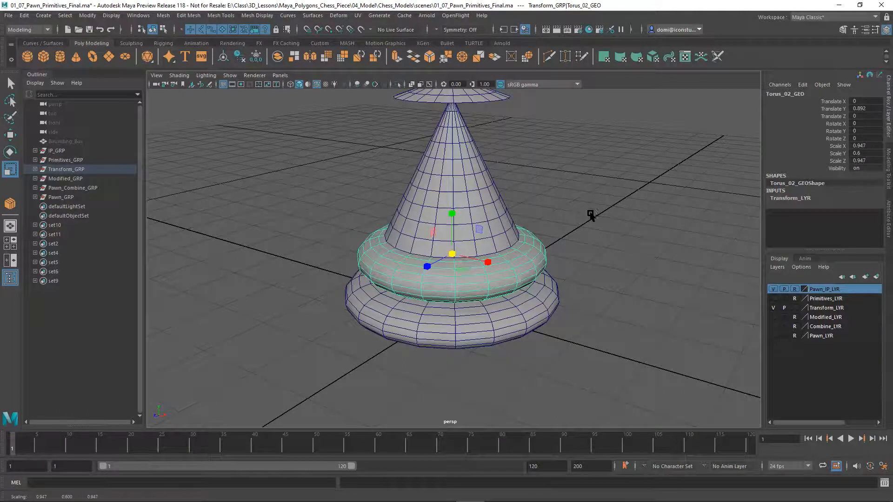
{"action": "left_click_drag", "start_coordinate": [593, 211], "coordinate": [643, 204], "text": "alt"}
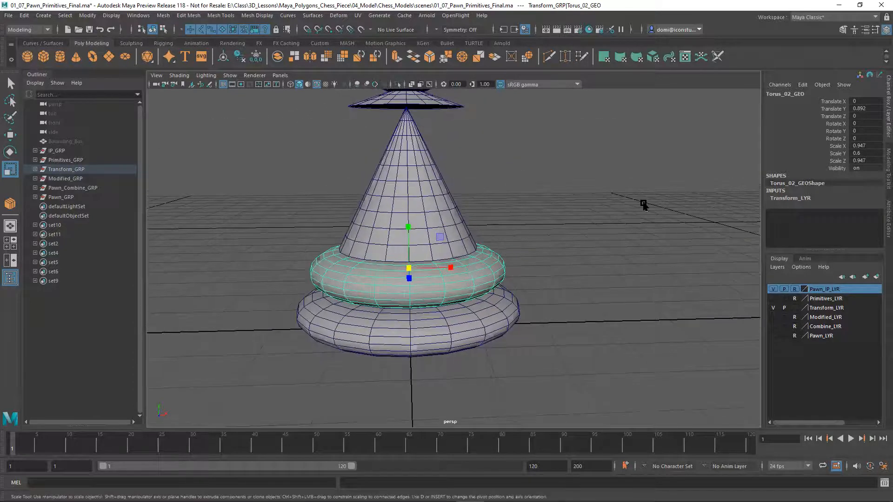
Flatten Torus_02_GEO to a Scale Y of about 0.593 in the full-size front view and deselect it
{"action": "key", "text": "space"}
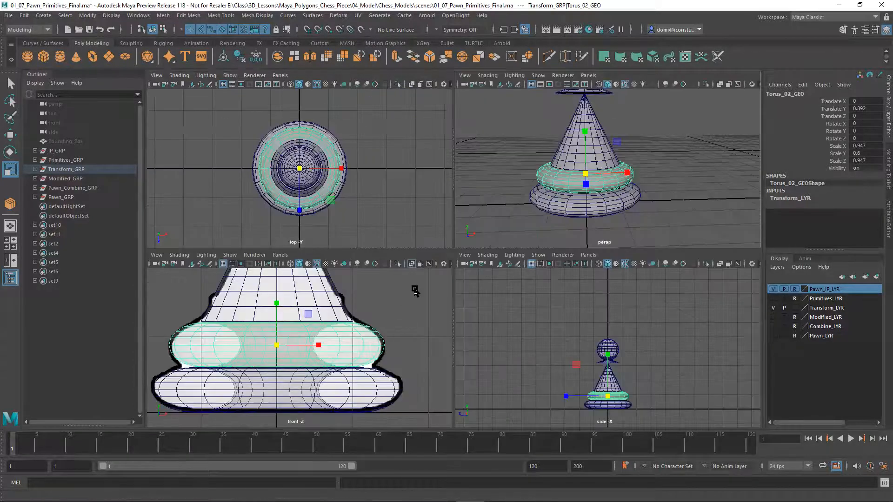
{"action": "key", "text": "space"}
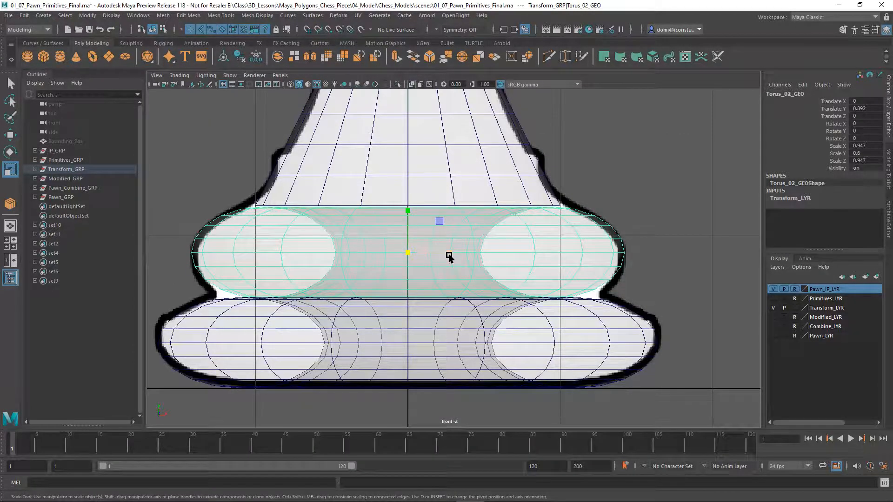
{"action": "left_click_drag", "start_coordinate": [452, 254], "coordinate": [451, 259]}
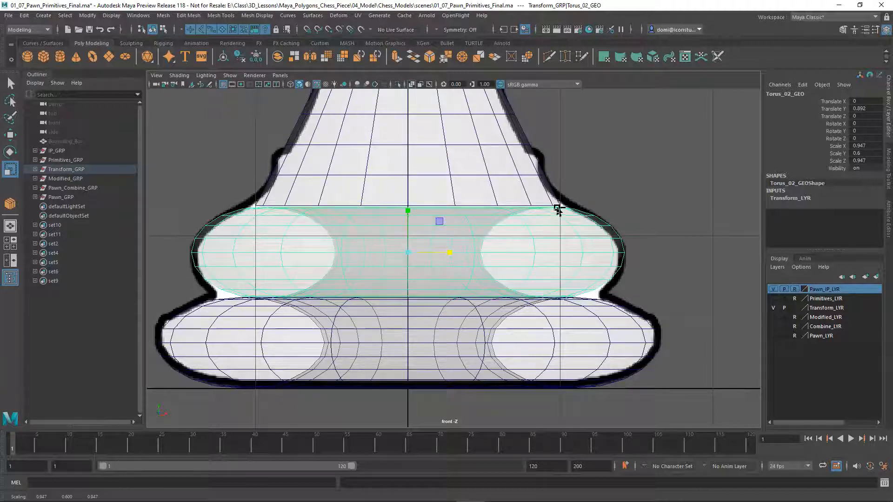
{"action": "left_click", "coordinate": [606, 155]}
{"action": "left_click", "coordinate": [448, 241]}
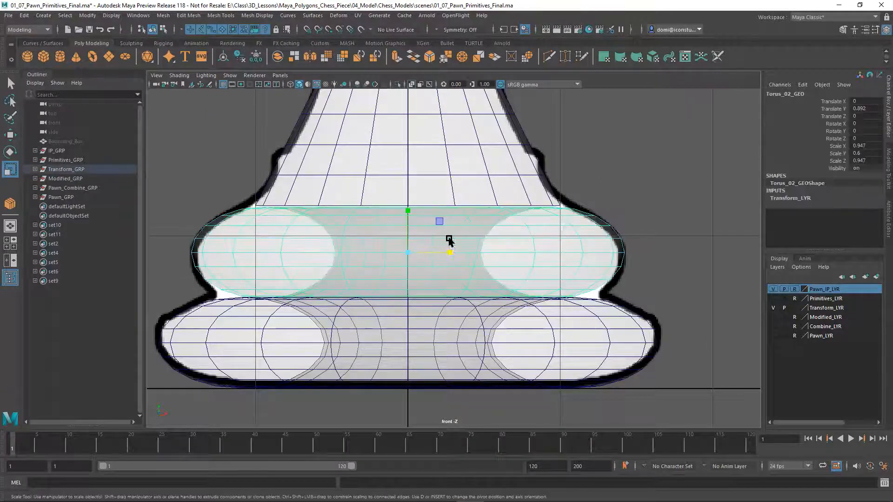
{"action": "left_click_drag", "start_coordinate": [410, 213], "coordinate": [409, 208]}
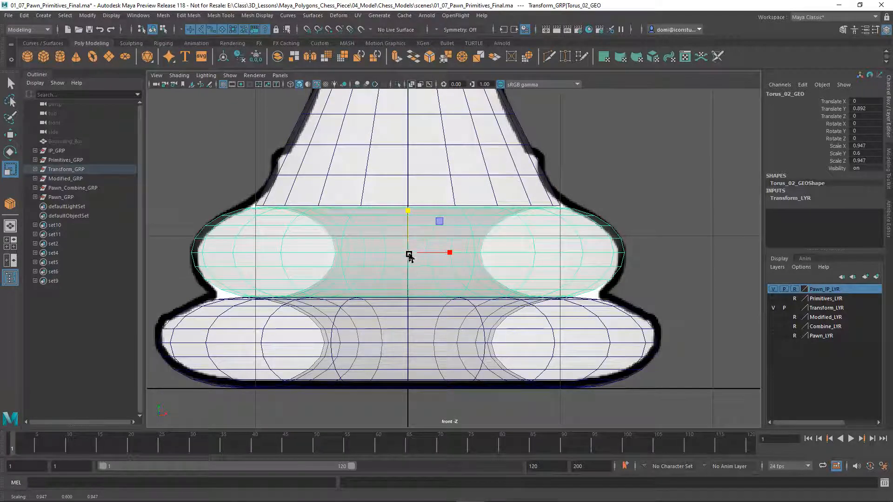
{"action": "left_click_drag", "start_coordinate": [408, 211], "coordinate": [410, 213]}
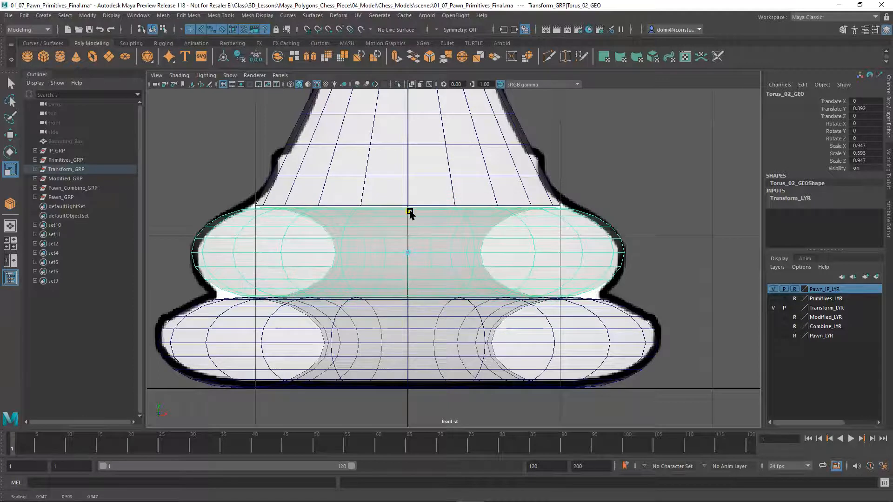
{"action": "left_click", "coordinate": [634, 158]}
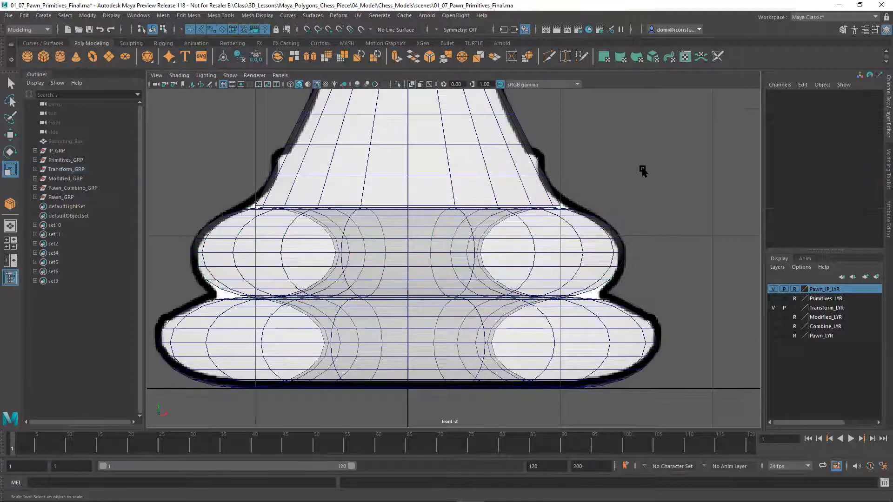
Stretch Cone_01_GEO to a Scale Y of about 1.322 and raise it to a Translate Y of about 2.509
{"action": "middle_click_drag", "start_coordinate": [660, 185], "coordinate": [666, 233], "text": "alt"}
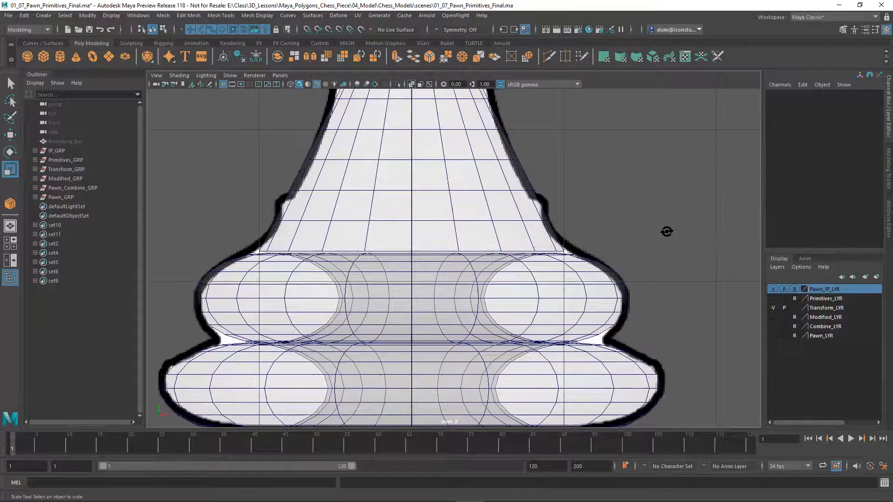
{"action": "right_click_drag", "start_coordinate": [666, 231], "coordinate": [590, 238], "text": "alt"}
{"action": "middle_click_drag", "start_coordinate": [590, 239], "coordinate": [587, 259], "text": "alt"}
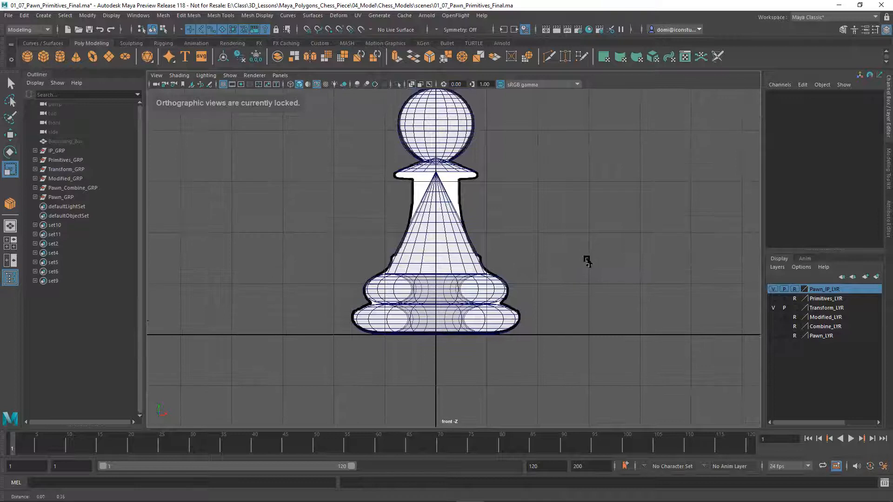
{"action": "left_click", "coordinate": [463, 245]}
{"action": "middle_click_drag", "start_coordinate": [549, 233], "coordinate": [545, 247], "text": "alt"}
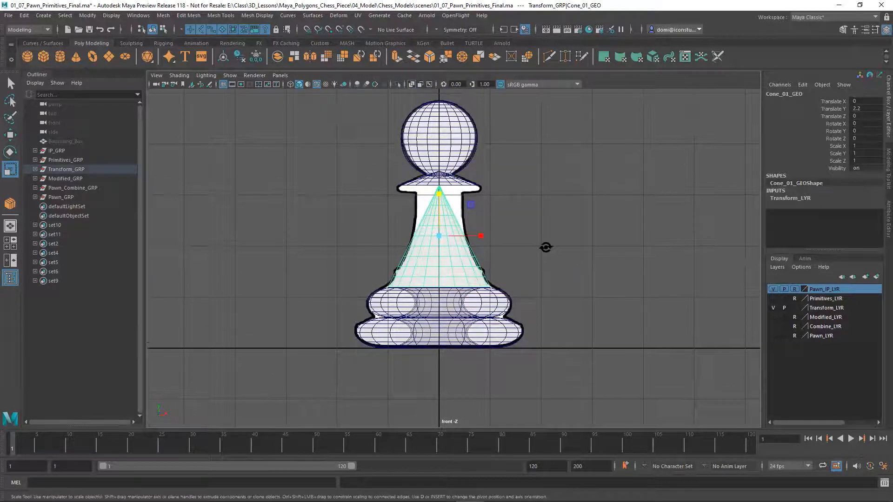
{"action": "right_click_drag", "start_coordinate": [546, 247], "coordinate": [634, 268], "text": "alt"}
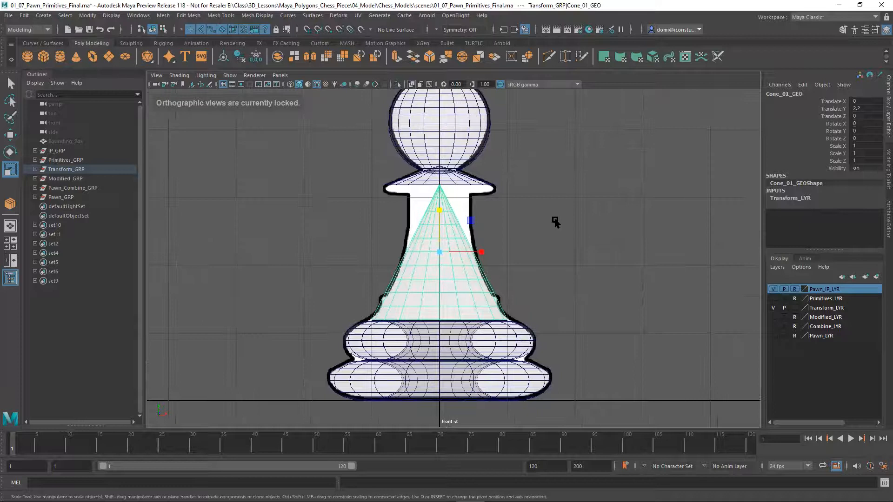
{"action": "left_click", "coordinate": [442, 212]}
{"action": "left_click_drag", "start_coordinate": [442, 212], "coordinate": [443, 199]}
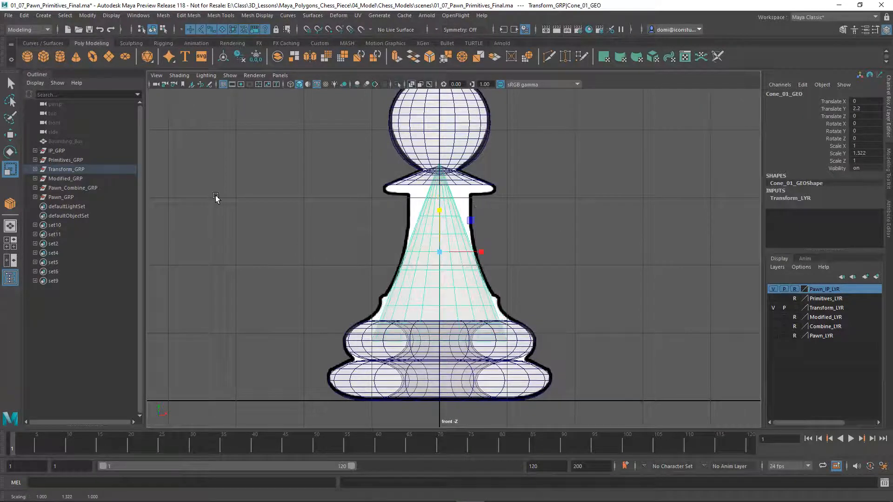
{"action": "key", "text": "w"}
{"action": "left_click_drag", "start_coordinate": [441, 205], "coordinate": [442, 184]}
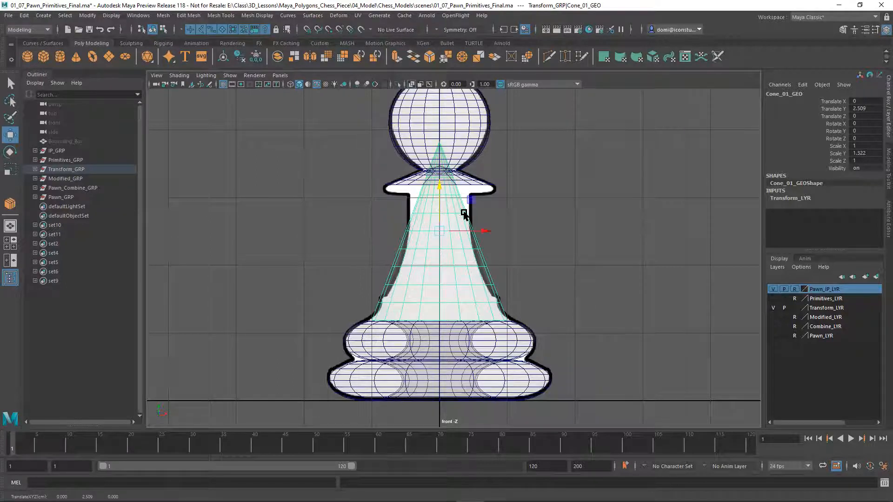
Set the cone's Scale Y to about 1.072, lower it to a Translate Y of about 2.269, and deselect it
{"action": "key", "text": "e"}
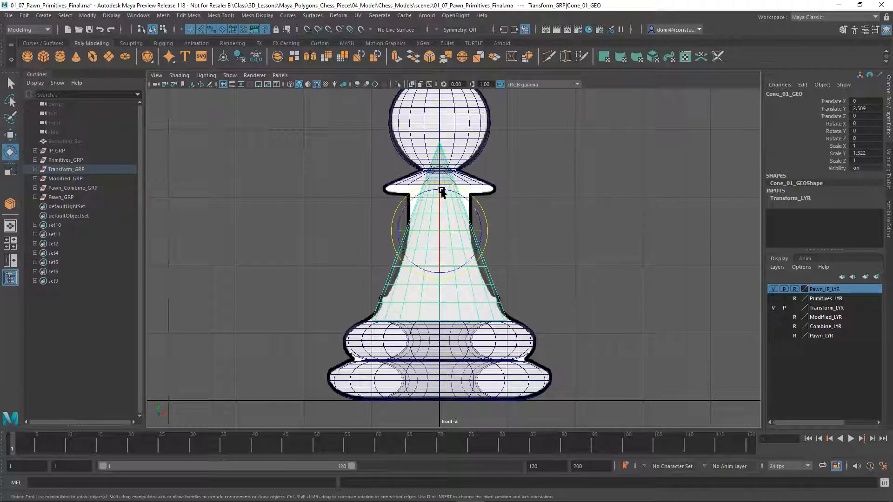
{"action": "key", "text": "r"}
{"action": "left_click_drag", "start_coordinate": [440, 189], "coordinate": [441, 198]}
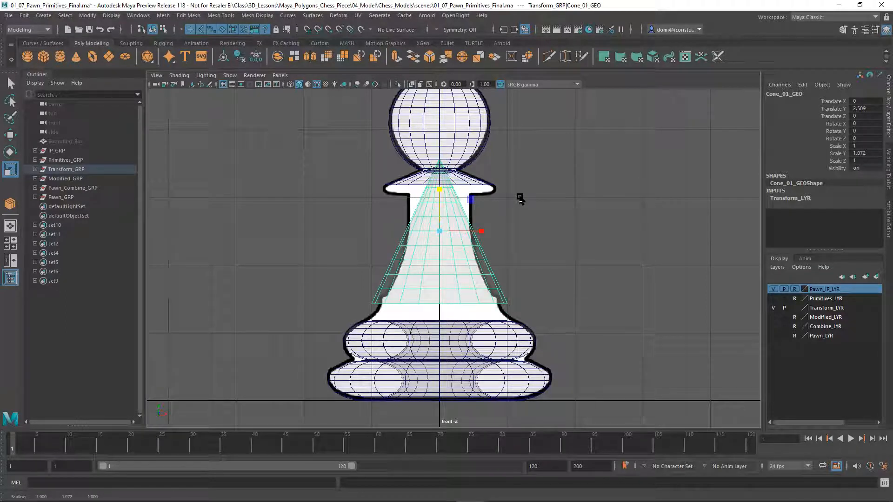
{"action": "key", "text": "w"}
{"action": "left_click_drag", "start_coordinate": [439, 188], "coordinate": [442, 204]}
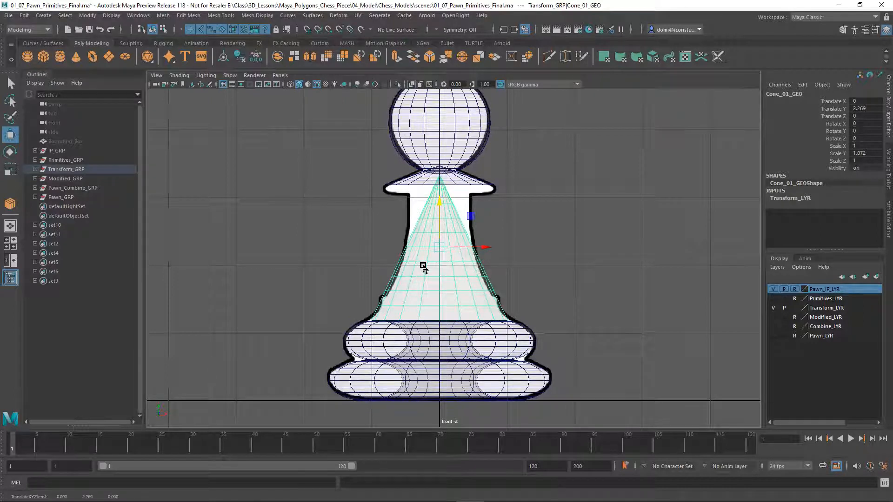
{"action": "left_click", "coordinate": [584, 223]}
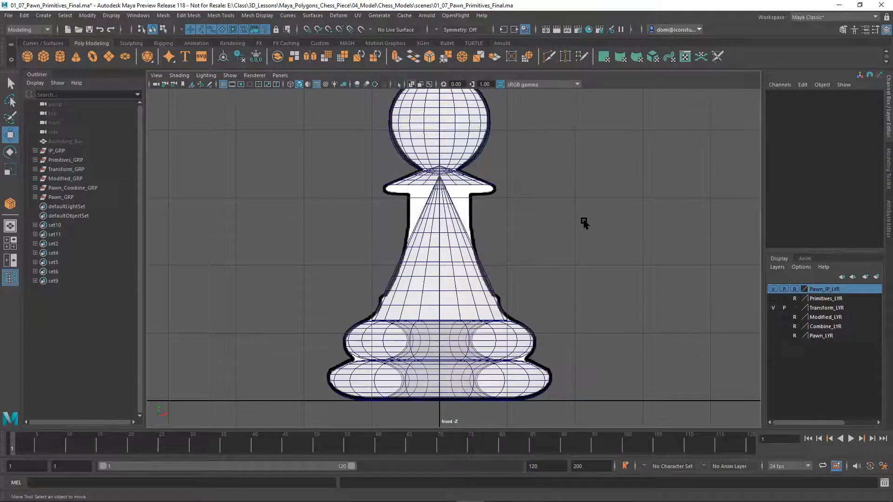
Return to the four-view layout, frame the whole pawn in perspective, and show Modified_LYR in place of Transform_LYR
{"action": "key", "text": "space"}
{"action": "left_click_drag", "start_coordinate": [664, 160], "coordinate": [627, 193], "text": "alt"}
{"action": "middle_click_drag", "start_coordinate": [627, 193], "coordinate": [618, 195], "text": "alt"}
{"action": "right_click_drag", "start_coordinate": [619, 195], "coordinate": [552, 197], "text": "alt"}
{"action": "left_click_drag", "start_coordinate": [552, 197], "coordinate": [566, 190], "text": "alt"}
{"action": "left_click", "coordinate": [773, 308]}
{"action": "left_click", "coordinate": [773, 317]}
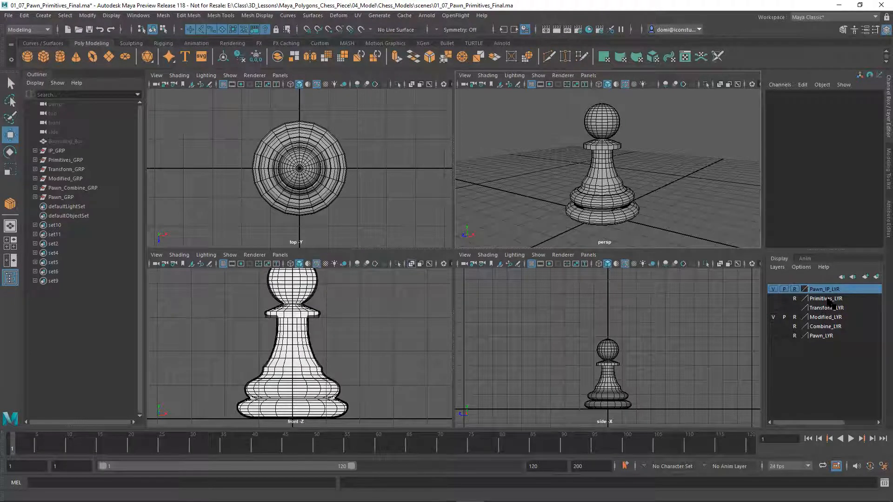
Hide Modified_LYR, display Primitives_LYR briefly for comparison, and show Transform_LYR again
{"action": "left_click", "coordinate": [773, 317]}
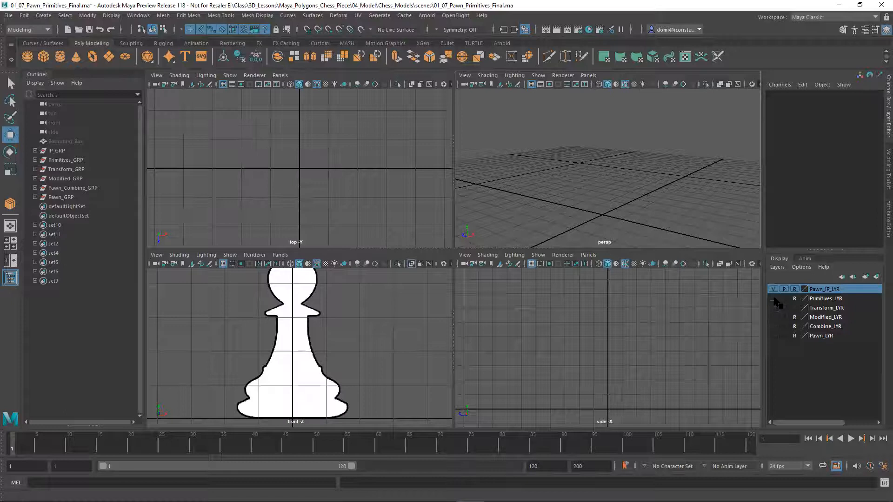
{"action": "left_click", "coordinate": [773, 298]}
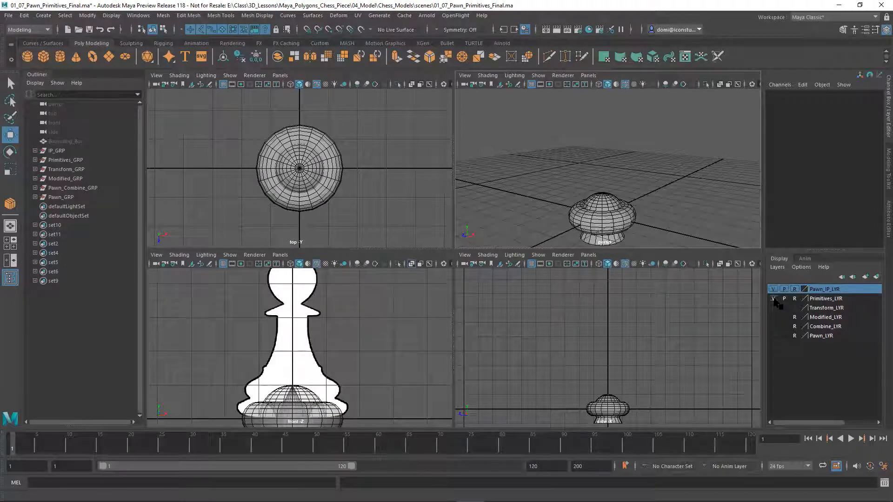
{"action": "left_click", "coordinate": [773, 298]}
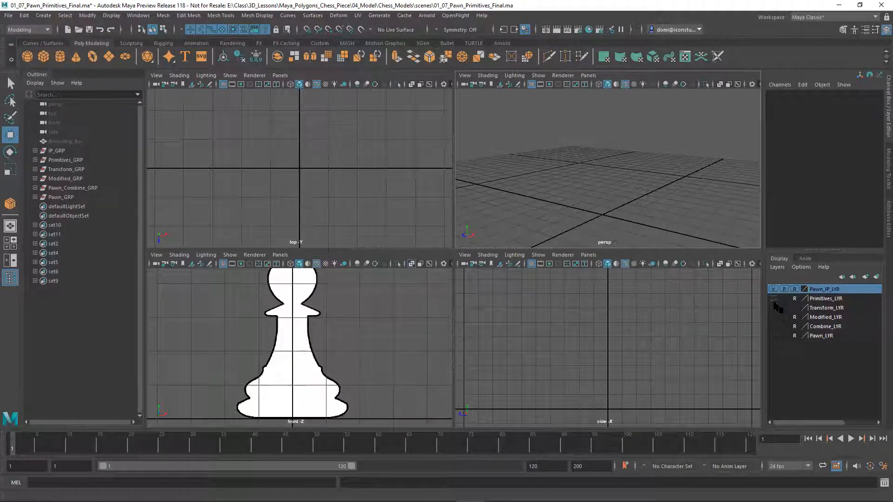
{"action": "left_click", "coordinate": [773, 308]}
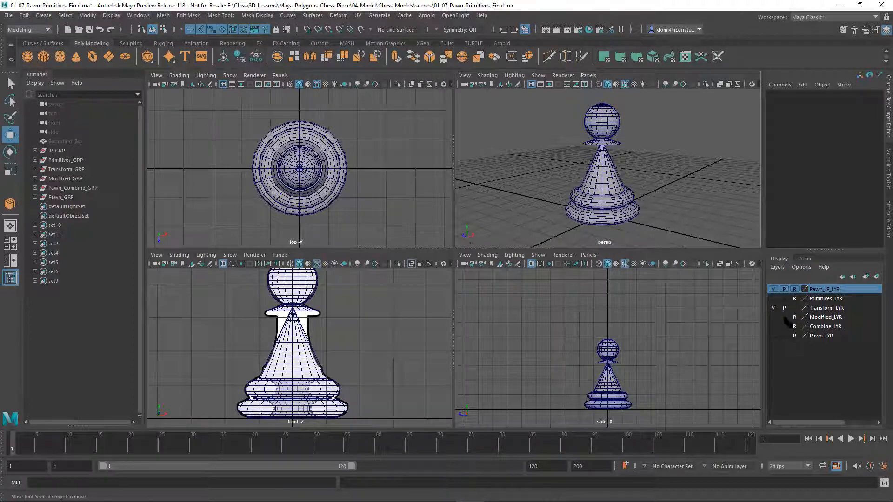
Compare the modified pawn with the transformed primitives by toggling Modified_LYR on and off in place of Transform_LYR
{"action": "left_click", "coordinate": [773, 308]}
{"action": "left_click", "coordinate": [773, 318]}
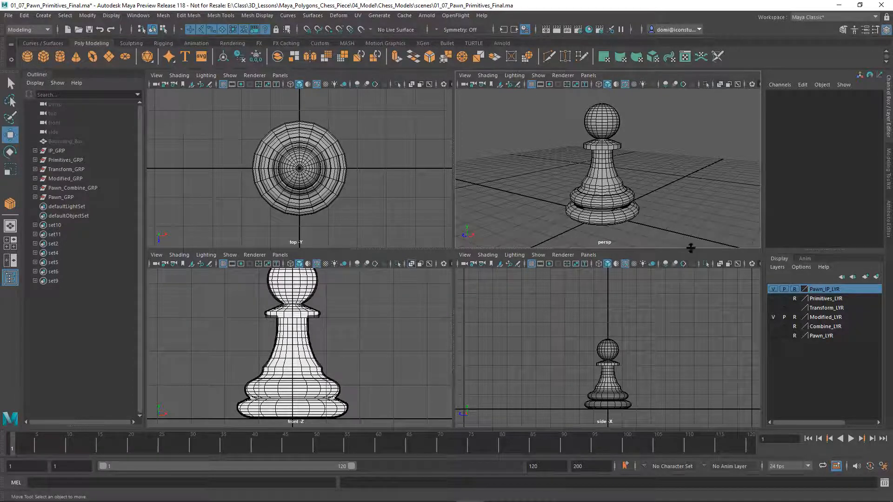
{"action": "left_click", "coordinate": [773, 318]}
{"action": "left_click", "coordinate": [773, 308]}
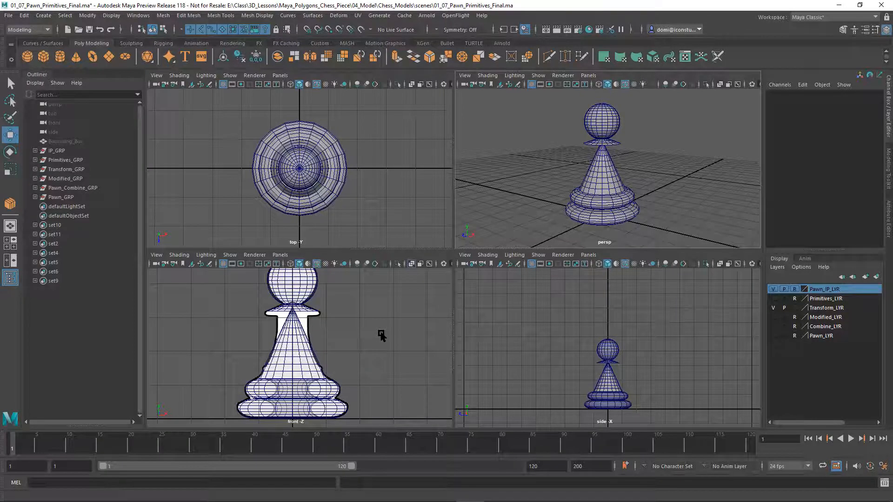
Enter vertex selection mode from the Modeling Toolkit and display the body cone's vertices in the full-size front view
{"action": "key", "text": "space"}
{"action": "right_click_drag", "start_coordinate": [542, 219], "coordinate": [608, 261], "text": "alt"}
{"action": "right_click_drag", "start_coordinate": [546, 252], "coordinate": [611, 261], "text": "alt"}
{"action": "middle_click_drag", "start_coordinate": [612, 261], "coordinate": [616, 227], "text": "alt"}
{"action": "right_click_drag", "start_coordinate": [516, 245], "coordinate": [621, 235], "text": "alt"}
{"action": "middle_click_drag", "start_coordinate": [622, 235], "coordinate": [630, 289], "text": "alt"}
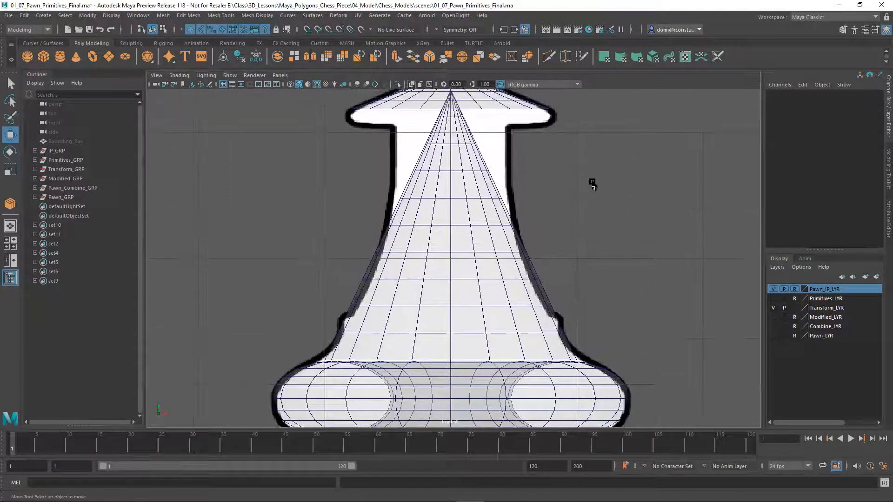
{"action": "middle_click_drag", "start_coordinate": [593, 185], "coordinate": [594, 197], "text": "alt"}
{"action": "scroll", "coordinate": [594, 198], "scroll_direction": "up", "scroll_amount": 1}
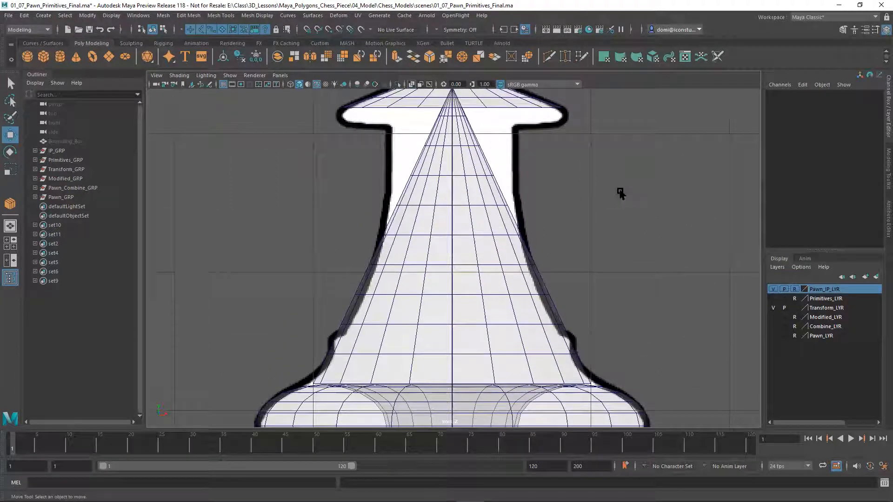
{"action": "left_click", "coordinate": [884, 181]}
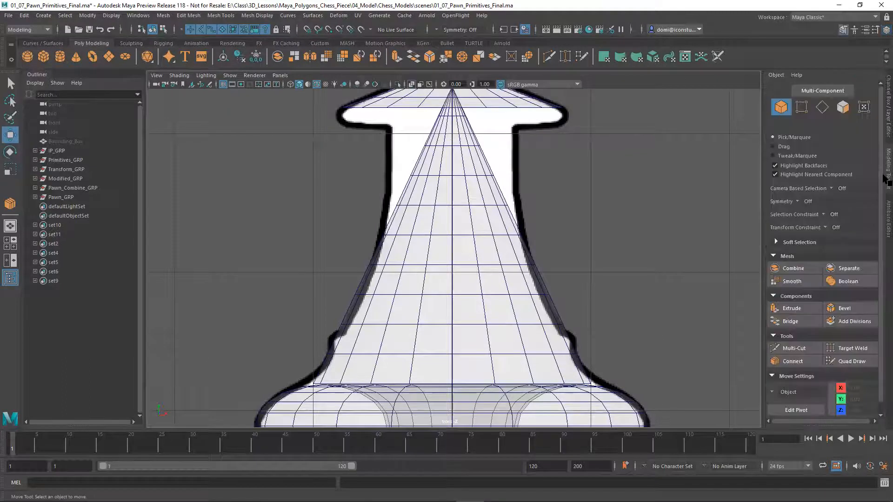
{"action": "left_click", "coordinate": [822, 107]}
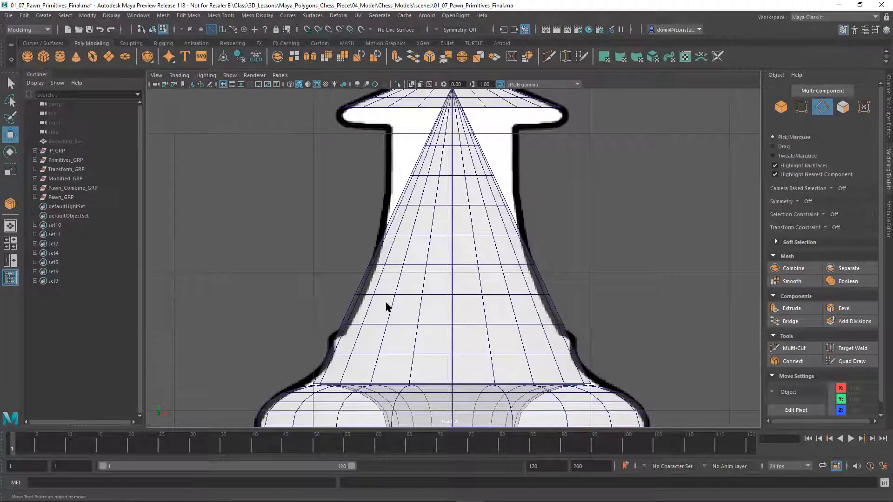
{"action": "left_click", "coordinate": [801, 108]}
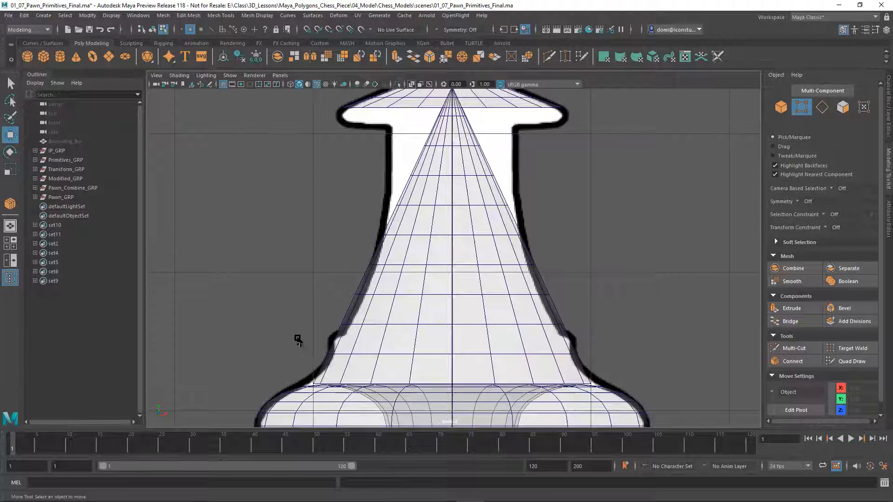
{"action": "left_click", "coordinate": [432, 361]}
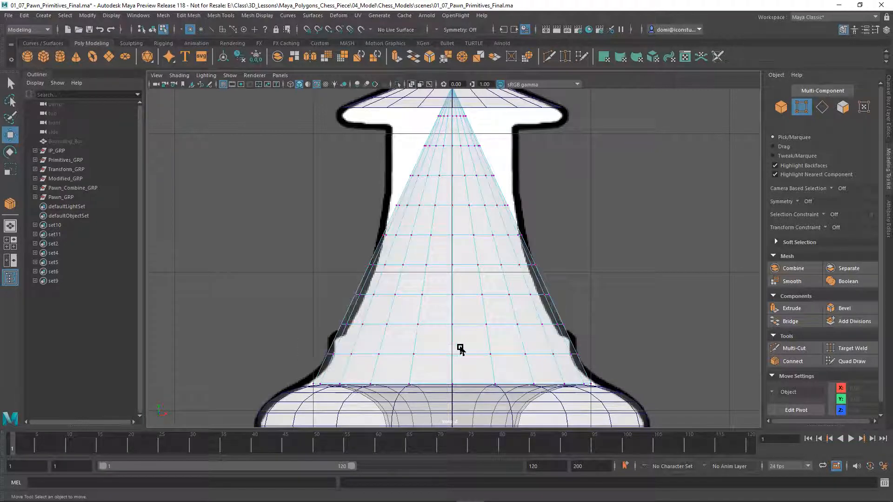
Lower the first row of cone vertices above the base to about Y 1.34 to follow the reference outline
{"action": "left_click_drag", "start_coordinate": [312, 347], "coordinate": [630, 363]}
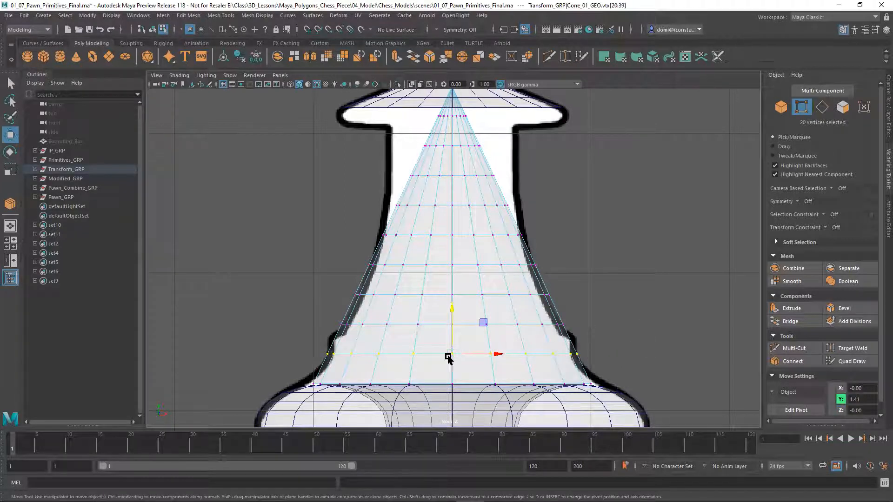
{"action": "left_click_drag", "start_coordinate": [449, 312], "coordinate": [450, 319]}
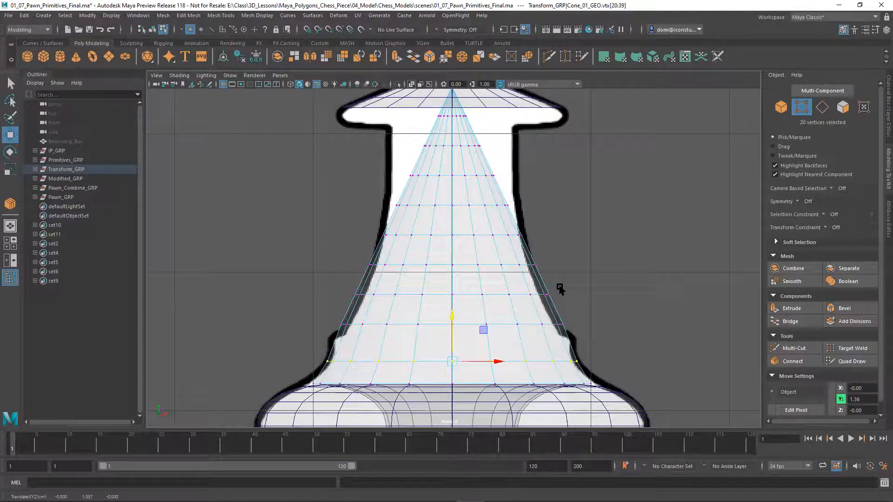
{"action": "middle_click_drag", "start_coordinate": [559, 288], "coordinate": [556, 198], "text": "alt"}
{"action": "right_click_drag", "start_coordinate": [556, 195], "coordinate": [699, 185], "text": "alt"}
{"action": "left_click_drag", "start_coordinate": [438, 212], "coordinate": [440, 220]}
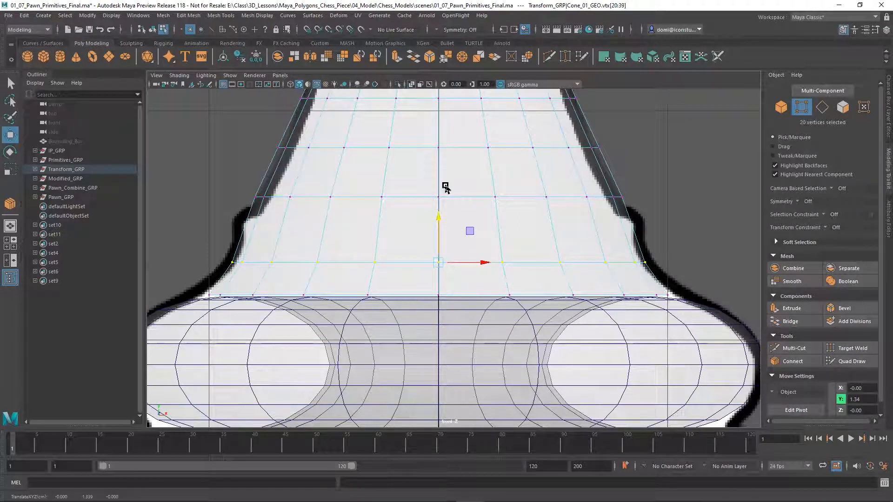
Lower the second row of cone vertices to about Y 1.52 and scale it outward to the edge of the reference ledge
{"action": "left_click_drag", "start_coordinate": [227, 174], "coordinate": [654, 217]}
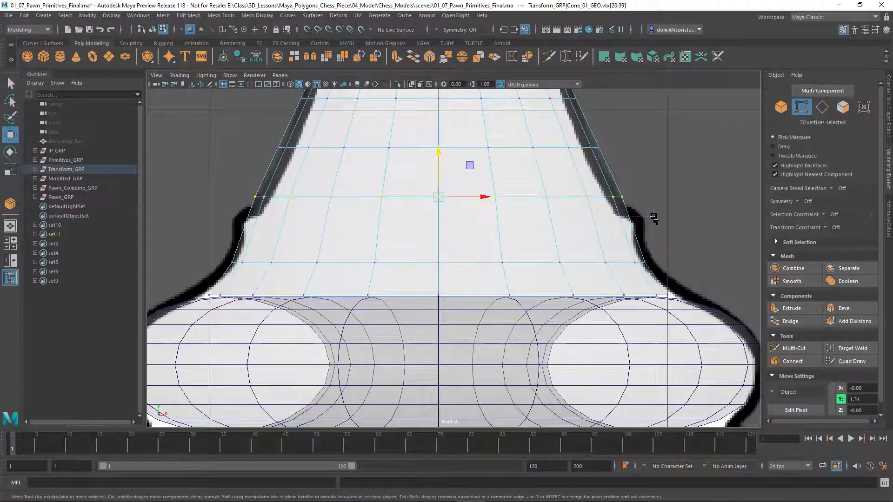
{"action": "left_click_drag", "start_coordinate": [437, 151], "coordinate": [440, 177]}
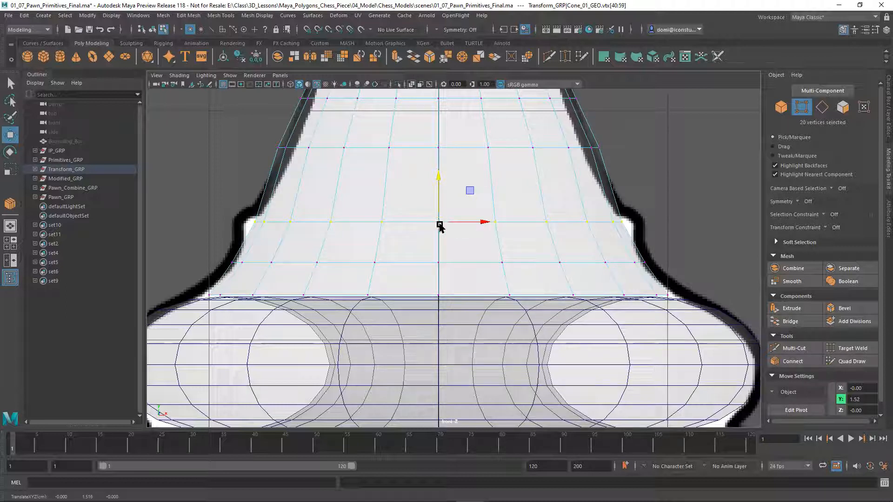
{"action": "left_click", "coordinate": [11, 169]}
{"action": "left_click_drag", "start_coordinate": [439, 223], "coordinate": [468, 228]}
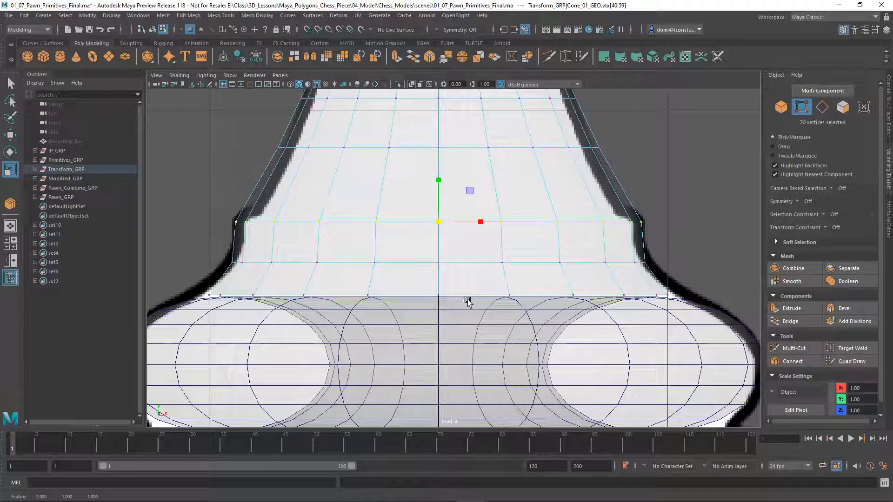
In edge mode, select only the cone's 20 bottom border edges and scale them outward to meet the reference outline
{"action": "left_click", "coordinate": [823, 106]}
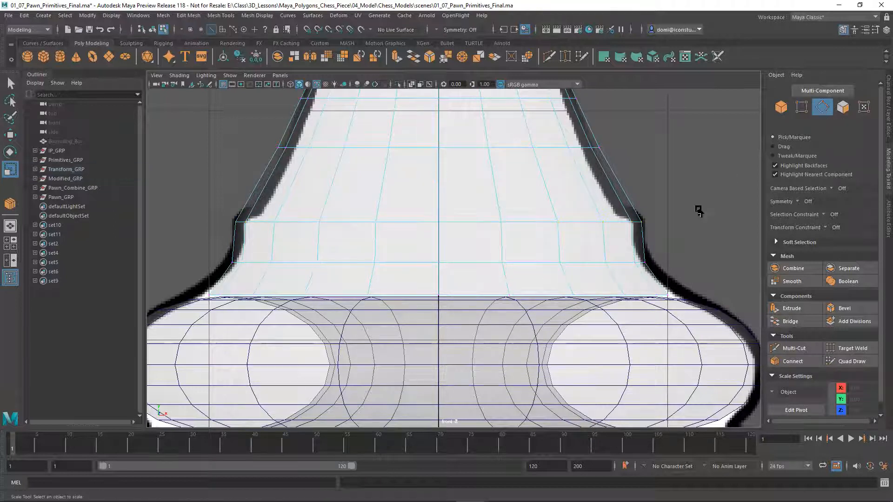
{"action": "left_click", "coordinate": [482, 295]}
{"action": "left_click", "coordinate": [544, 295]}
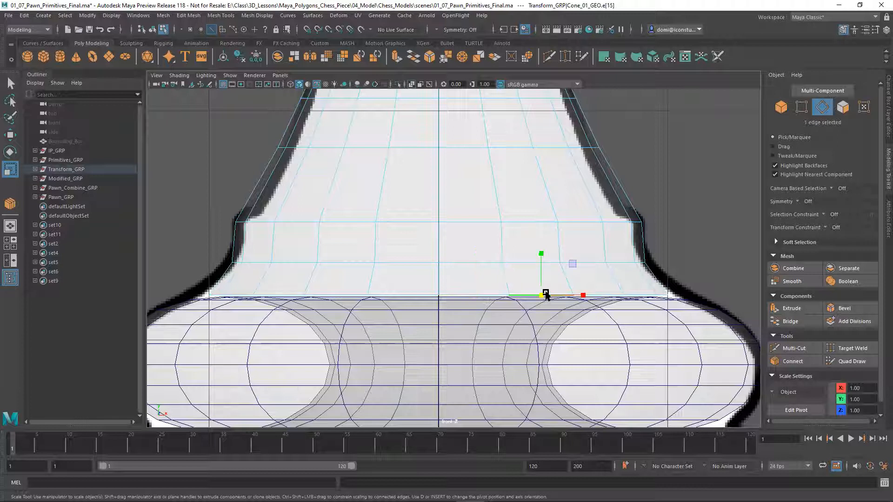
{"action": "left_click", "coordinate": [639, 295], "text": "shift"}
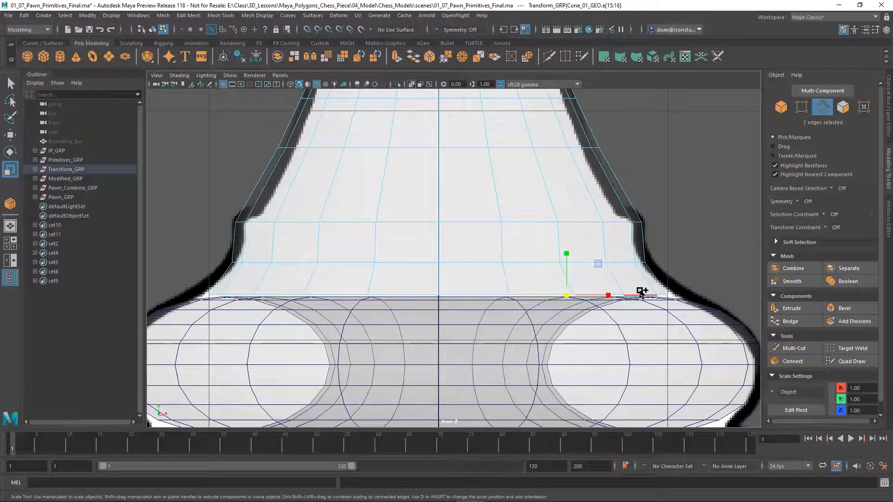
{"action": "left_click", "coordinate": [698, 239]}
{"action": "left_click_drag", "start_coordinate": [201, 276], "coordinate": [687, 296]}
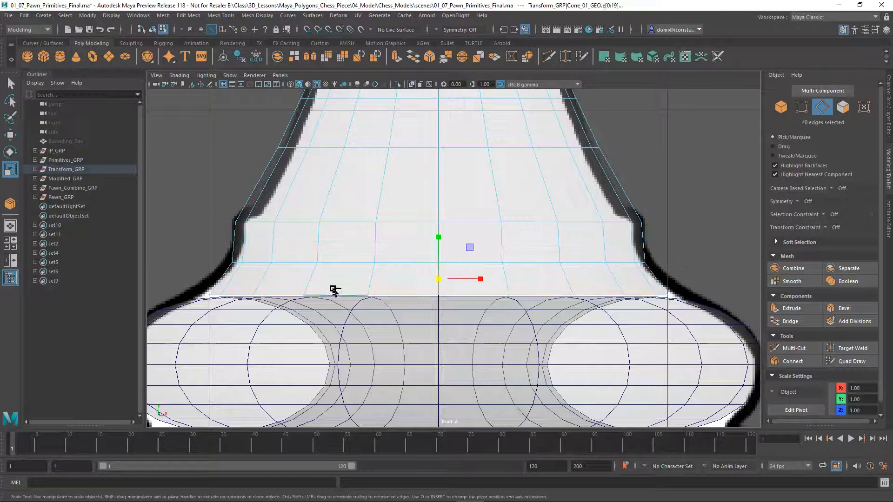
{"action": "left_click_drag", "start_coordinate": [218, 278], "coordinate": [709, 284], "text": "ctrl"}
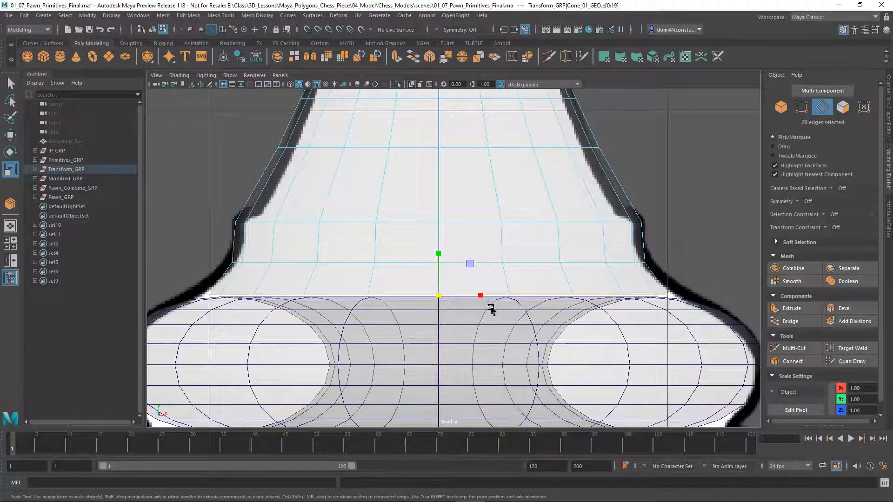
{"action": "left_click_drag", "start_coordinate": [440, 296], "coordinate": [458, 298]}
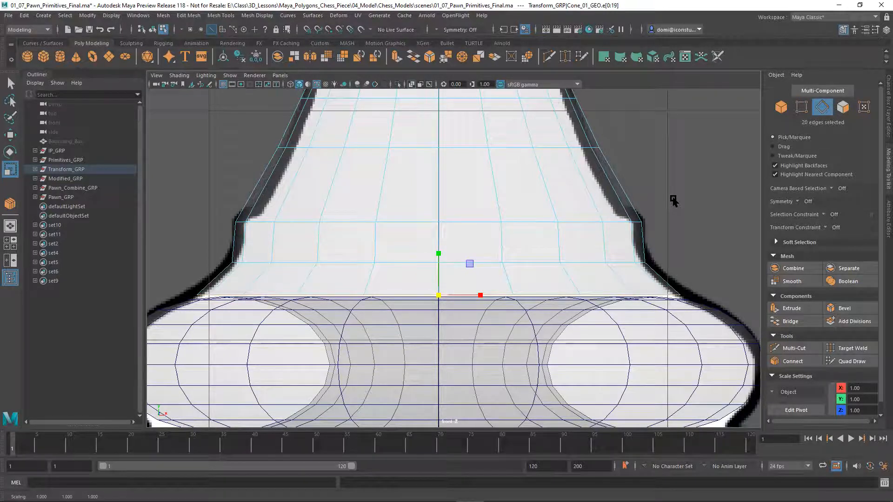
Inspect the reshaped lower part of the body cone from several angles in the full-size perspective view
{"action": "key", "text": "space"}
{"action": "key", "text": "space"}
{"action": "left_click_drag", "start_coordinate": [568, 241], "coordinate": [570, 227], "text": "alt"}
{"action": "right_click_drag", "start_coordinate": [570, 227], "coordinate": [620, 255], "text": "alt"}
{"action": "left_click_drag", "start_coordinate": [619, 256], "coordinate": [592, 280], "text": "alt"}
{"action": "middle_click_drag", "start_coordinate": [591, 281], "coordinate": [588, 255], "text": "alt"}
{"action": "left_click_drag", "start_coordinate": [588, 255], "coordinate": [584, 224], "text": "alt"}
{"action": "middle_click_drag", "start_coordinate": [585, 224], "coordinate": [584, 208], "text": "alt"}
{"action": "mouse_move", "coordinate": [584, 208]}
{"action": "left_mouse_down", "text": "alt"}
{"action": "mouse_move", "coordinate": [575, 208]}
{"action": "mouse_move", "coordinate": [608, 197]}
{"action": "mouse_move", "coordinate": [436, 202]}
{"action": "mouse_move", "coordinate": [567, 199]}
{"action": "mouse_move", "coordinate": [474, 219]}
{"action": "mouse_move", "coordinate": [479, 253]}
{"action": "mouse_move", "coordinate": [582, 213]}
{"action": "mouse_move", "coordinate": [637, 224]}
{"action": "mouse_move", "coordinate": [592, 220]}
{"action": "left_mouse_up", "text": "alt"}
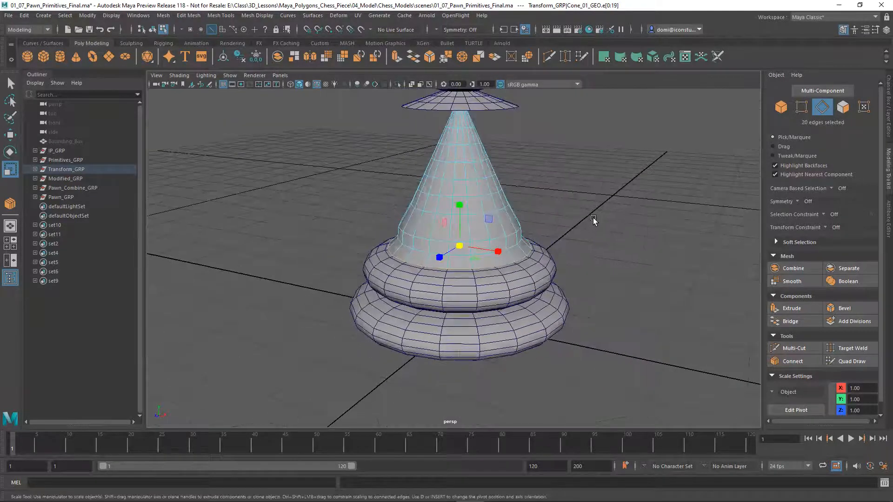
In the full-size front view, lower the two edge loops above the ledge to about Y 1.73 and Y 1.98
{"action": "key", "text": "space"}
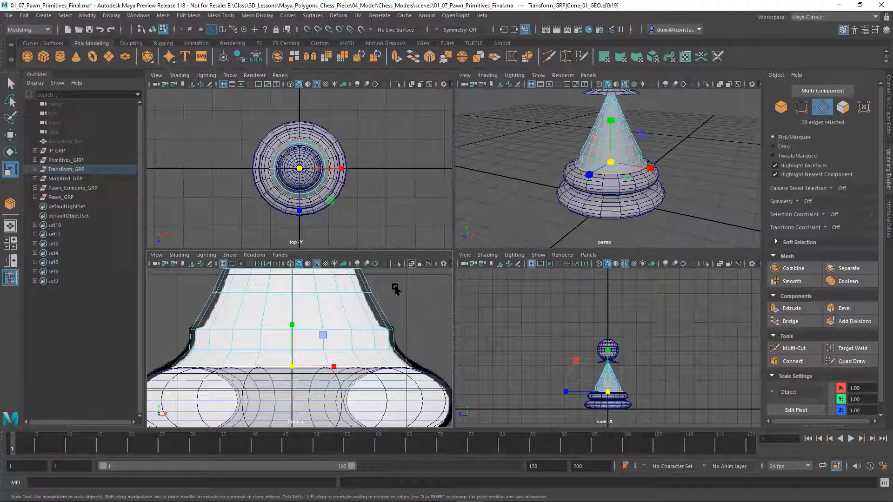
{"action": "key", "text": "space"}
{"action": "middle_click_drag", "start_coordinate": [566, 173], "coordinate": [568, 240], "text": "alt"}
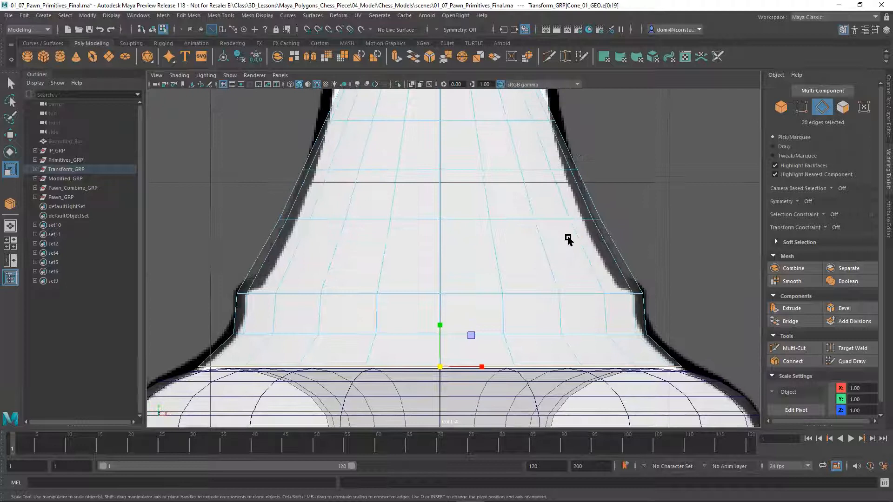
{"action": "right_click_drag", "start_coordinate": [568, 238], "coordinate": [703, 227], "text": "alt"}
{"action": "double_click", "coordinate": [494, 248]}
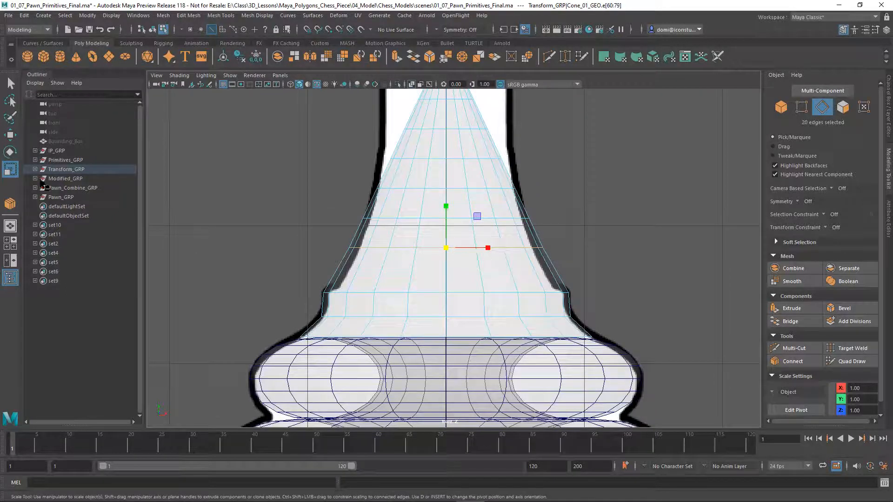
{"action": "left_click", "coordinate": [10, 135]}
{"action": "left_click_drag", "start_coordinate": [445, 206], "coordinate": [446, 219]}
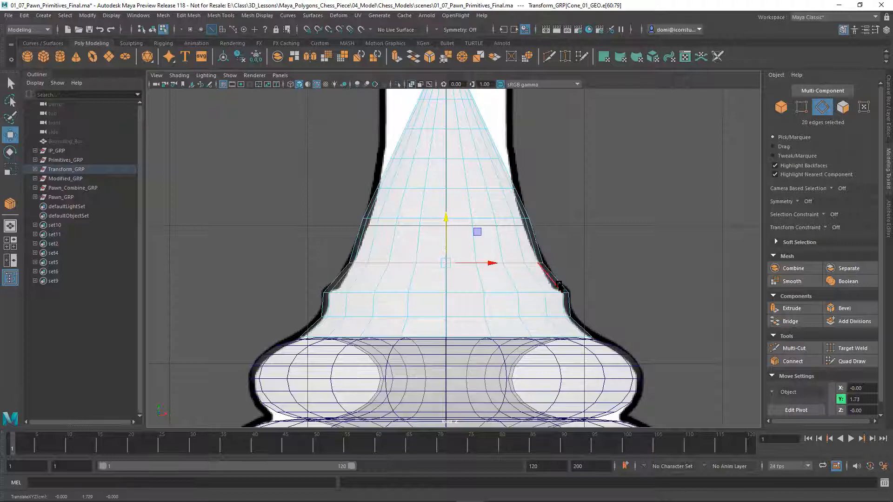
{"action": "double_click", "coordinate": [501, 219]}
{"action": "left_click_drag", "start_coordinate": [445, 176], "coordinate": [447, 185]}
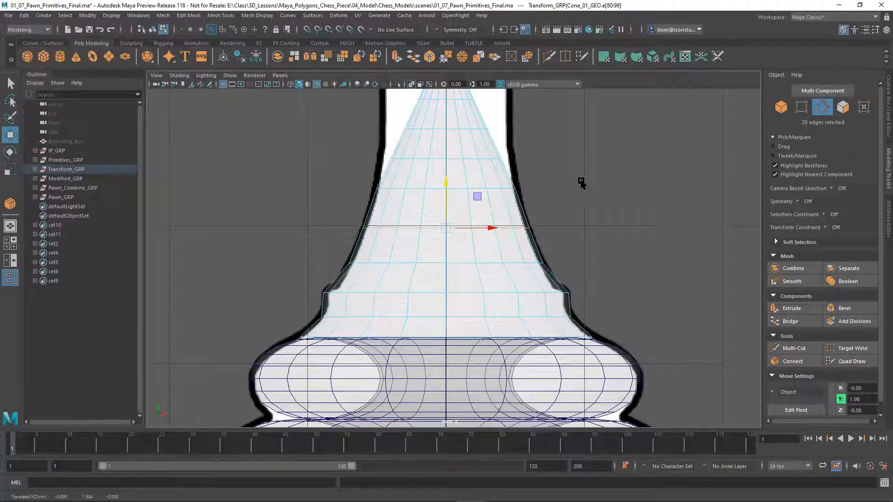
Select the sixth edge loop above the cone's base, at Y 2.48, and scale it outward to the reference outline
{"action": "scroll", "coordinate": [581, 183], "scroll_direction": "down", "scroll_amount": 5}
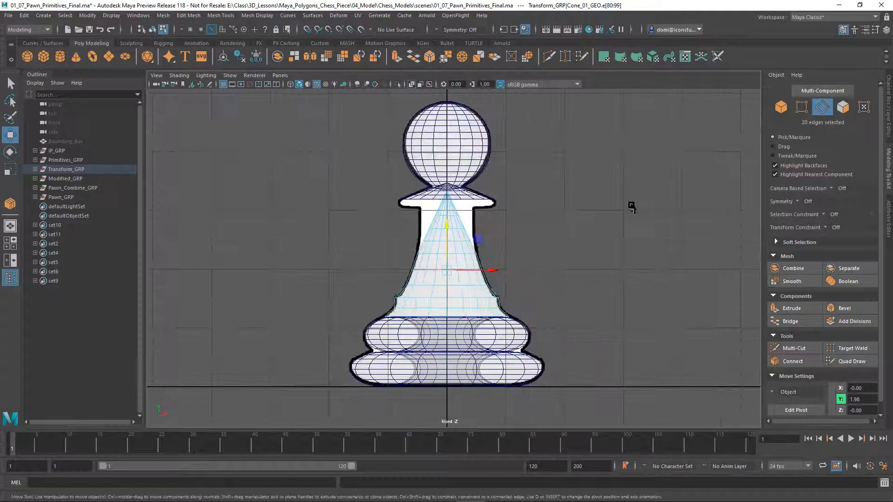
{"action": "scroll", "coordinate": [631, 206], "scroll_direction": "up", "scroll_amount": 5}
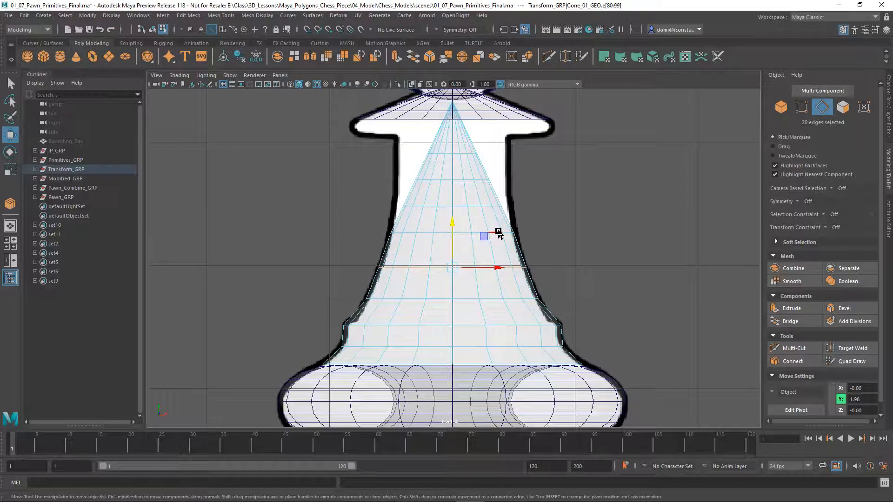
{"action": "double_click", "coordinate": [474, 207]}
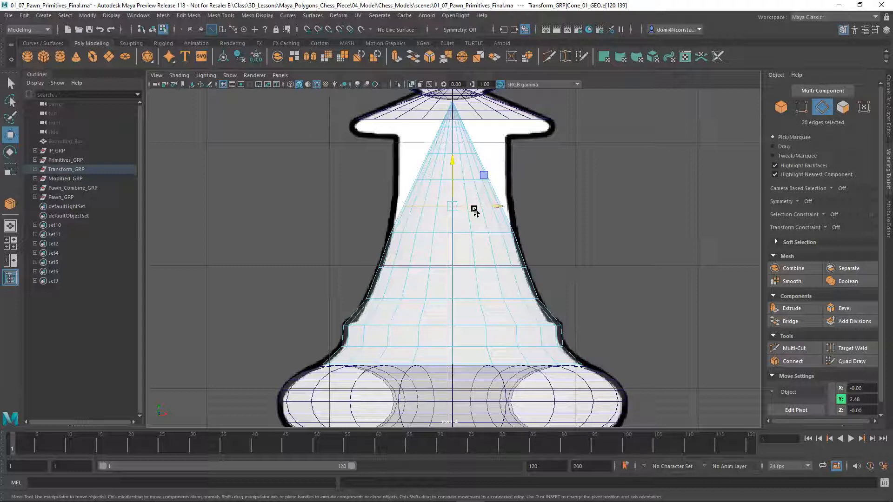
{"action": "key", "text": "r"}
{"action": "left_click", "coordinate": [452, 206]}
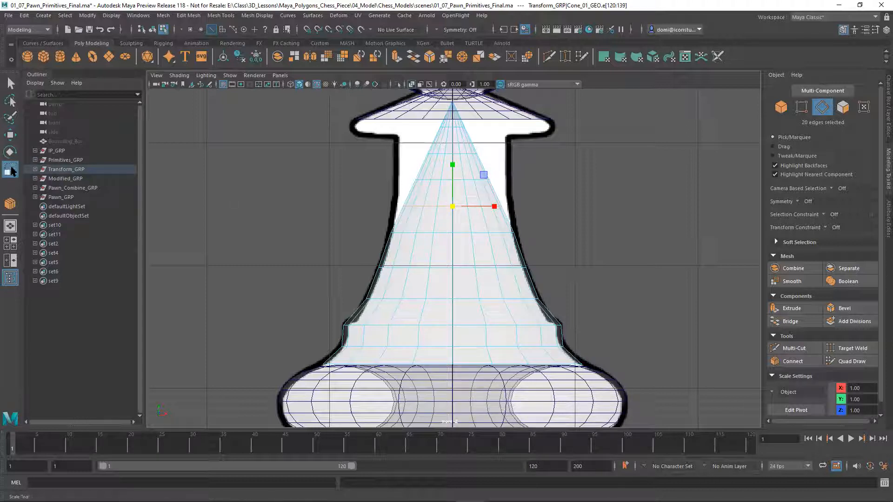
{"action": "left_click_drag", "start_coordinate": [453, 208], "coordinate": [465, 207]}
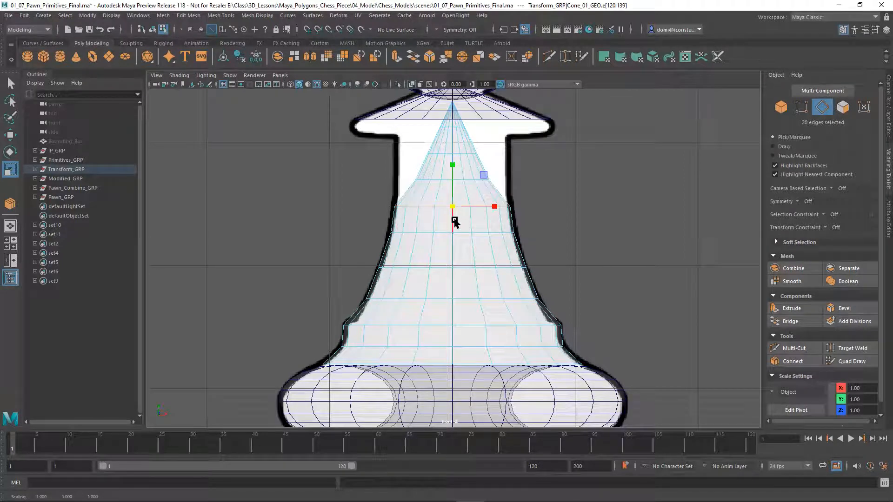
{"action": "double_click", "coordinate": [433, 209]}
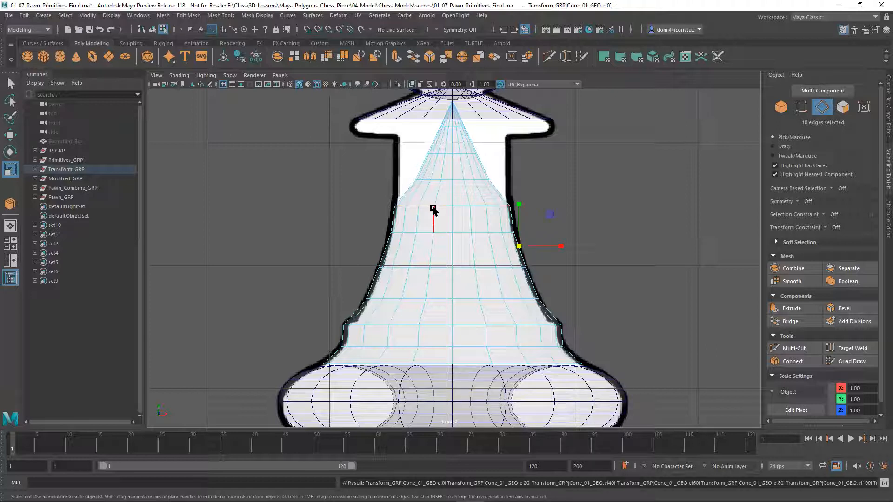
{"action": "double_click", "coordinate": [432, 207]}
{"action": "double_click", "coordinate": [466, 206]}
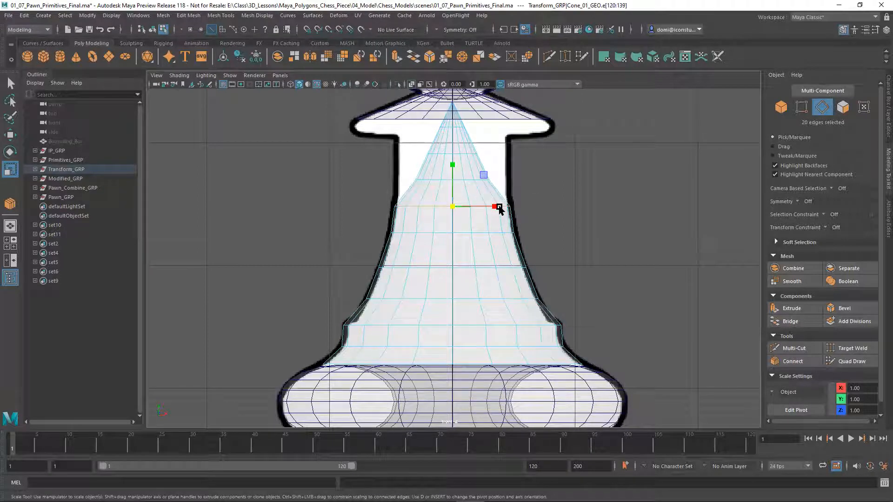
Scale the seventh edge loop above the cone's base outward to the reference neck width, leaving nothing selected
{"action": "left_click", "coordinate": [461, 180]}
{"action": "double_click", "coordinate": [461, 180]}
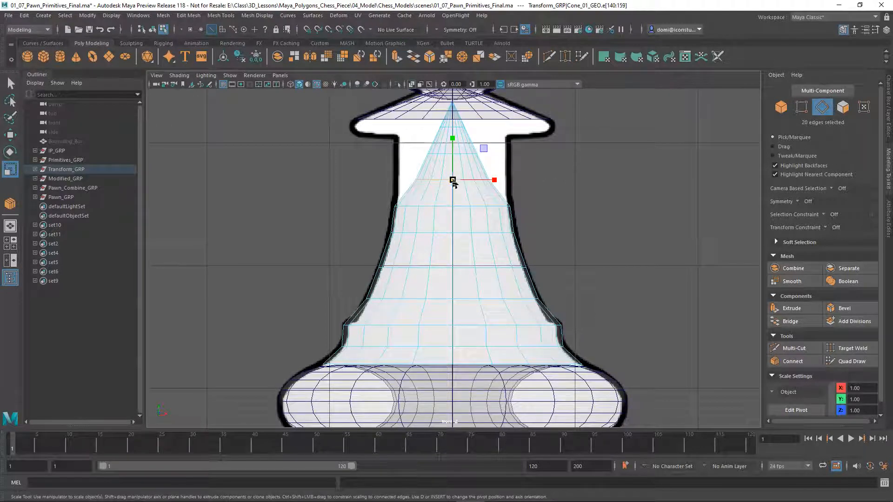
{"action": "left_click_drag", "start_coordinate": [453, 182], "coordinate": [480, 176]}
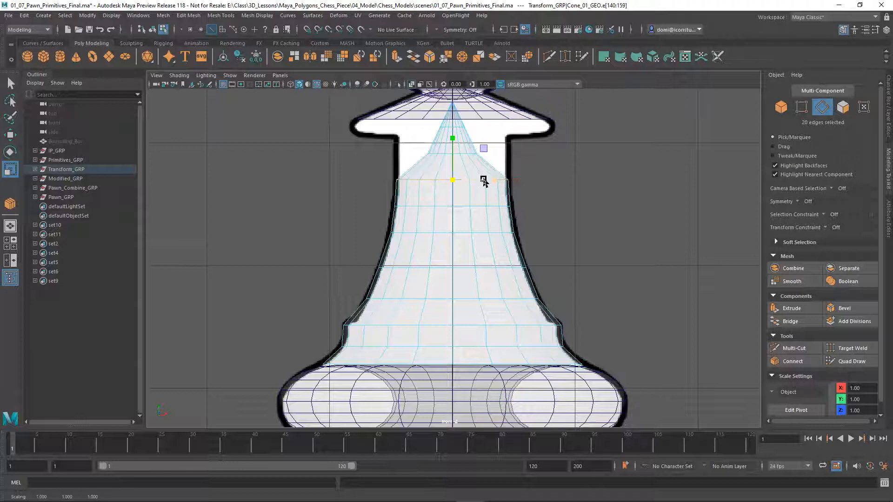
{"action": "double_click", "coordinate": [555, 171]}
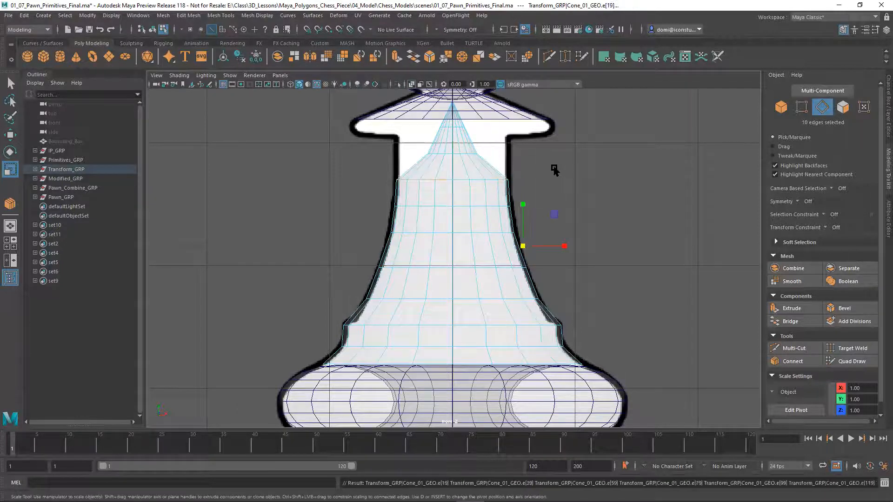
{"action": "left_click", "coordinate": [561, 170]}
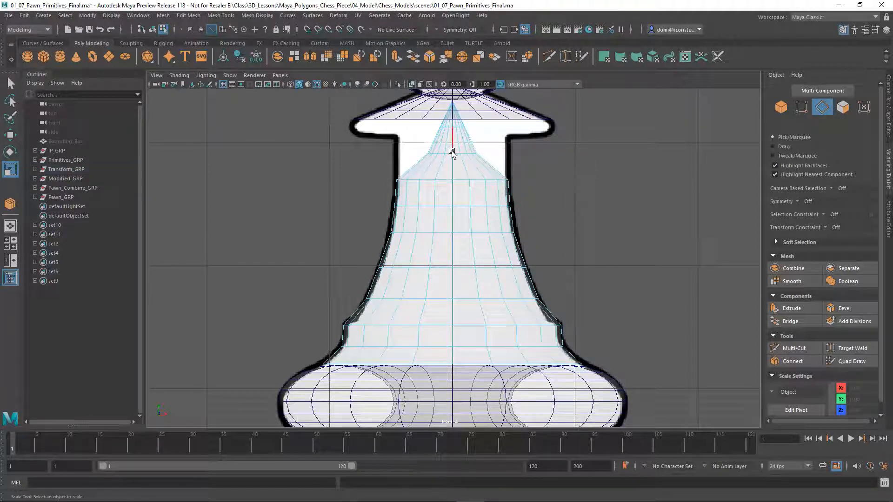
Scale the second edge loop below the cone's tip outward to match the reference neck width
{"action": "middle_click_drag", "start_coordinate": [542, 188], "coordinate": [535, 232], "text": "alt"}
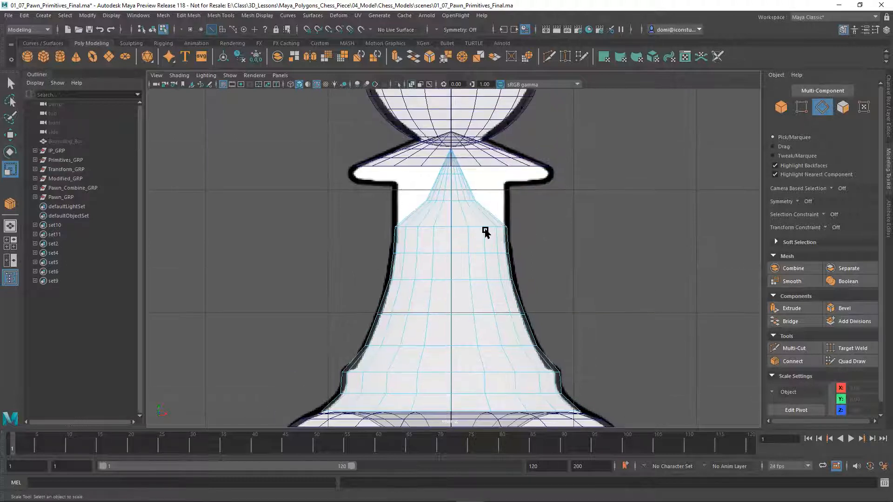
{"action": "right_click_drag", "start_coordinate": [485, 232], "coordinate": [767, 268], "text": "alt"}
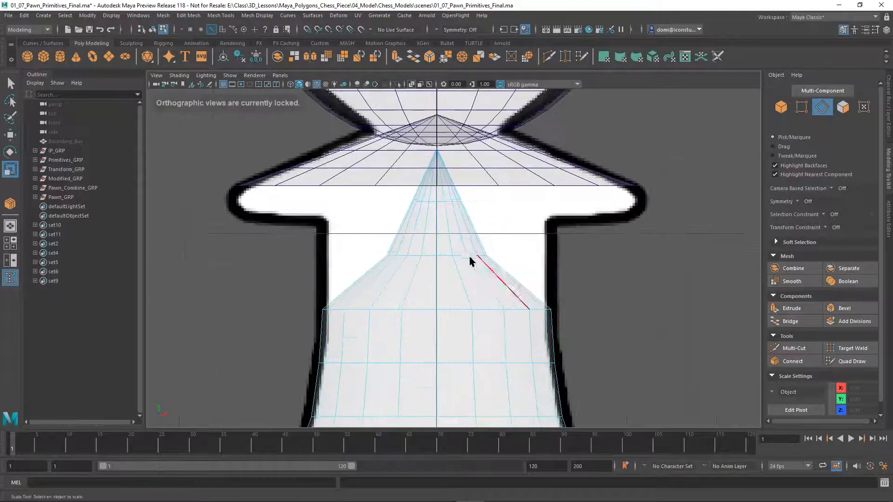
{"action": "double_click", "coordinate": [444, 255]}
{"action": "left_click_drag", "start_coordinate": [436, 256], "coordinate": [527, 258]}
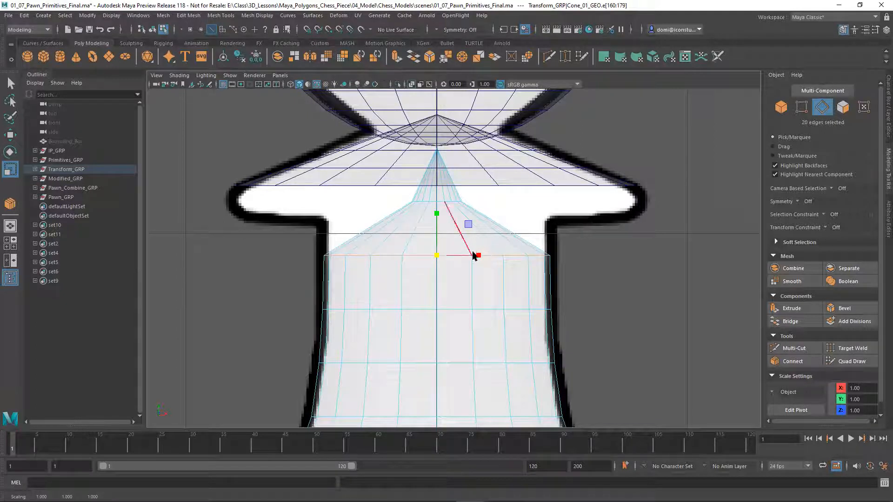
Scale the first edge loop below the cone's tip outward to the reference neck width and lower it to Y 3.07
{"action": "left_click", "coordinate": [504, 207]}
{"action": "double_click", "coordinate": [439, 201]}
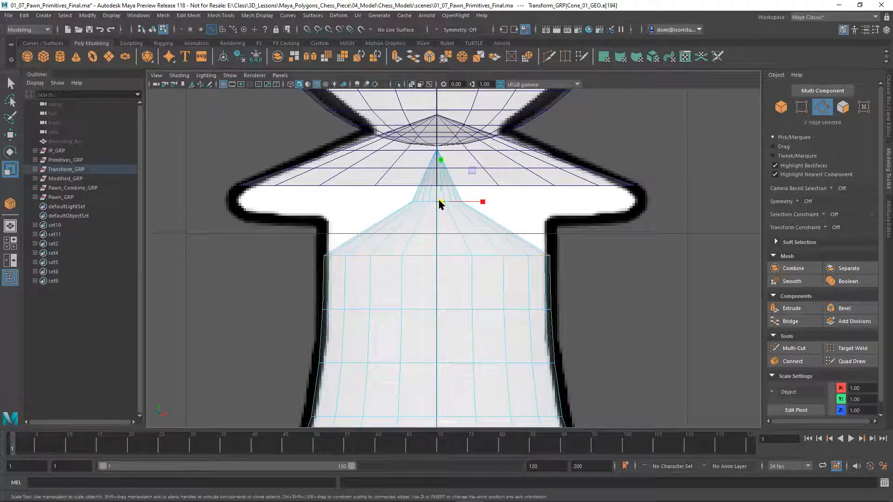
{"action": "left_click_drag", "start_coordinate": [436, 205], "coordinate": [569, 215]}
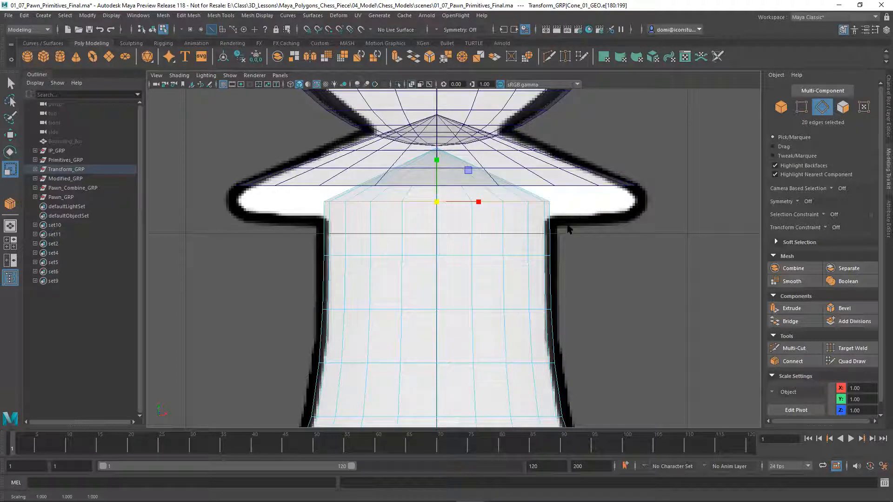
{"action": "key", "text": "w"}
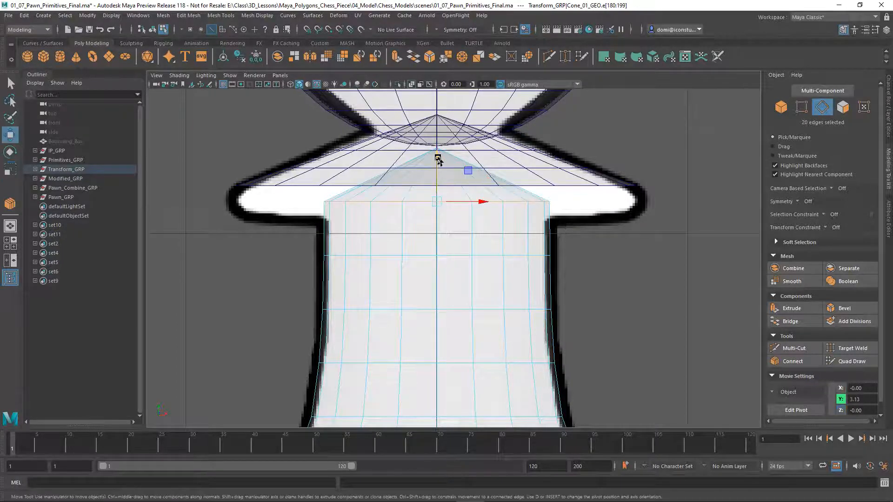
{"action": "left_click_drag", "start_coordinate": [437, 154], "coordinate": [455, 176]}
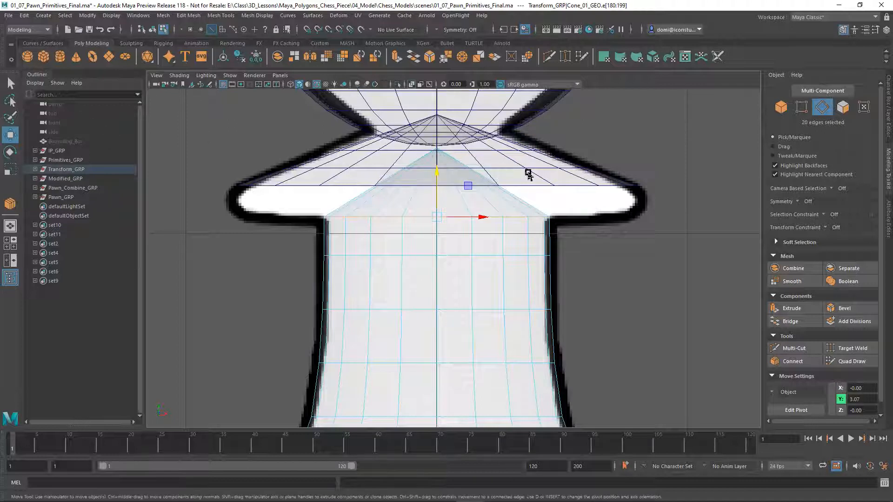
Lower the body cone's tip vertex to Y 3.07, level with the top edge loop, and leave nothing selected
{"action": "middle_click_drag", "start_coordinate": [472, 203], "coordinate": [467, 255], "text": "alt"}
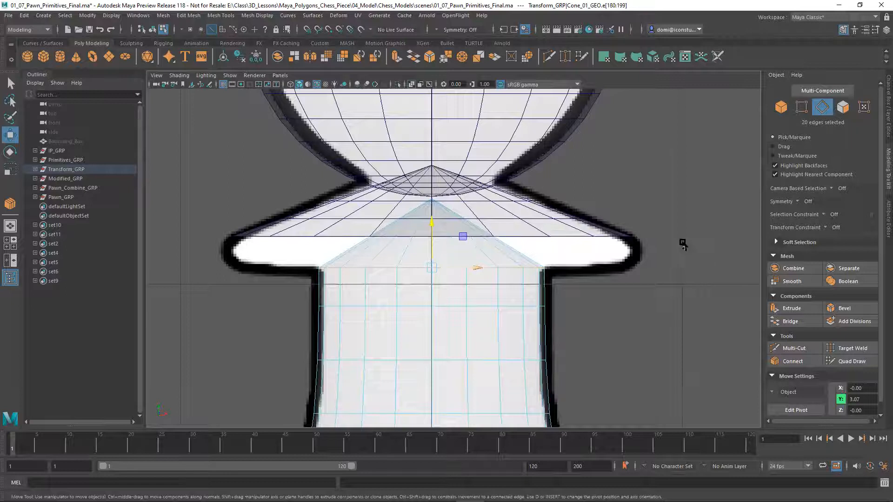
{"action": "left_click_drag", "start_coordinate": [440, 259], "coordinate": [442, 259], "text": "alt"}
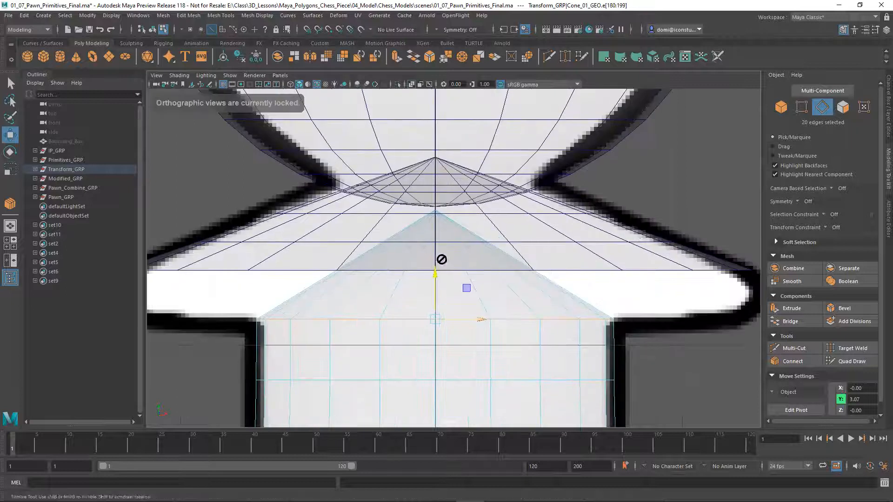
{"action": "right_click_drag", "start_coordinate": [441, 259], "coordinate": [617, 261], "text": "alt"}
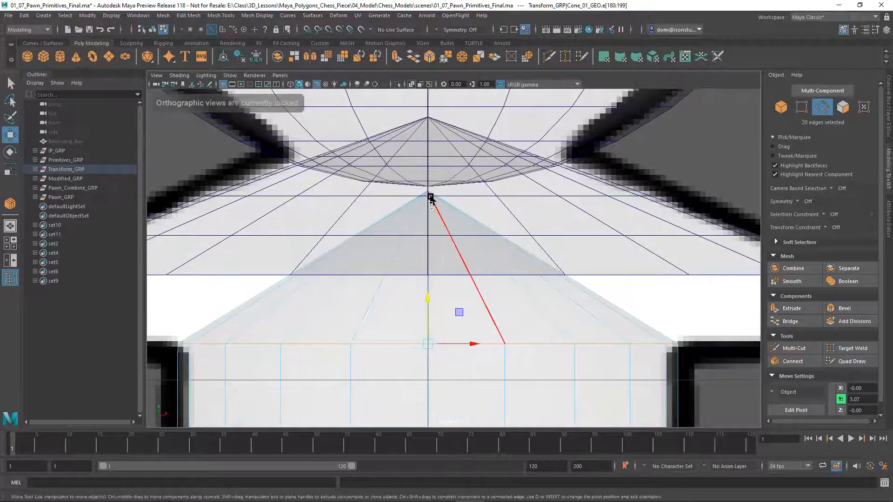
{"action": "left_click", "coordinate": [800, 107]}
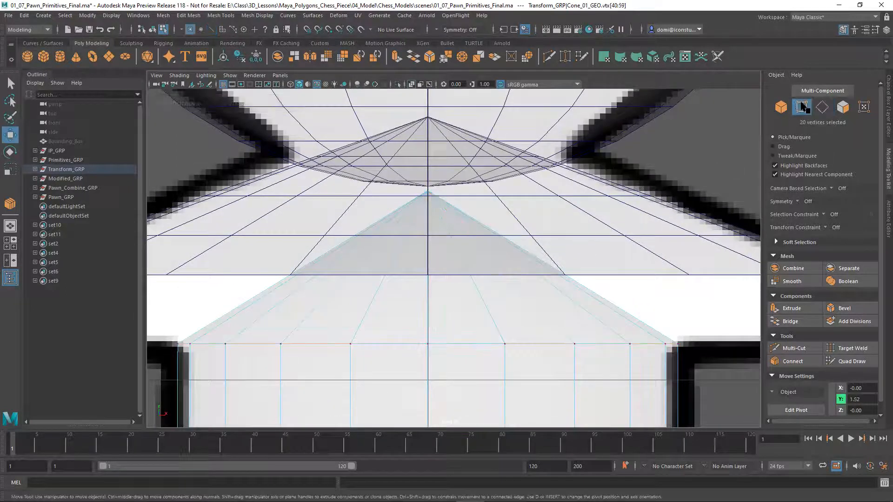
{"action": "left_click", "coordinate": [439, 202]}
{"action": "left_click_drag", "start_coordinate": [436, 141], "coordinate": [424, 292]}
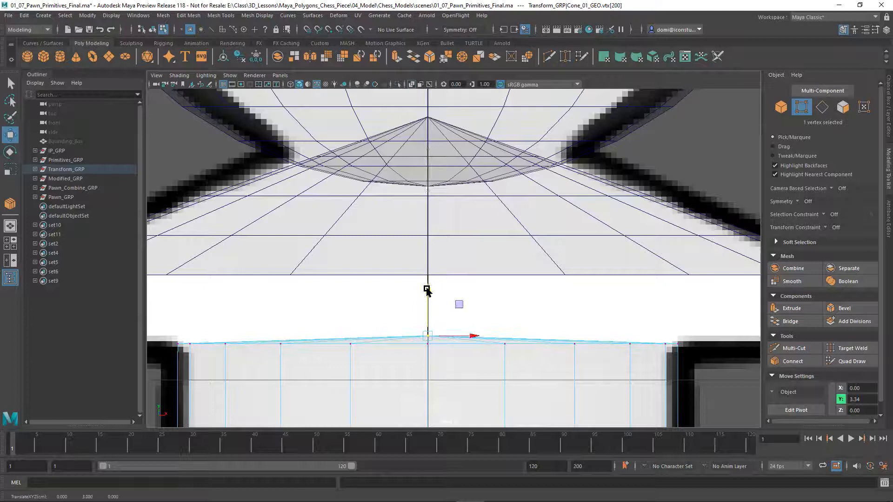
{"action": "middle_click_drag", "start_coordinate": [476, 284], "coordinate": [509, 179], "text": "alt"}
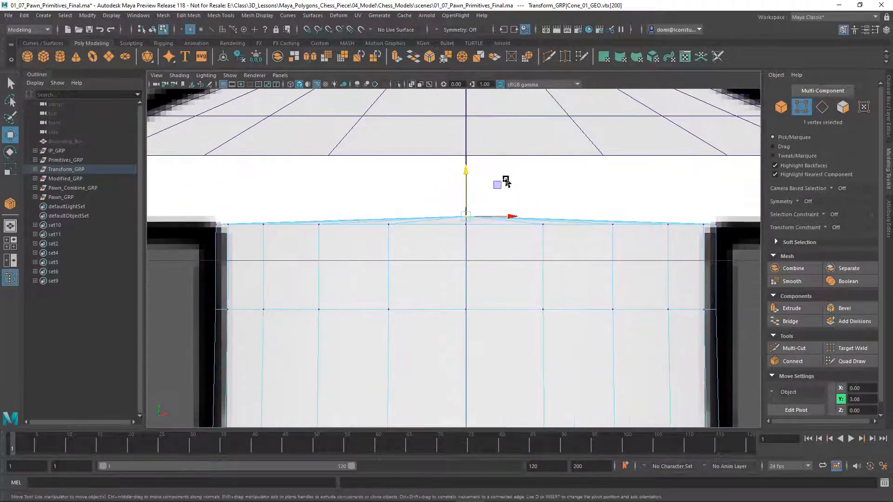
{"action": "right_click_drag", "start_coordinate": [505, 180], "coordinate": [612, 186], "text": "alt"}
{"action": "middle_click_drag", "start_coordinate": [611, 185], "coordinate": [630, 193], "text": "alt"}
{"action": "mouse_move", "coordinate": [631, 193]}
{"action": "right_mouse_down", "text": "alt"}
{"action": "mouse_move", "coordinate": [579, 192]}
{"action": "mouse_move", "coordinate": [629, 194]}
{"action": "mouse_move", "coordinate": [616, 199]}
{"action": "right_mouse_up", "text": "alt"}
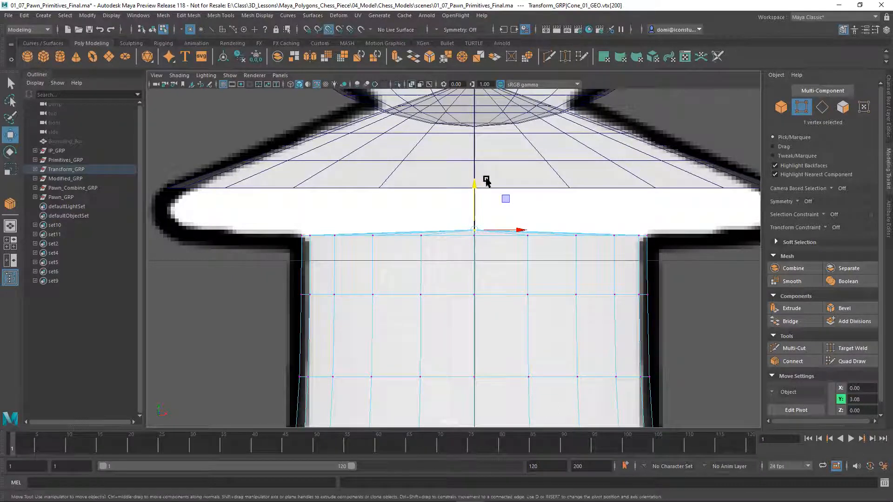
{"action": "left_click_drag", "start_coordinate": [474, 184], "coordinate": [476, 223]}
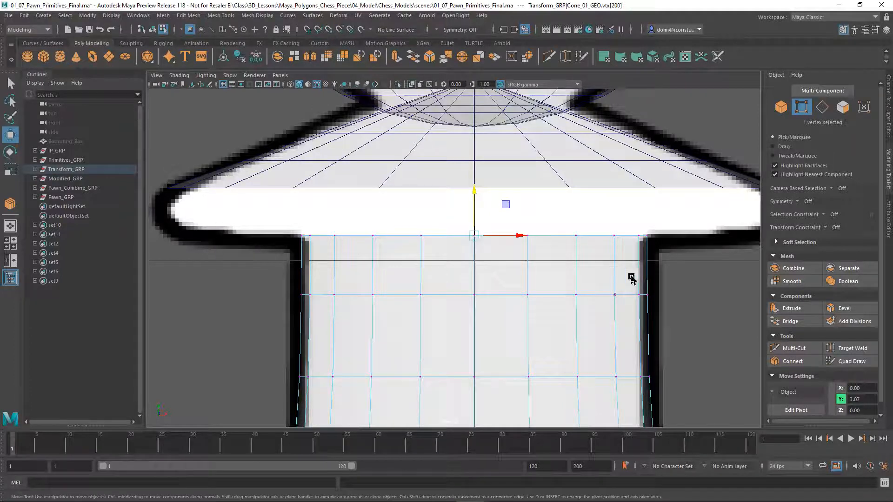
{"action": "left_click", "coordinate": [691, 285]}
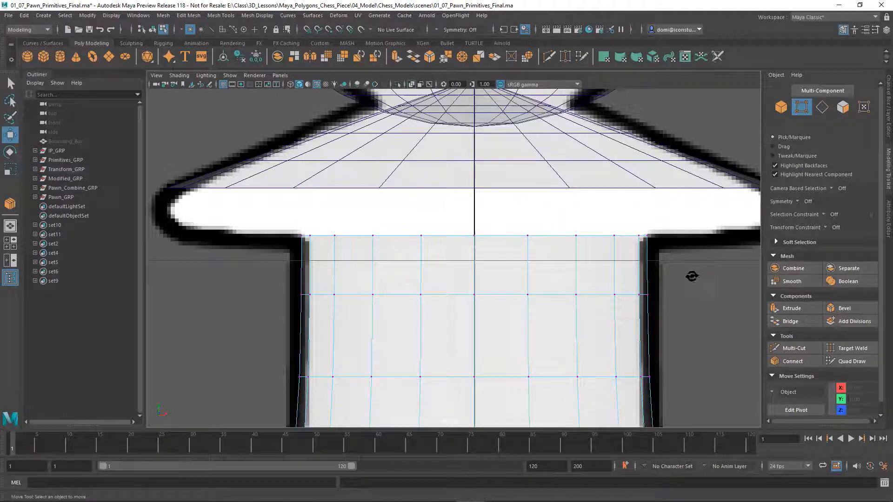
Examine the reshaped body against the whole pawn in the front view and from several angles in the perspective view
{"action": "right_click_drag", "start_coordinate": [691, 277], "coordinate": [617, 277], "text": "alt"}
{"action": "middle_click_drag", "start_coordinate": [618, 277], "coordinate": [618, 265], "text": "alt"}
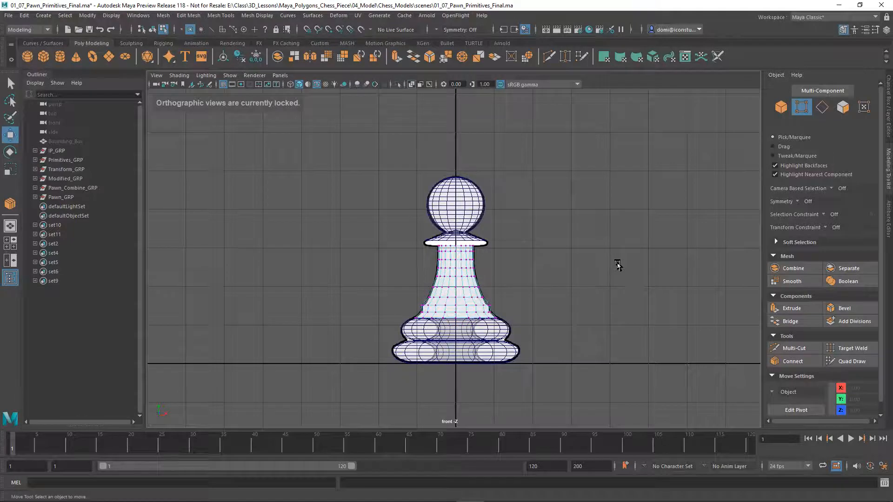
{"action": "key", "text": "space"}
{"action": "key", "text": "space"}
{"action": "left_click_drag", "start_coordinate": [624, 181], "coordinate": [613, 221], "text": "alt"}
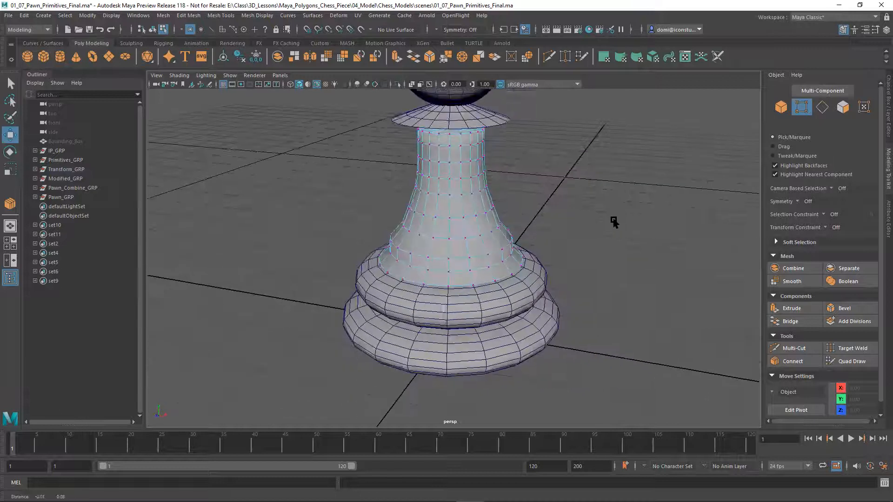
{"action": "middle_click_drag", "start_coordinate": [532, 196], "coordinate": [542, 247], "text": "alt"}
{"action": "right_click_drag", "start_coordinate": [542, 247], "coordinate": [600, 251], "text": "alt"}
{"action": "left_click_drag", "start_coordinate": [599, 251], "coordinate": [606, 251], "text": "alt"}
{"action": "middle_click_drag", "start_coordinate": [606, 251], "coordinate": [607, 231], "text": "alt"}
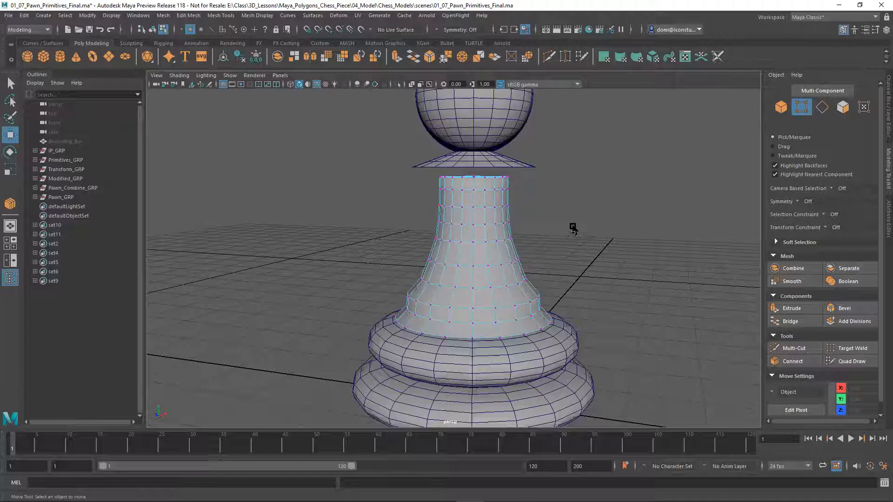
{"action": "left_click_drag", "start_coordinate": [567, 238], "coordinate": [599, 204], "text": "alt"}
Delete the face capping the underside of the collar cone below the pawn's head
{"action": "left_click", "coordinate": [843, 107]}
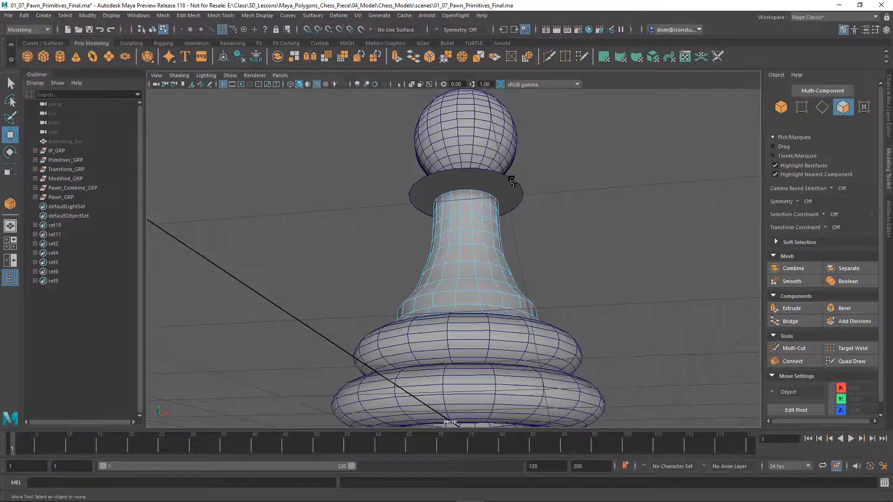
{"action": "left_click_drag", "start_coordinate": [591, 174], "coordinate": [595, 207], "text": "alt"}
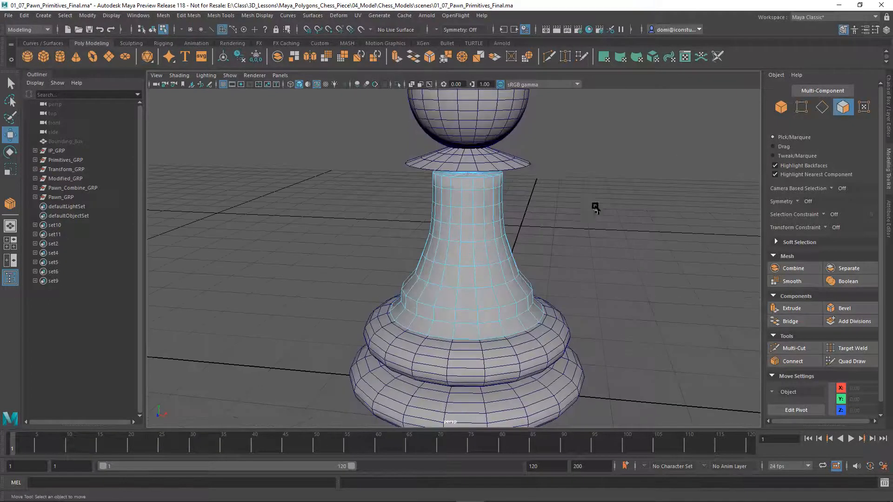
{"action": "left_click_drag", "start_coordinate": [586, 163], "coordinate": [490, 185], "text": "alt"}
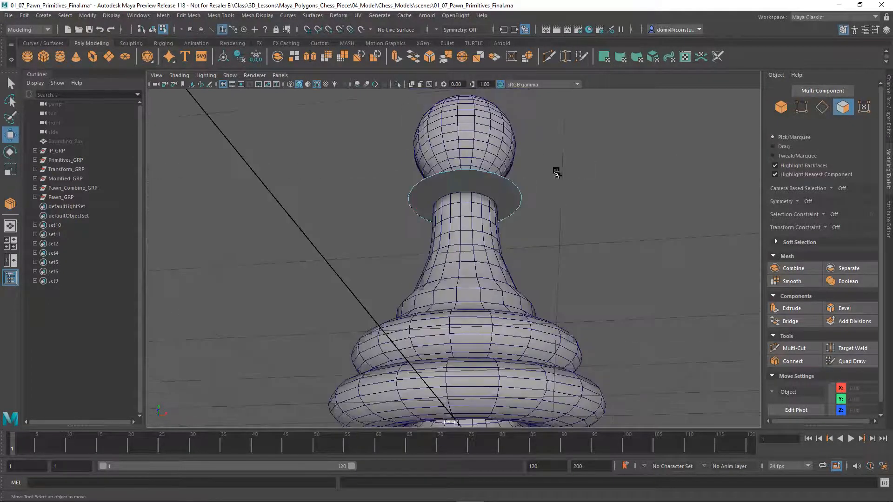
{"action": "left_click", "coordinate": [492, 187]}
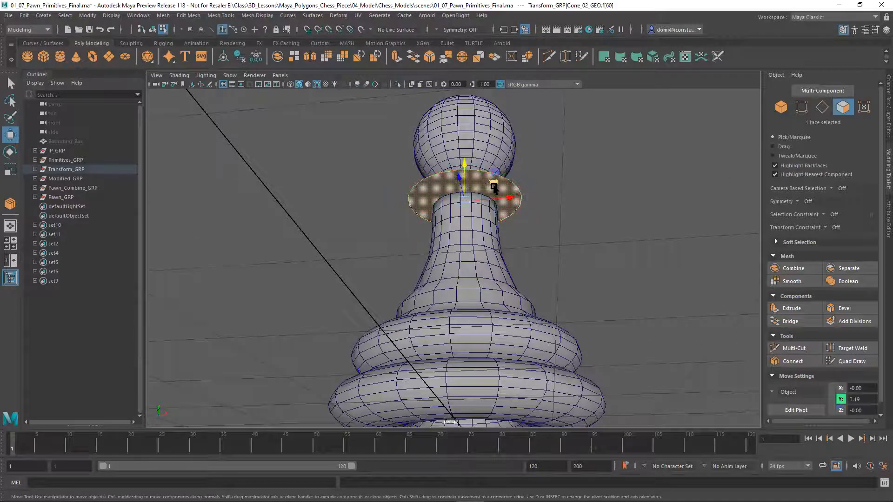
{"action": "key", "text": "Delete"}
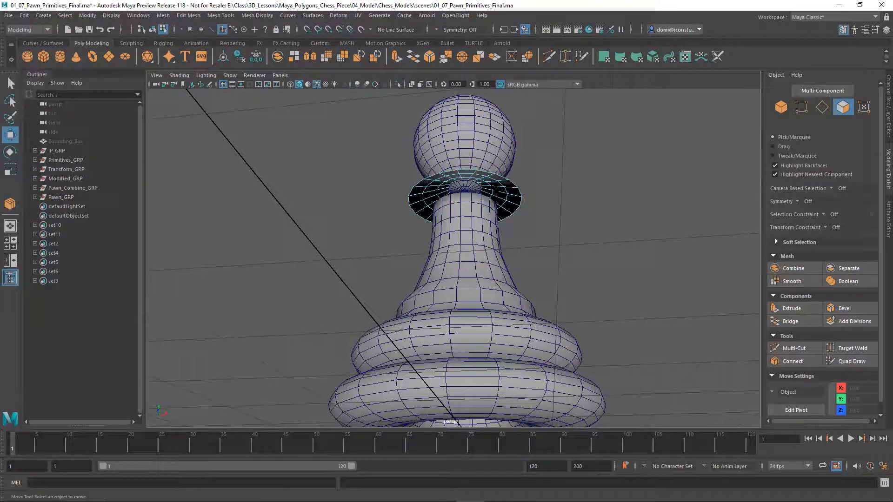
{"action": "mouse_move", "coordinate": [599, 200]}
{"action": "left_mouse_down", "text": "alt"}
{"action": "mouse_move", "coordinate": [608, 231]}
{"action": "mouse_move", "coordinate": [610, 197]}
{"action": "left_mouse_up", "text": "alt"}
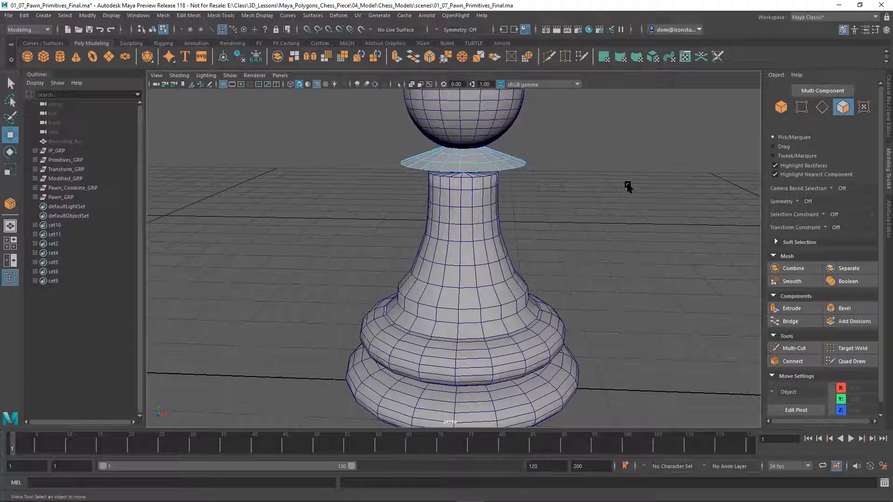
In the full-size front view, select the open bottom edge loop of the collar cone
{"action": "left_click", "coordinate": [823, 108]}
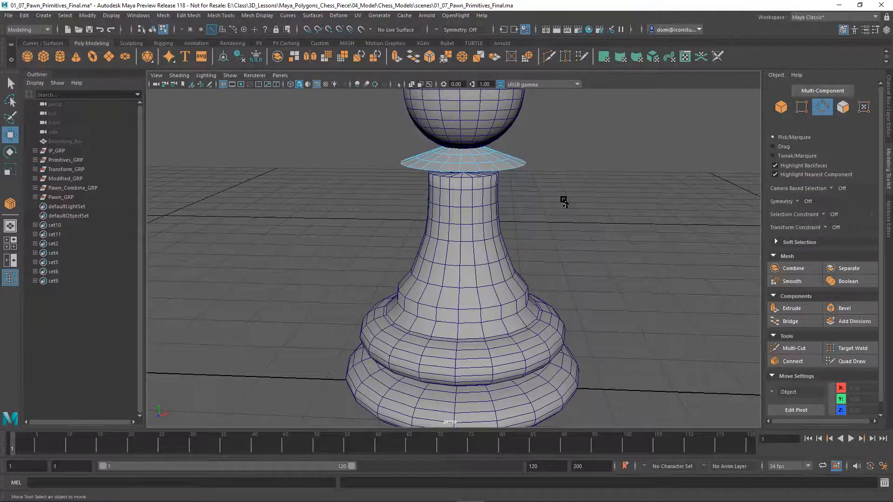
{"action": "key", "text": "space"}
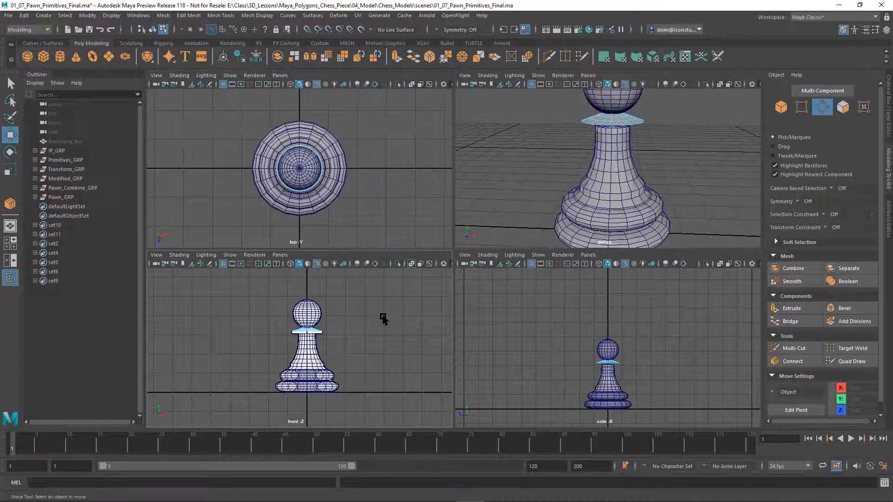
{"action": "key", "text": "space"}
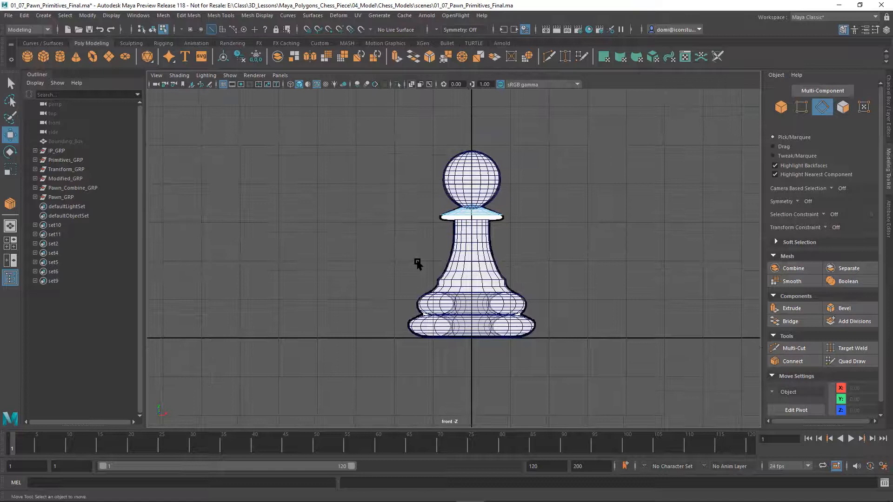
{"action": "right_click_drag", "start_coordinate": [418, 265], "coordinate": [540, 227], "text": "alt"}
{"action": "middle_click_drag", "start_coordinate": [539, 228], "coordinate": [507, 221], "text": "alt"}
{"action": "right_click_drag", "start_coordinate": [507, 221], "coordinate": [592, 231], "text": "alt"}
{"action": "middle_click_drag", "start_coordinate": [459, 203], "coordinate": [463, 245], "text": "alt"}
{"action": "right_click_drag", "start_coordinate": [464, 245], "coordinate": [754, 257], "text": "alt"}
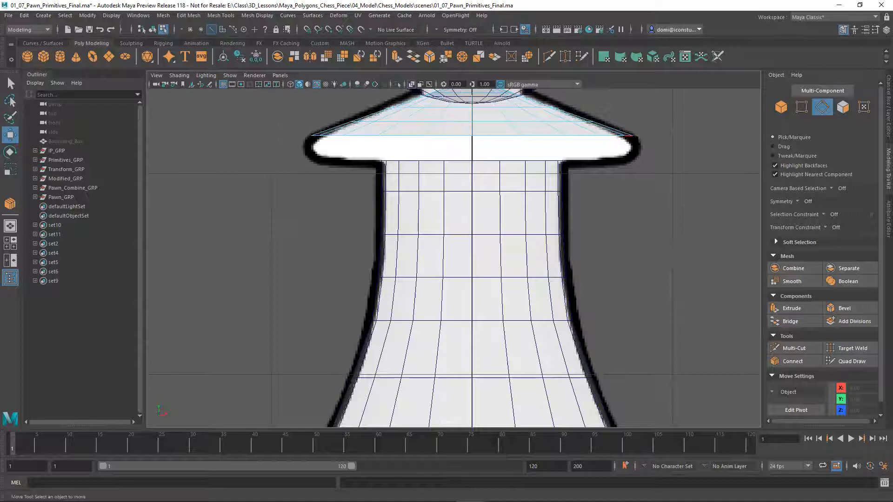
{"action": "middle_click_drag", "start_coordinate": [630, 188], "coordinate": [629, 233], "text": "alt"}
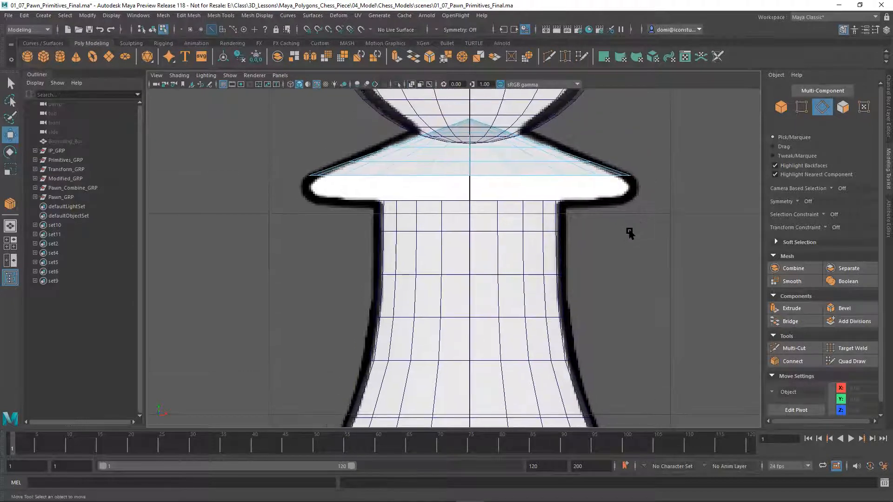
{"action": "double_click", "coordinate": [582, 177]}
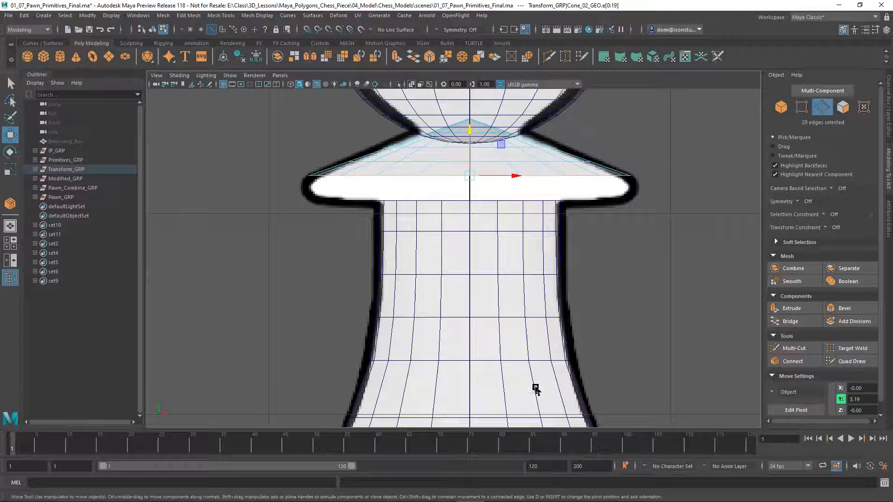
In the full-size perspective view, delete the face capping the underside of the body cone
{"action": "middle_click_drag", "start_coordinate": [599, 324], "coordinate": [610, 173], "text": "alt"}
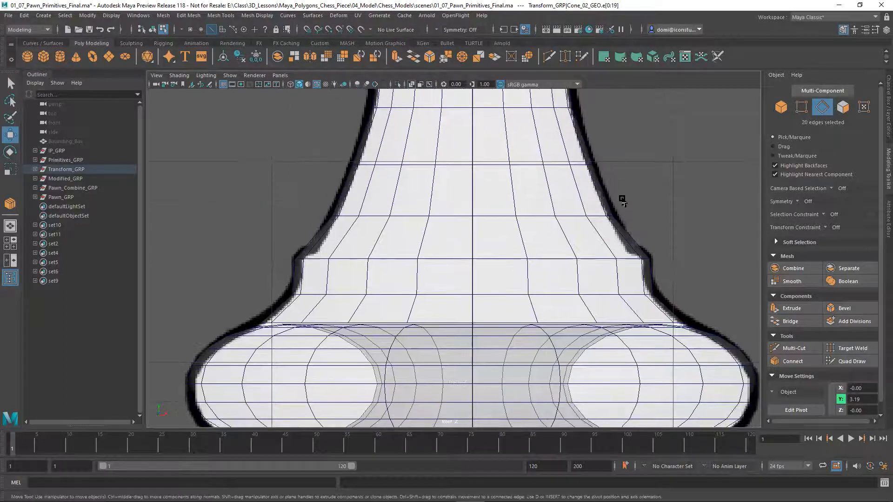
{"action": "key", "text": "space"}
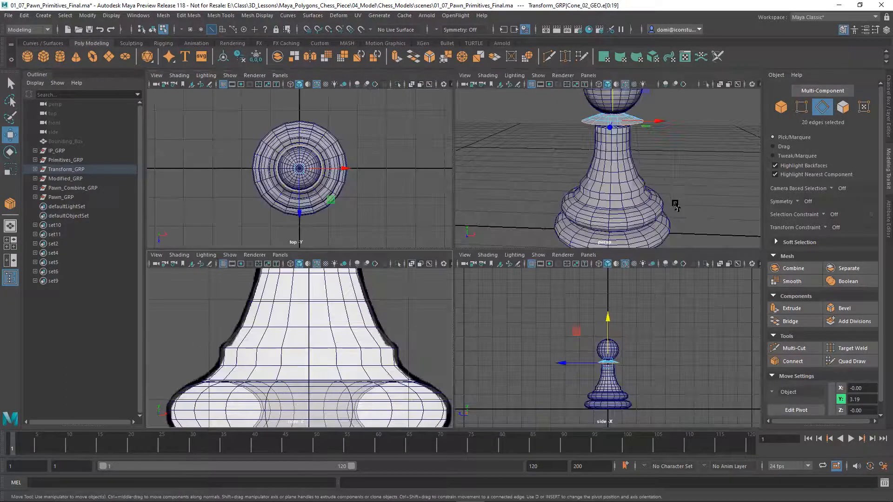
{"action": "key", "text": "space"}
{"action": "left_click_drag", "start_coordinate": [611, 257], "coordinate": [612, 149], "text": "alt"}
{"action": "right_click_drag", "start_coordinate": [612, 150], "coordinate": [724, 146], "text": "alt"}
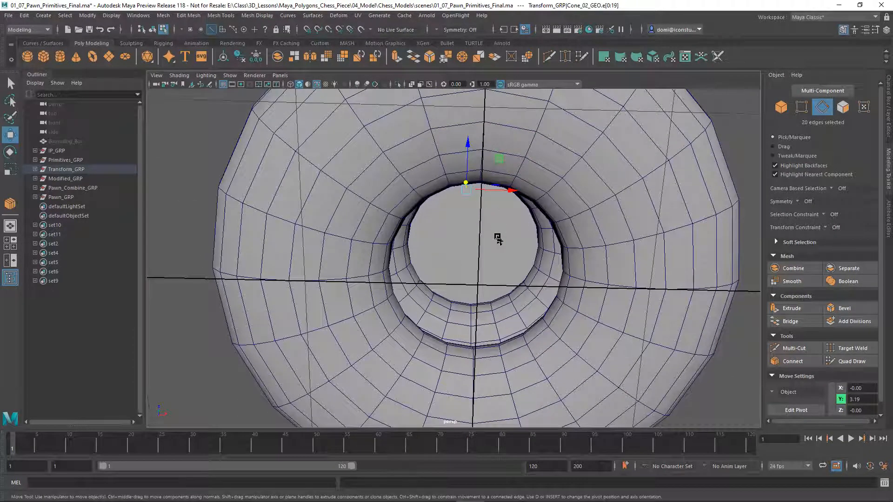
{"action": "left_click", "coordinate": [843, 107]}
{"action": "left_click", "coordinate": [506, 238]}
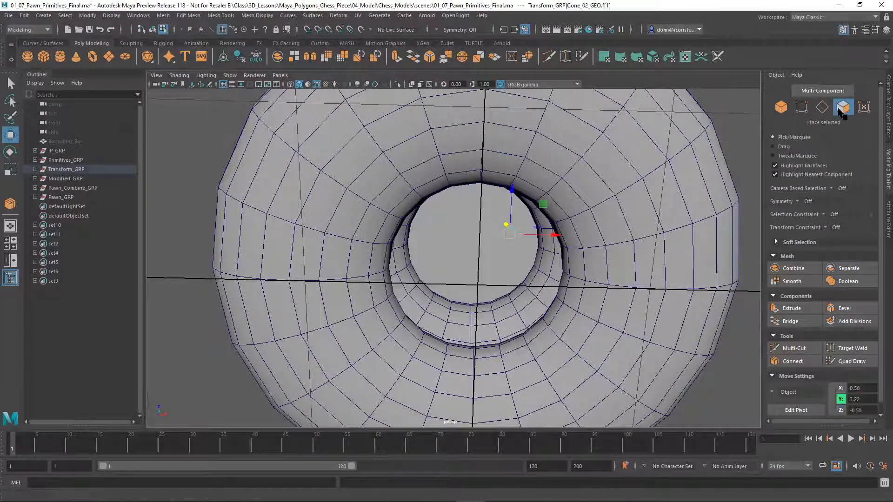
{"action": "left_click_drag", "start_coordinate": [680, 151], "coordinate": [692, 160], "text": "alt"}
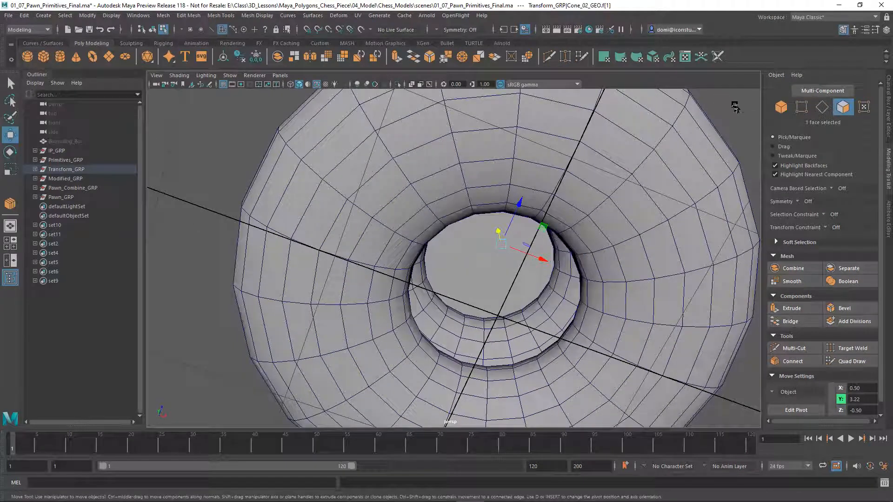
{"action": "left_click", "coordinate": [733, 103]}
{"action": "left_click", "coordinate": [471, 245]}
{"action": "left_click_drag", "start_coordinate": [495, 255], "coordinate": [620, 189], "text": "alt"}
{"action": "left_click", "coordinate": [604, 222]}
{"action": "left_click_drag", "start_coordinate": [658, 225], "coordinate": [657, 175], "text": "alt"}
{"action": "left_click", "coordinate": [497, 205]}
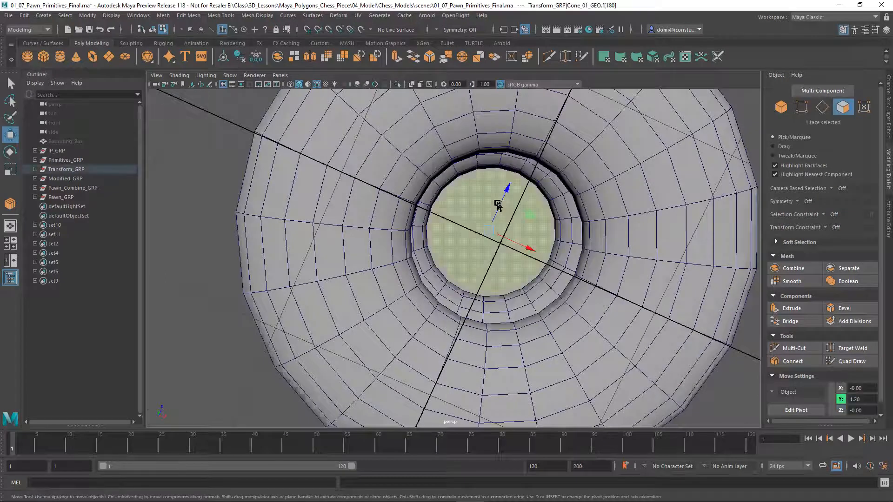
{"action": "key", "text": "Delete"}
{"action": "left_click_drag", "start_coordinate": [497, 205], "coordinate": [600, 208], "text": "alt"}
{"action": "right_click_drag", "start_coordinate": [600, 208], "coordinate": [643, 180], "text": "alt"}
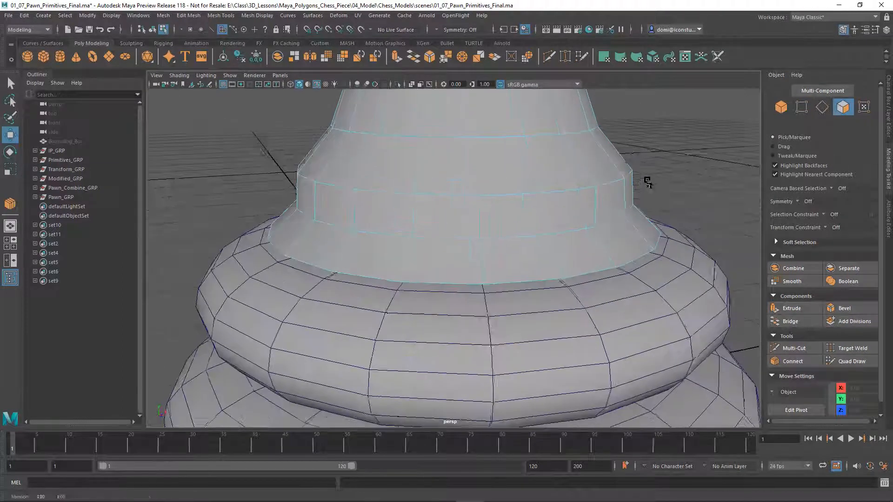
Switch to edge selection and select the body cone's bottom edge loop and the loop above it in turn, clearing each
{"action": "left_click", "coordinate": [822, 108]}
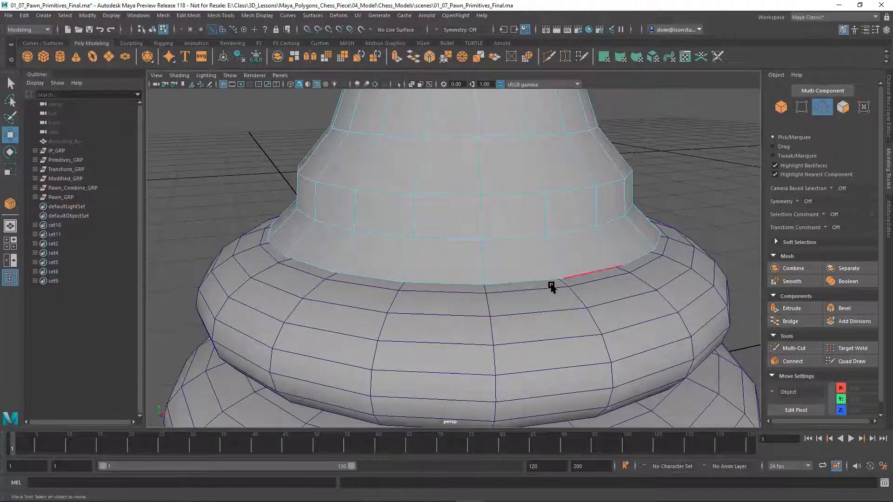
{"action": "double_click", "coordinate": [531, 285]}
{"action": "left_click_drag", "start_coordinate": [532, 285], "coordinate": [592, 257], "text": "alt"}
{"action": "left_click", "coordinate": [701, 168]}
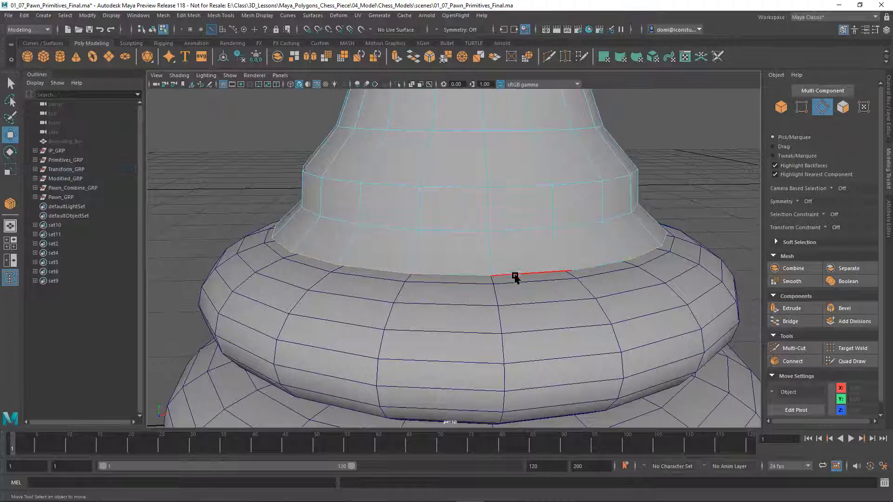
{"action": "left_click", "coordinate": [515, 275]}
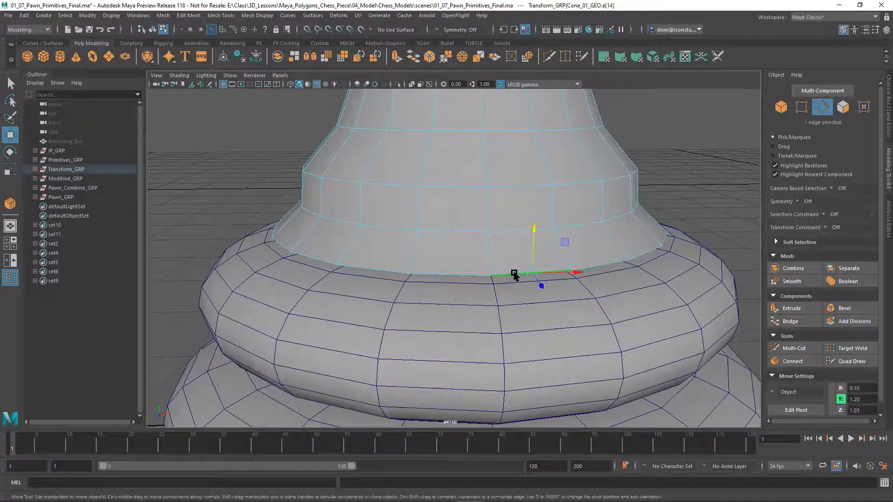
{"action": "double_click", "coordinate": [514, 274]}
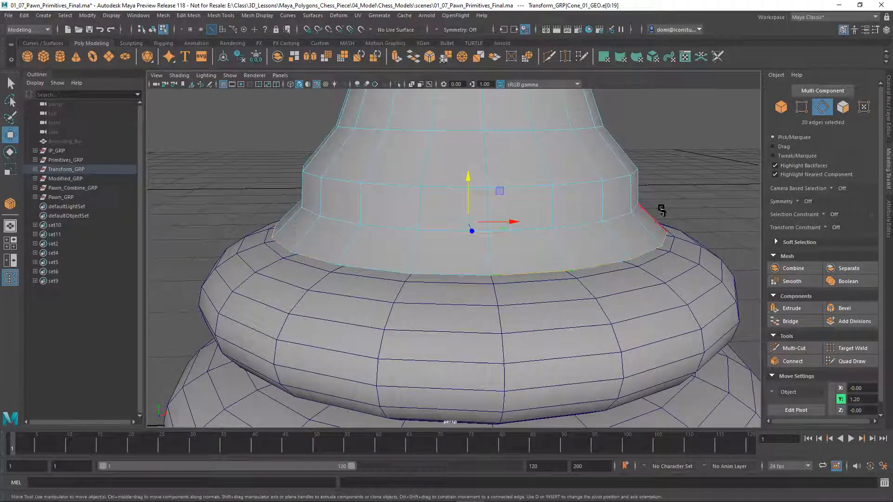
{"action": "left_click", "coordinate": [683, 182]}
{"action": "left_click", "coordinate": [548, 232]}
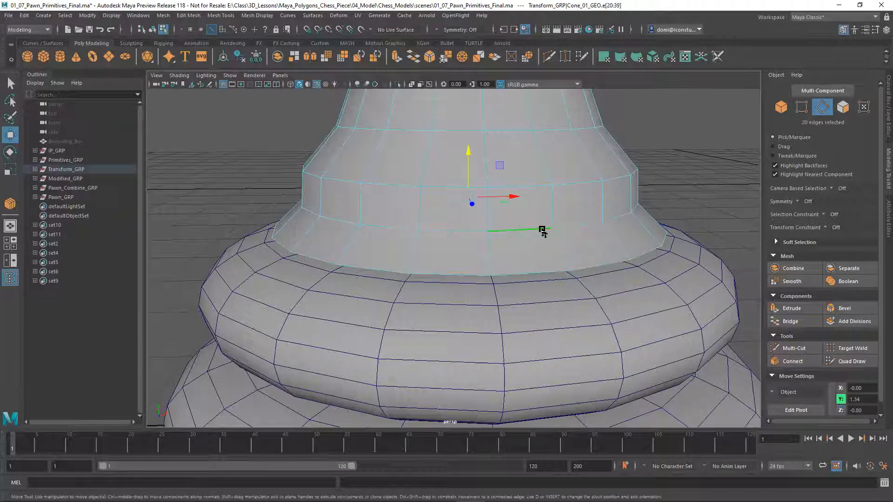
{"action": "left_click", "coordinate": [686, 159]}
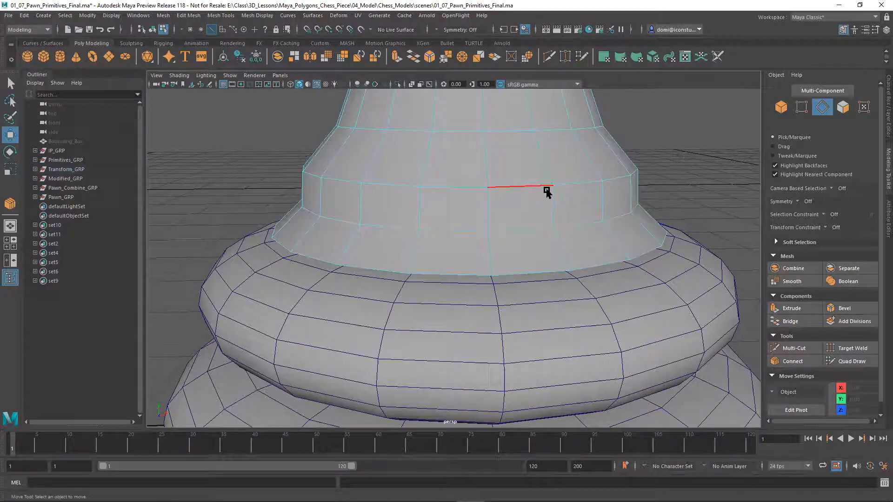
With the Select tool, select two higher edge loops around the body cone one after another, then clear the selection
{"action": "key", "text": "q"}
{"action": "double_click", "coordinate": [535, 188]}
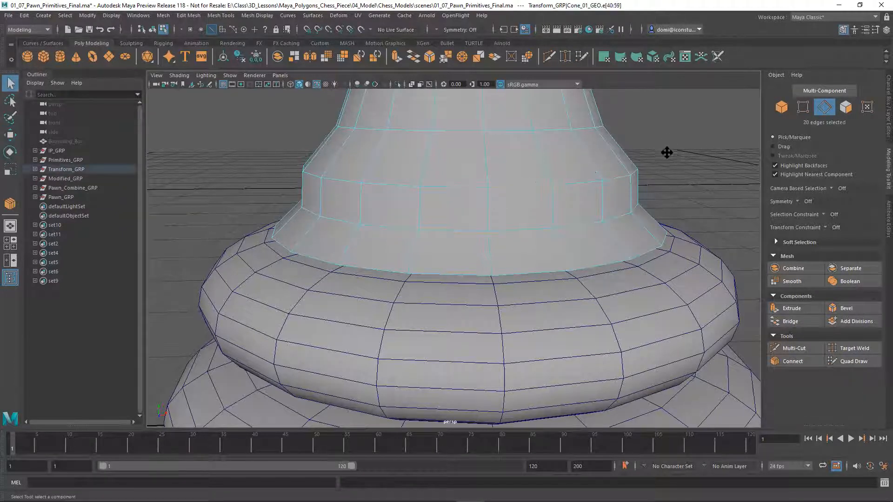
{"action": "middle_click_drag", "start_coordinate": [667, 153], "coordinate": [665, 217], "text": "alt"}
{"action": "right_click_drag", "start_coordinate": [658, 155], "coordinate": [488, 199], "text": "alt"}
{"action": "double_click", "coordinate": [482, 193]}
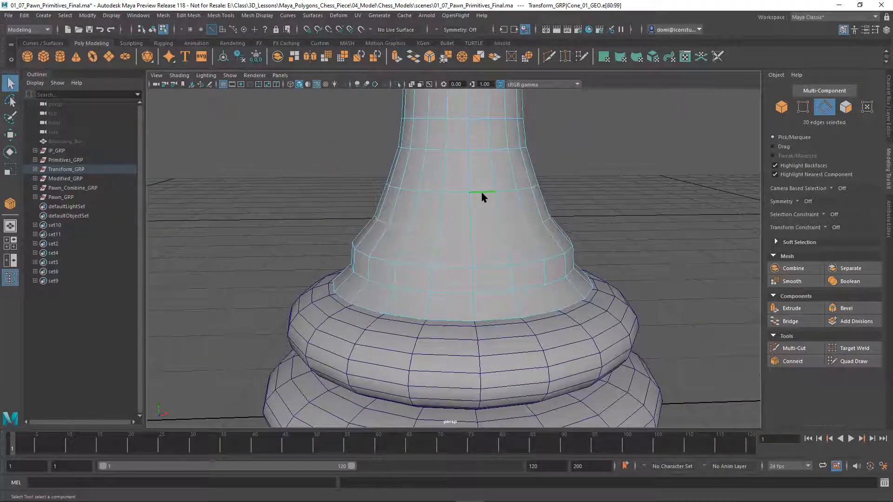
{"action": "left_click", "coordinate": [623, 166]}
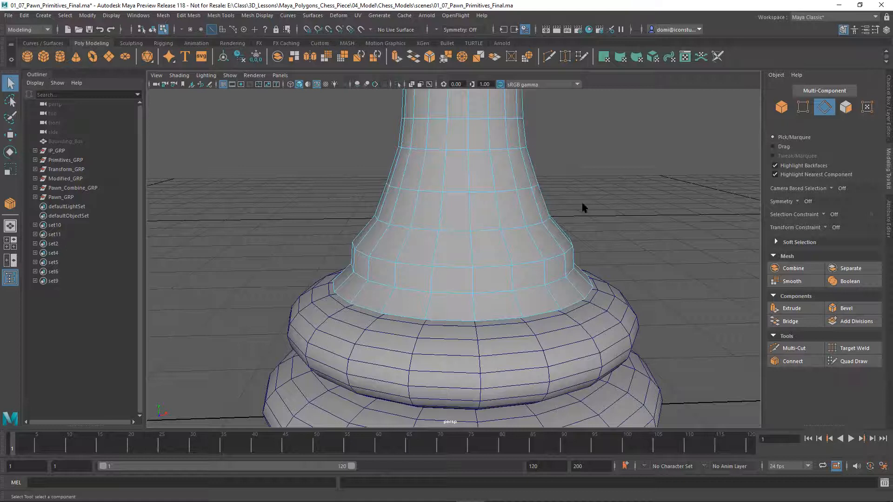
Select the open bottom edge loop of the collar cone below the pawn's head in the perspective view
{"action": "right_click_drag", "start_coordinate": [627, 180], "coordinate": [455, 199], "text": "alt"}
{"action": "right_click_drag", "start_coordinate": [579, 167], "coordinate": [641, 213], "text": "alt"}
{"action": "middle_click_drag", "start_coordinate": [641, 213], "coordinate": [651, 279], "text": "alt"}
{"action": "right_click_drag", "start_coordinate": [651, 279], "coordinate": [670, 266], "text": "alt"}
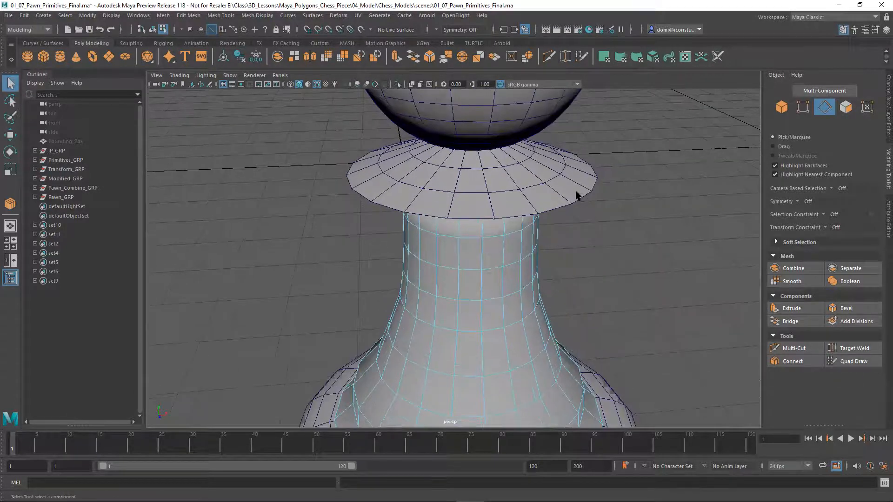
{"action": "double_click", "coordinate": [576, 195]}
{"action": "left_click_drag", "start_coordinate": [615, 215], "coordinate": [602, 196], "text": "alt"}
{"action": "middle_click_drag", "start_coordinate": [603, 196], "coordinate": [608, 191], "text": "alt"}
{"action": "right_click_drag", "start_coordinate": [604, 190], "coordinate": [548, 209], "text": "alt"}
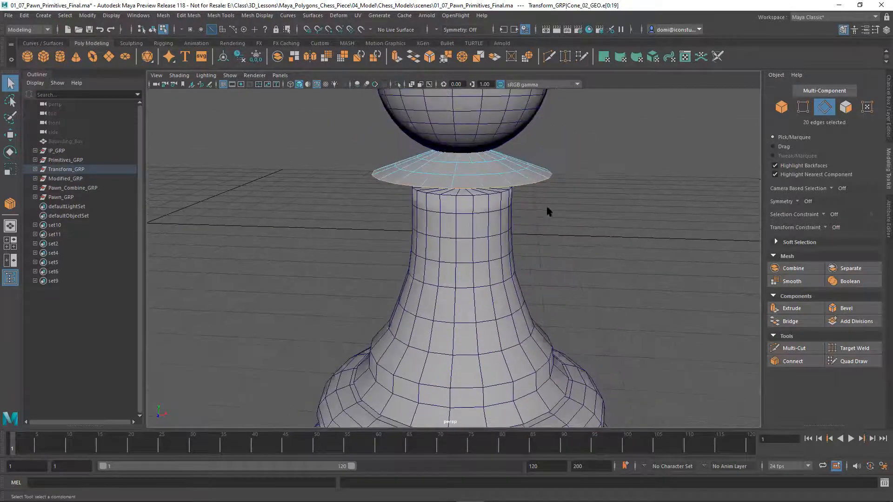
Extrude the collar cone's bottom edge loop straight down along the world Y axis to form a short vertical rim
{"action": "left_click", "coordinate": [801, 309]}
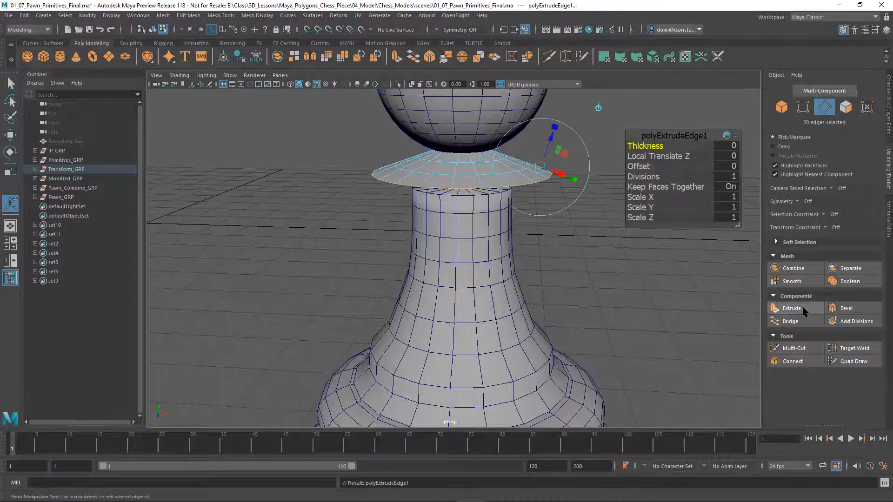
{"action": "left_click_drag", "start_coordinate": [619, 266], "coordinate": [604, 258], "text": "alt"}
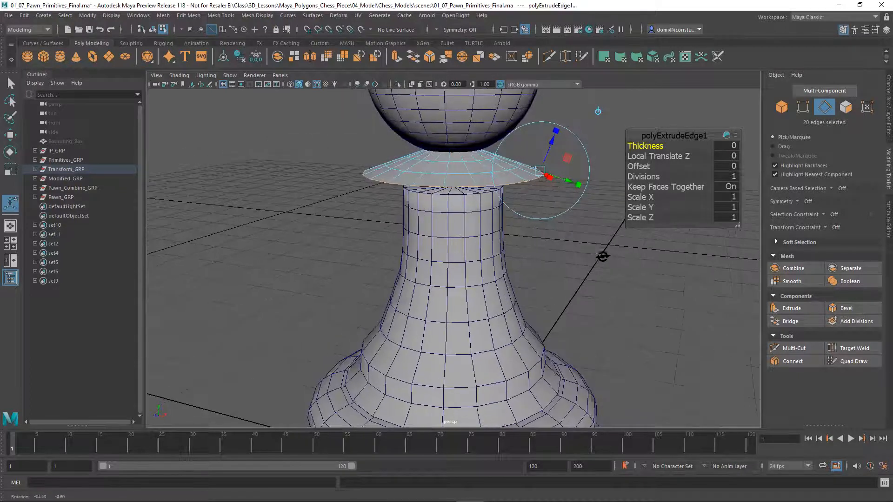
{"action": "left_click_drag", "start_coordinate": [564, 157], "coordinate": [539, 155], "text": "alt"}
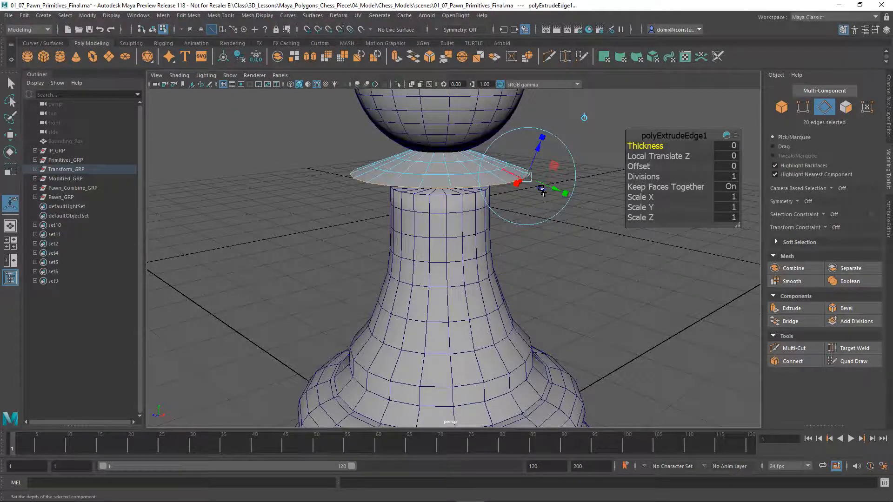
{"action": "left_click_drag", "start_coordinate": [581, 190], "coordinate": [523, 194], "text": "alt"}
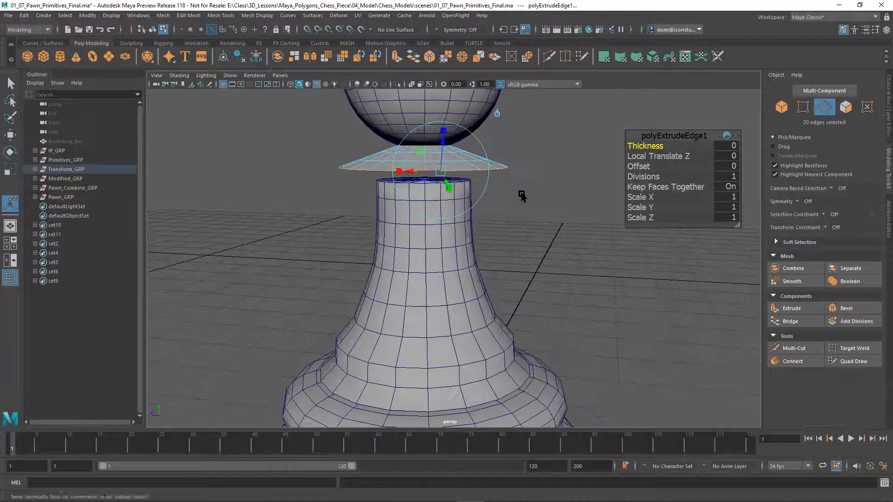
{"action": "left_click_drag", "start_coordinate": [524, 228], "coordinate": [577, 251], "text": "alt"}
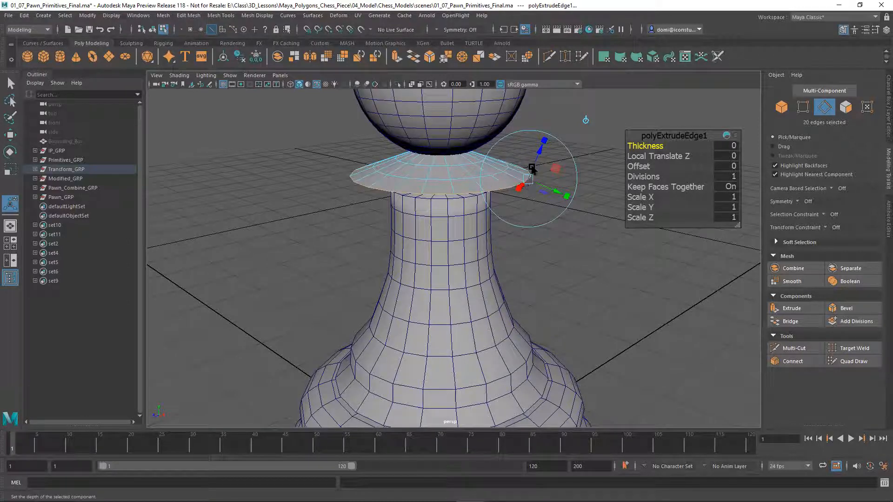
{"action": "key", "text": "t"}
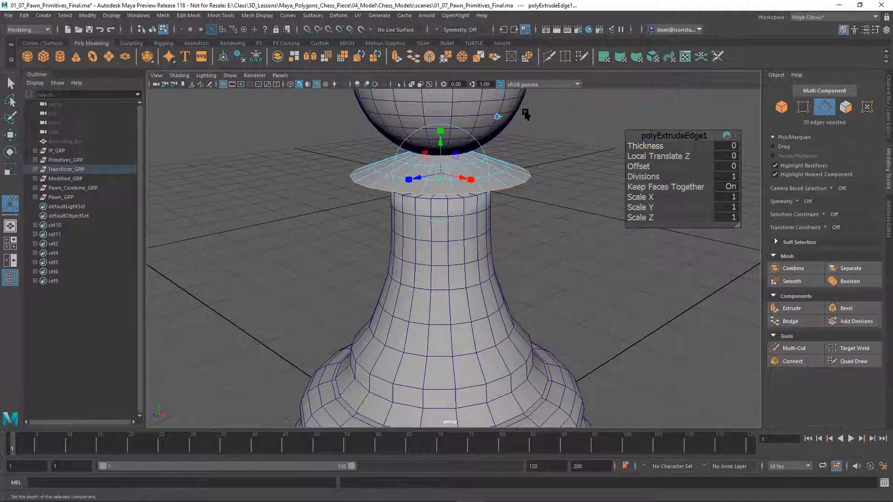
{"action": "left_click", "coordinate": [498, 116]}
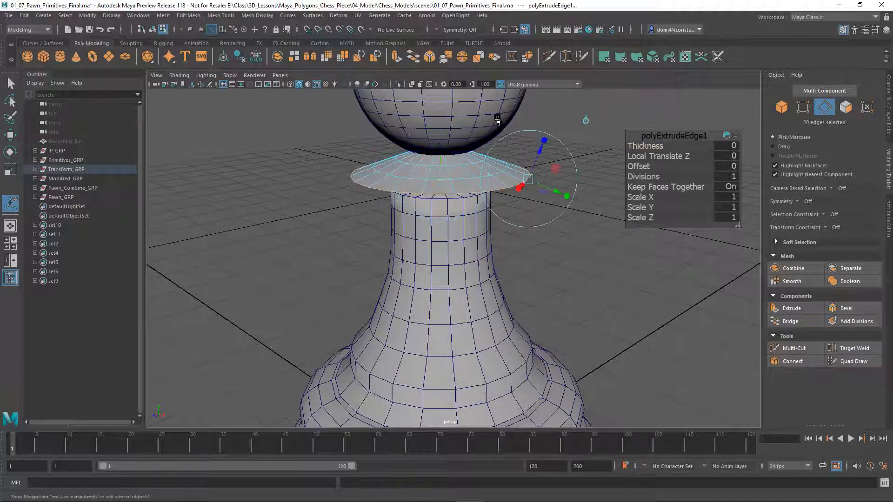
{"action": "left_click", "coordinate": [588, 122]}
{"action": "left_click_drag", "start_coordinate": [589, 123], "coordinate": [581, 171], "text": "alt"}
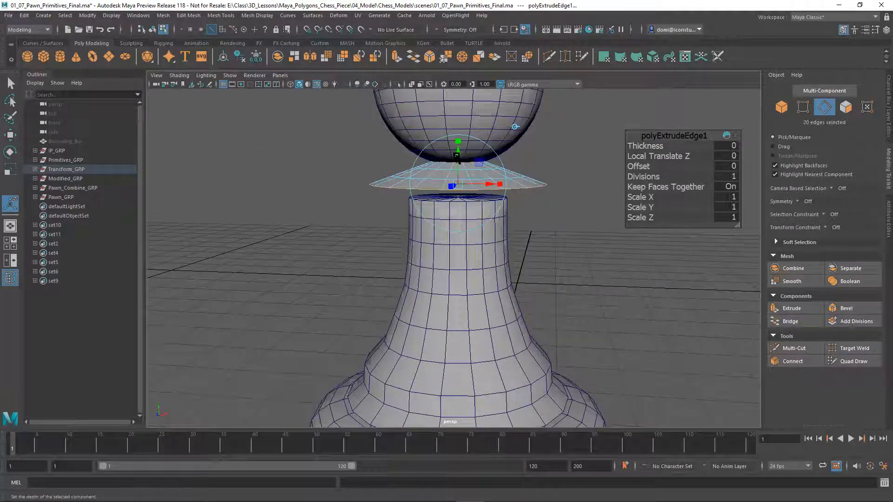
{"action": "left_click_drag", "start_coordinate": [458, 152], "coordinate": [458, 167]}
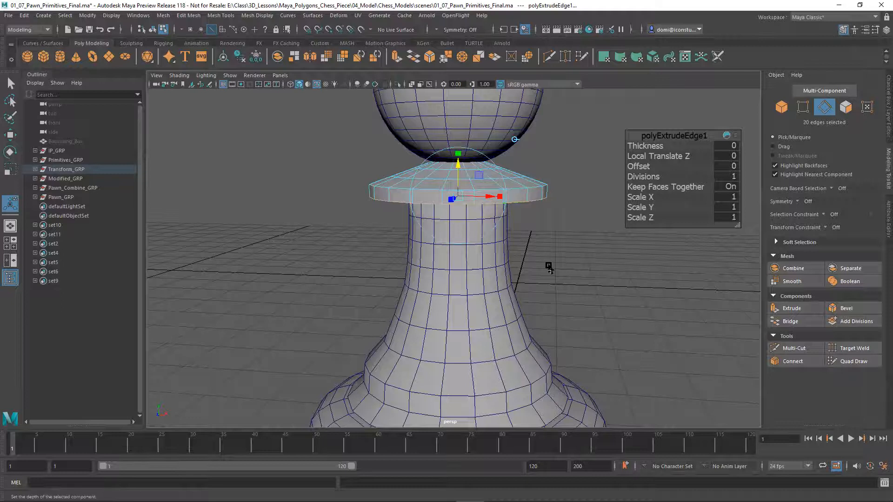
In the full-size front view, fine-tune the height of the extruded rim edge to match the collar's underside in the reference image
{"action": "key", "text": "space"}
{"action": "key", "text": "space"}
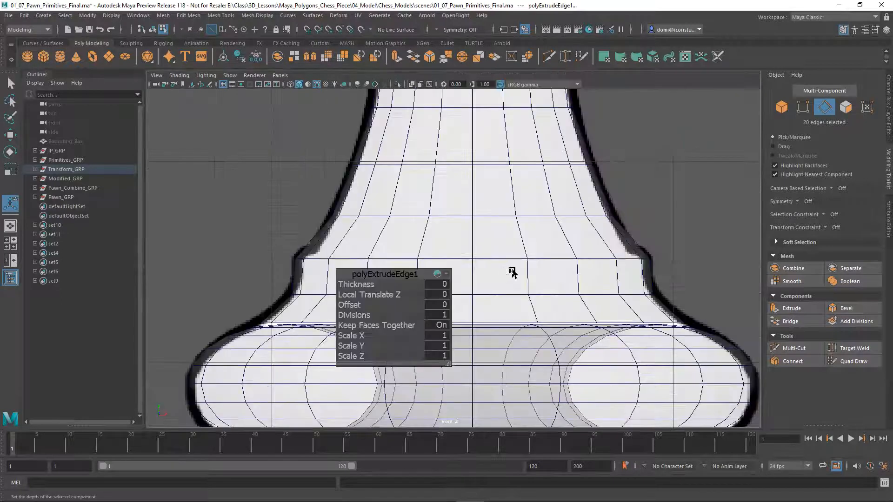
{"action": "key", "text": "f"}
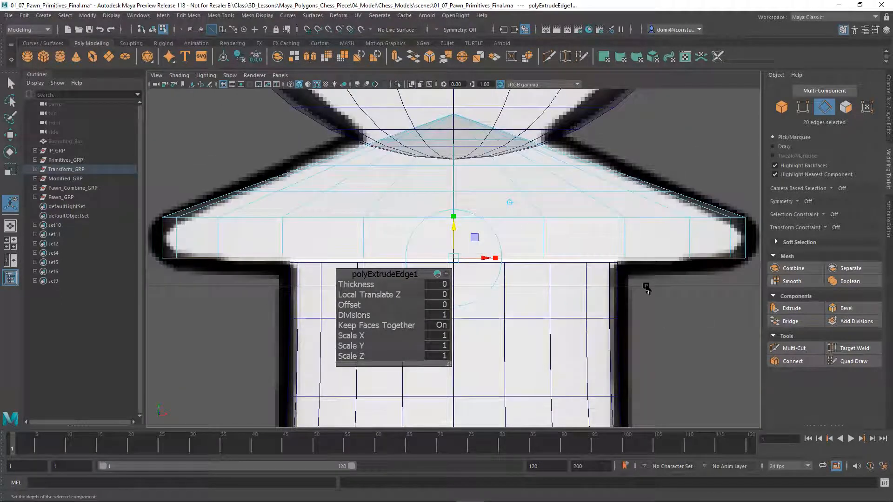
{"action": "left_click_drag", "start_coordinate": [404, 275], "coordinate": [222, 326]}
{"action": "left_click_drag", "start_coordinate": [454, 233], "coordinate": [454, 230]}
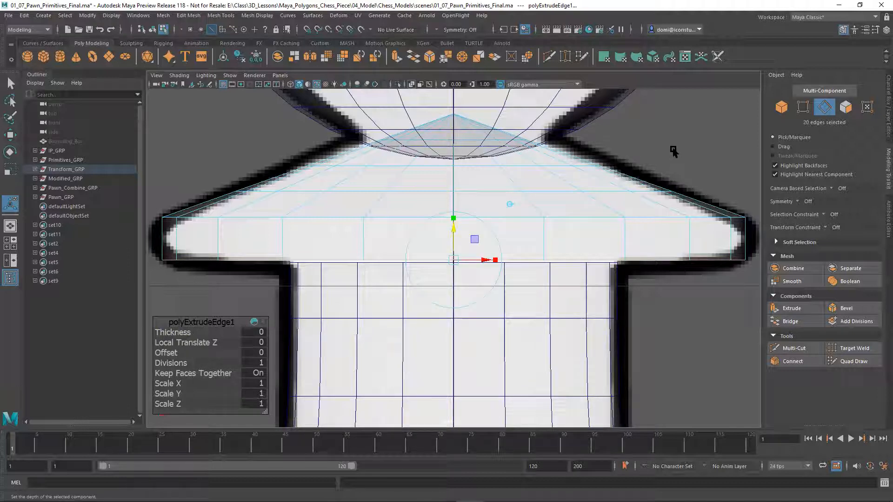
Return to the full-size perspective view and examine the open underside of the collar, keeping the extrude settings clear of the model
{"action": "key", "text": "space"}
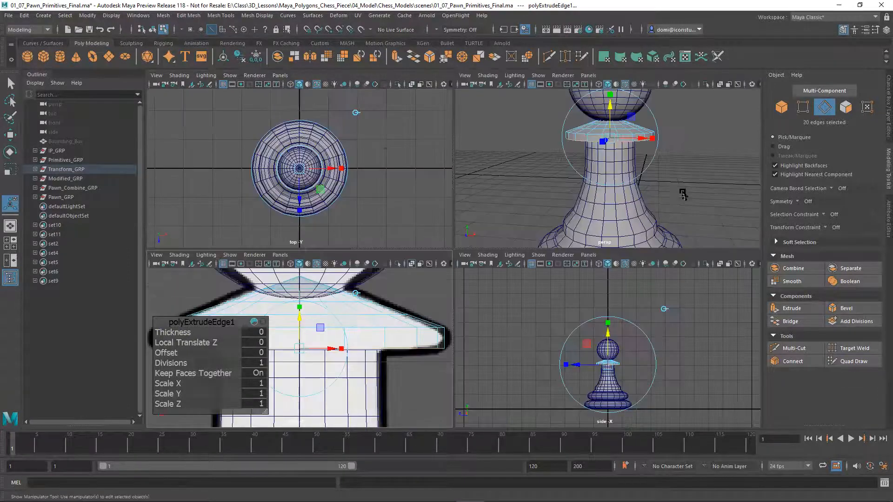
{"action": "left_click_drag", "start_coordinate": [667, 194], "coordinate": [663, 168], "text": "alt"}
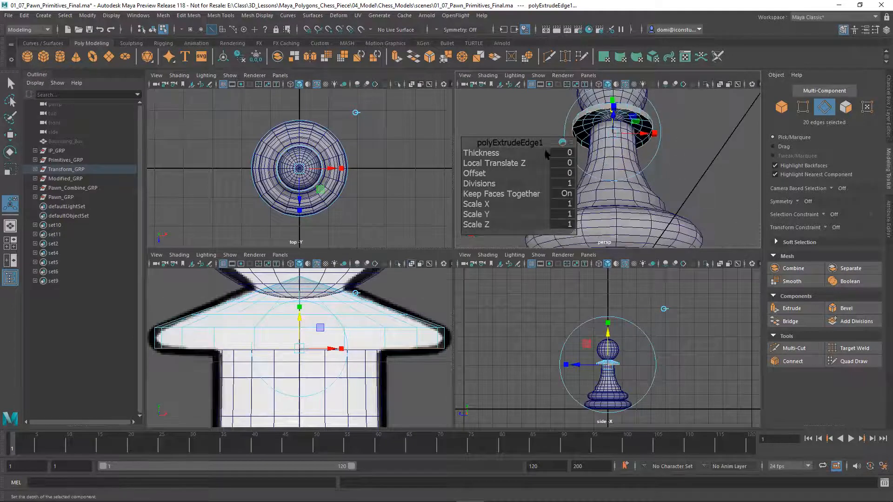
{"action": "left_click_drag", "start_coordinate": [524, 145], "coordinate": [519, 156]}
{"action": "left_click", "coordinate": [475, 163]}
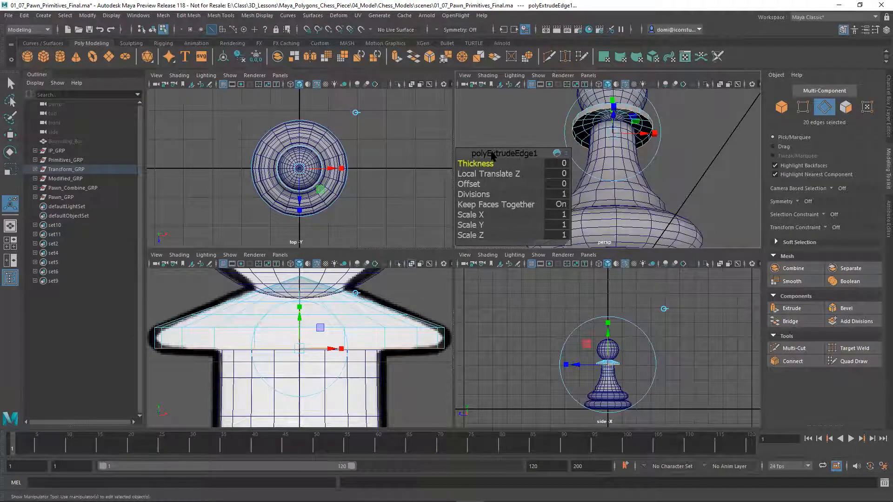
{"action": "key", "text": "space"}
{"action": "left_click_drag", "start_coordinate": [620, 210], "coordinate": [592, 200], "text": "alt"}
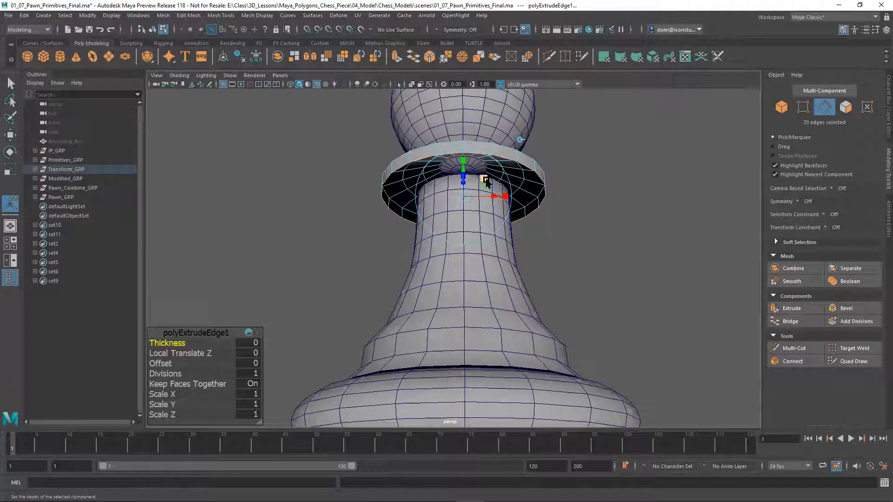
{"action": "mouse_move", "coordinate": [612, 193]}
{"action": "left_mouse_down", "text": "alt"}
{"action": "mouse_move", "coordinate": [619, 205]}
{"action": "mouse_move", "coordinate": [613, 195]}
{"action": "left_mouse_up", "text": "alt"}
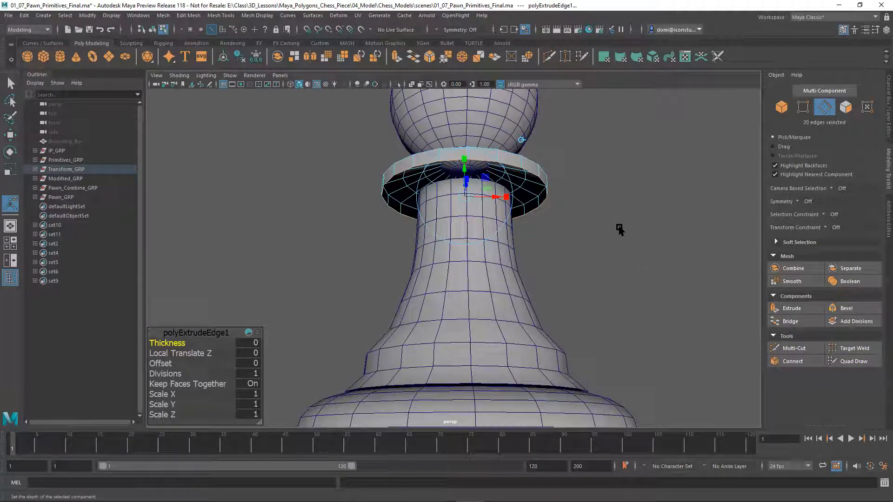
Extrude the collar rim's bottom edge loop again and scale it uniformly inward to 0.583 about the pawn's center axis
{"action": "key", "text": "ctrl+e"}
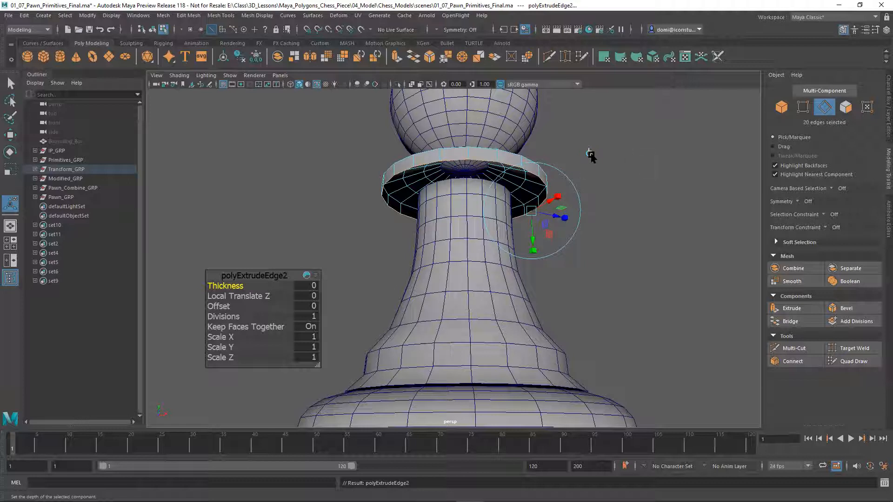
{"action": "key", "text": "t"}
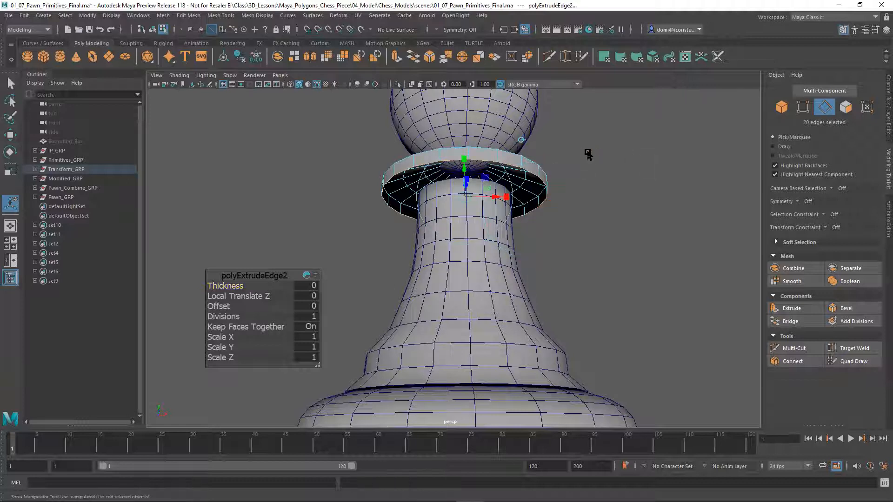
{"action": "mouse_move", "coordinate": [602, 188]}
{"action": "left_mouse_down", "text": "alt"}
{"action": "mouse_move", "coordinate": [600, 209]}
{"action": "mouse_move", "coordinate": [601, 193]}
{"action": "left_mouse_up", "text": "alt"}
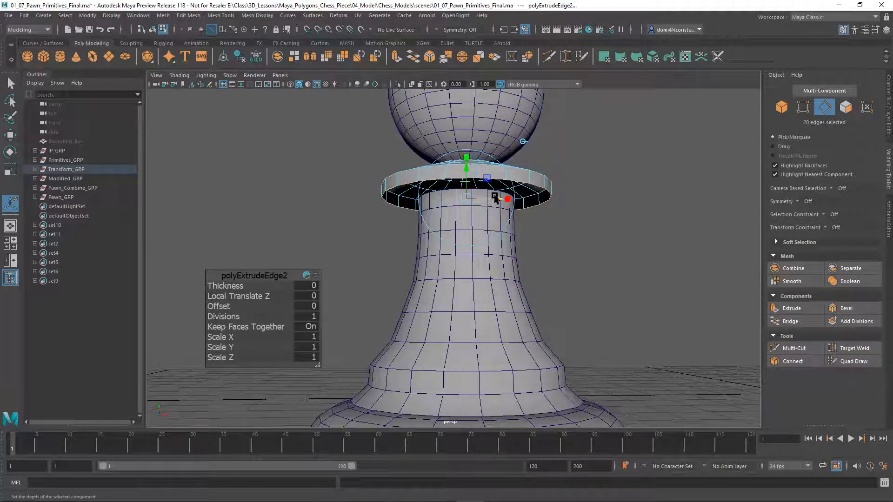
{"action": "mouse_move", "coordinate": [495, 200]}
{"action": "left_mouse_down"}
{"action": "mouse_move", "coordinate": [478, 199]}
{"action": "mouse_move", "coordinate": [500, 195]}
{"action": "mouse_move", "coordinate": [482, 210]}
{"action": "left_mouse_up"}
{"action": "key", "text": "ctrl+z"}
{"action": "left_click", "coordinate": [467, 158]}
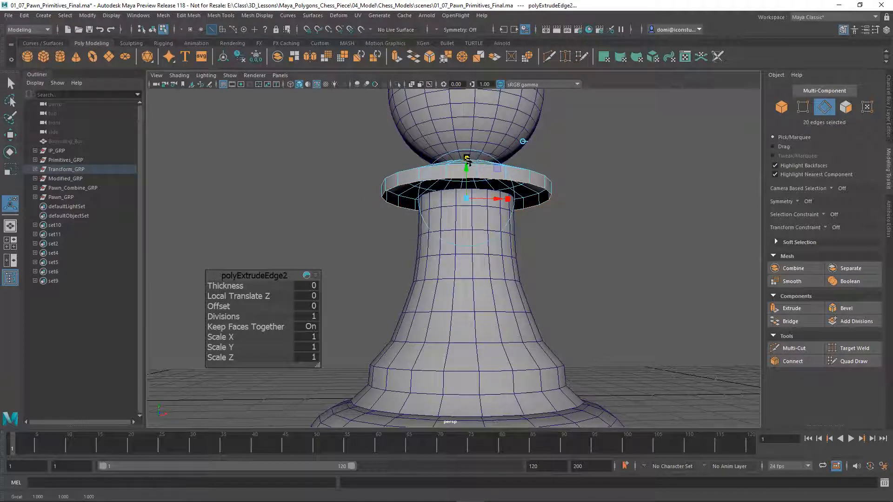
{"action": "left_click", "coordinate": [467, 199]}
{"action": "left_click_drag", "start_coordinate": [467, 199], "coordinate": [456, 199]}
From below, examine the gap between the collar underside's inner edge loop and the top of the body
{"action": "left_click_drag", "start_coordinate": [583, 232], "coordinate": [584, 202], "text": "alt"}
{"action": "right_click_drag", "start_coordinate": [584, 201], "coordinate": [688, 217], "text": "alt"}
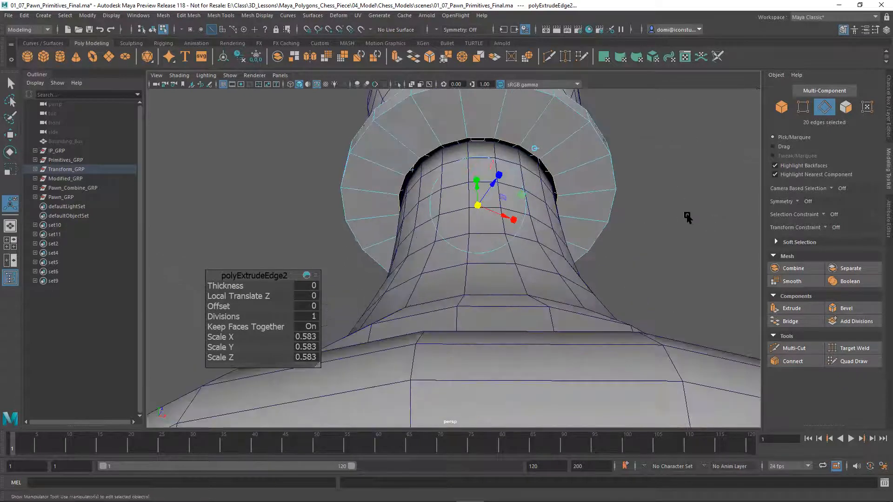
{"action": "left_click_drag", "start_coordinate": [644, 216], "coordinate": [647, 235], "text": "alt"}
{"action": "right_click_drag", "start_coordinate": [573, 219], "coordinate": [684, 255], "text": "alt"}
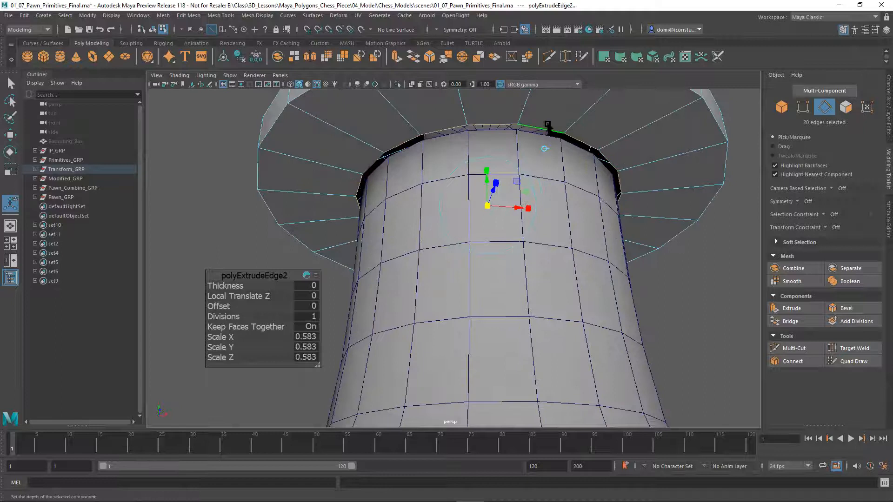
{"action": "left_click_drag", "start_coordinate": [558, 190], "coordinate": [604, 196], "text": "alt"}
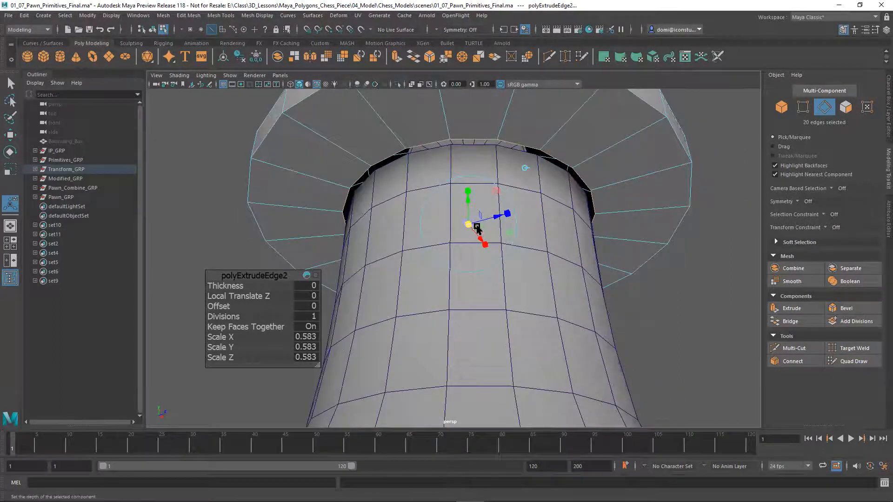
Adjust the extruded inner loop of the collar's underside to a uniform scale of 0.749 and finish the extrusion
{"action": "left_click_drag", "start_coordinate": [469, 225], "coordinate": [477, 224]}
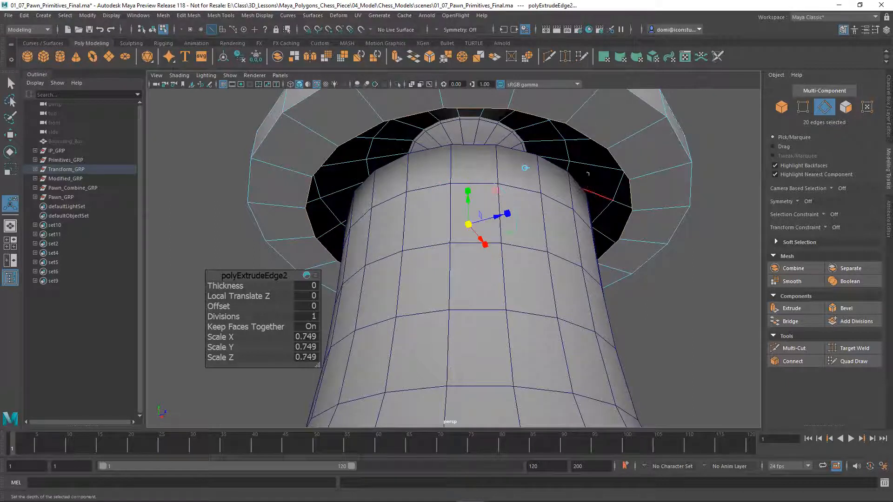
{"action": "left_click", "coordinate": [695, 274]}
{"action": "left_click_drag", "start_coordinate": [695, 273], "coordinate": [576, 277], "text": "alt"}
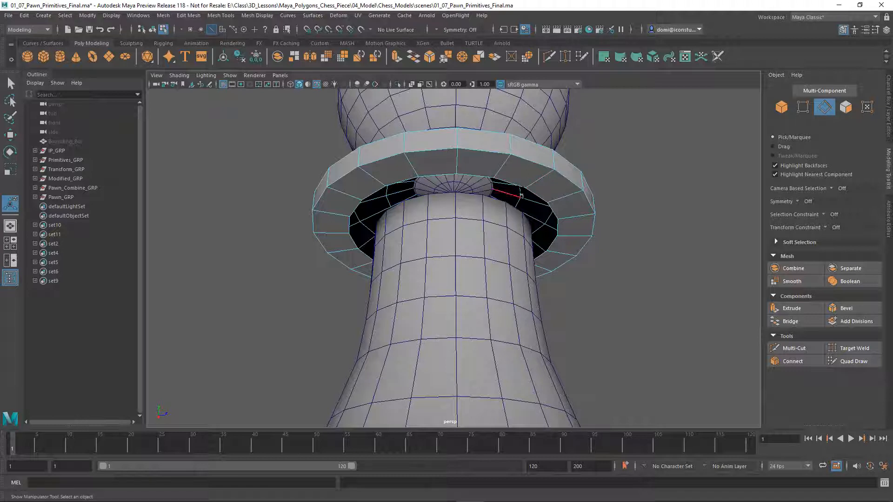
{"action": "left_click_drag", "start_coordinate": [592, 199], "coordinate": [599, 238], "text": "alt"}
{"action": "right_click_drag", "start_coordinate": [599, 238], "coordinate": [393, 247], "text": "alt"}
In the full-size front view, examine where the collar's cone tip overlaps the bottom of the spherical head against the reference image
{"action": "key", "text": "space"}
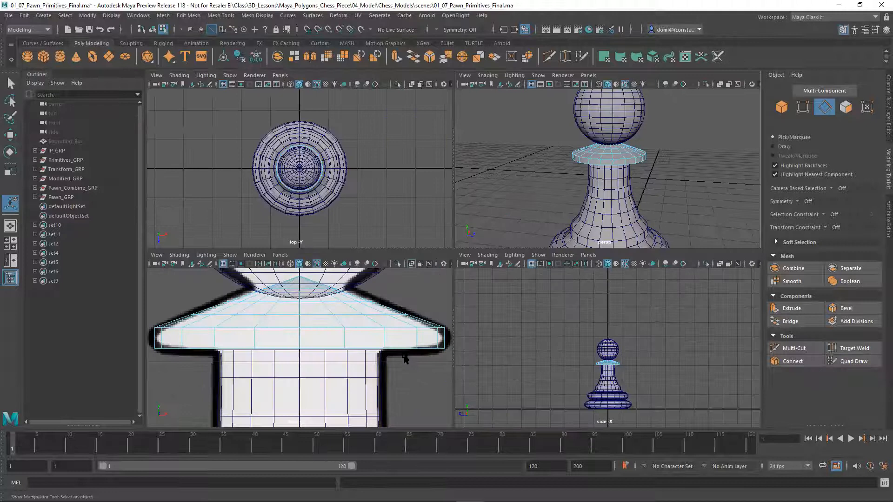
{"action": "key", "text": "space"}
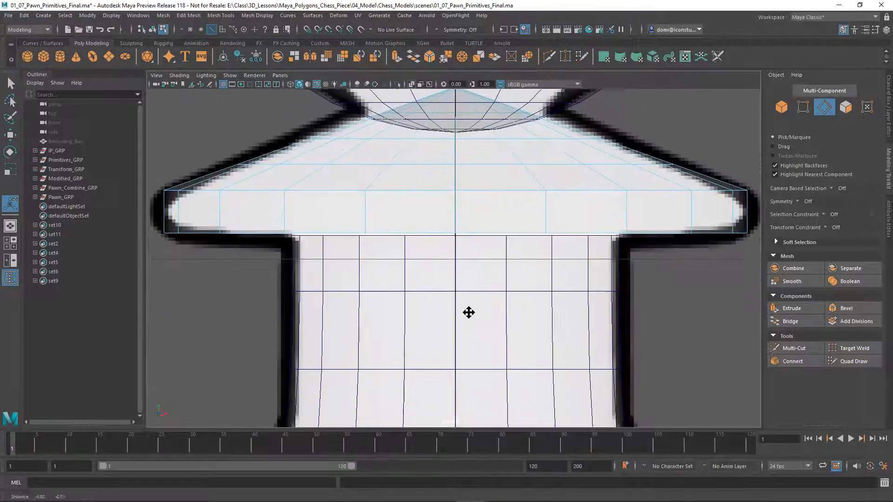
{"action": "scroll", "coordinate": [472, 280], "scroll_direction": "down", "scroll_amount": 5}
{"action": "scroll", "coordinate": [456, 281], "scroll_direction": "up", "scroll_amount": 3}
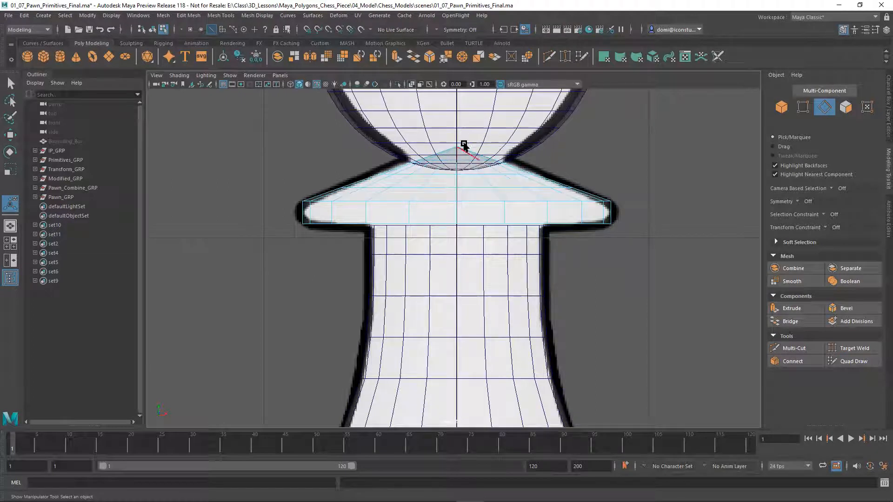
{"action": "middle_click_drag", "start_coordinate": [593, 136], "coordinate": [586, 244], "text": "alt"}
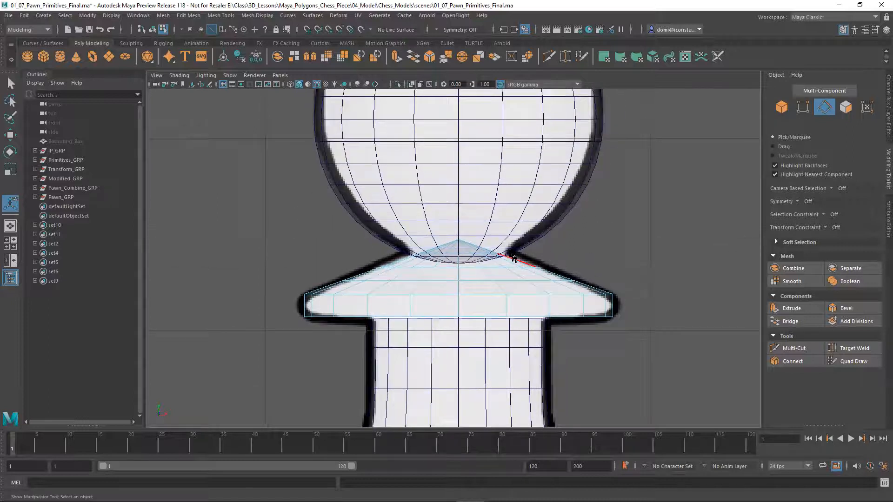
{"action": "right_click_drag", "start_coordinate": [513, 256], "coordinate": [683, 240], "text": "alt"}
{"action": "middle_click_drag", "start_coordinate": [683, 240], "coordinate": [675, 232], "text": "alt"}
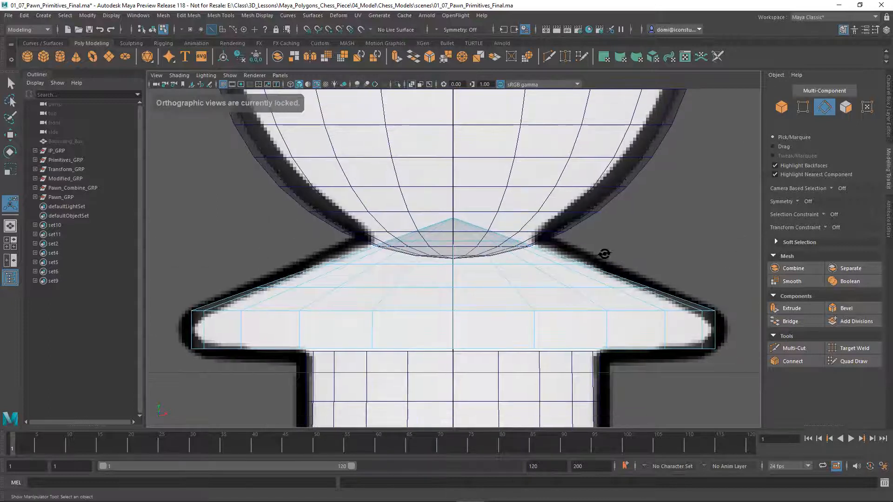
{"action": "right_click_drag", "start_coordinate": [604, 254], "coordinate": [688, 260], "text": "alt"}
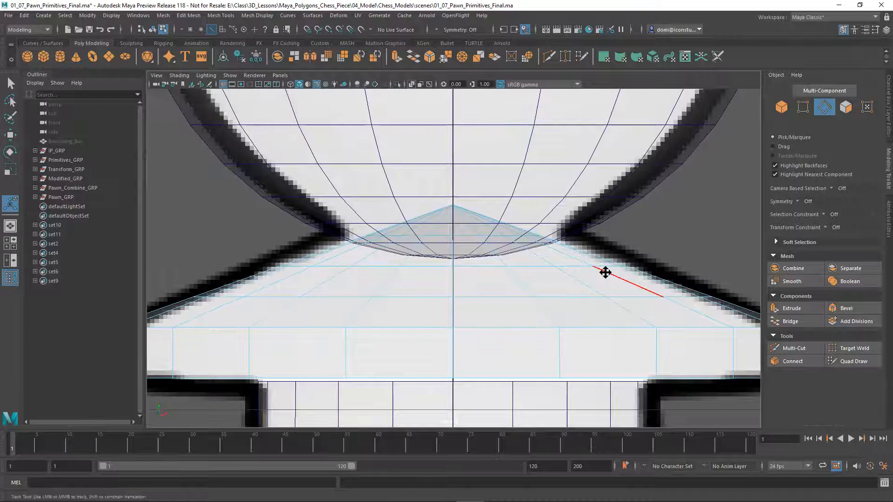
{"action": "middle_click_drag", "start_coordinate": [604, 271], "coordinate": [611, 281], "text": "alt"}
Delete the 20 faces forming the tip of the collar's cone inside the head
{"action": "left_click", "coordinate": [846, 107]}
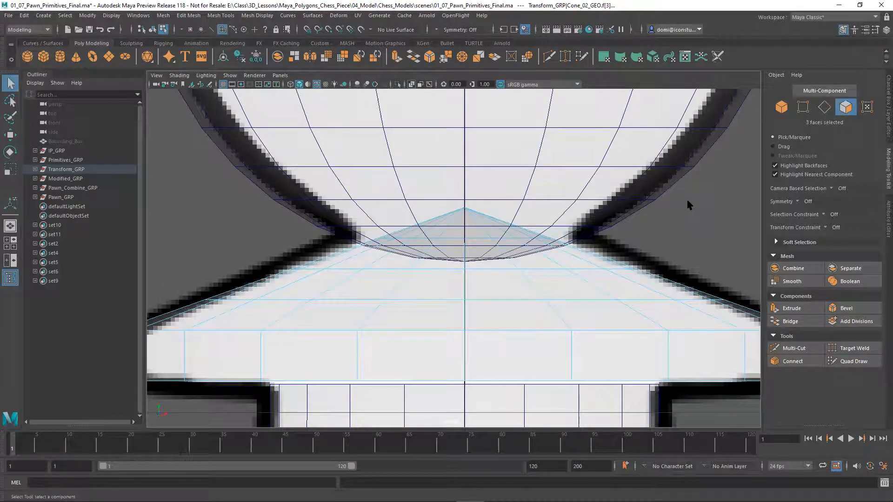
{"action": "scroll", "coordinate": [684, 202], "scroll_direction": "down", "scroll_amount": 4}
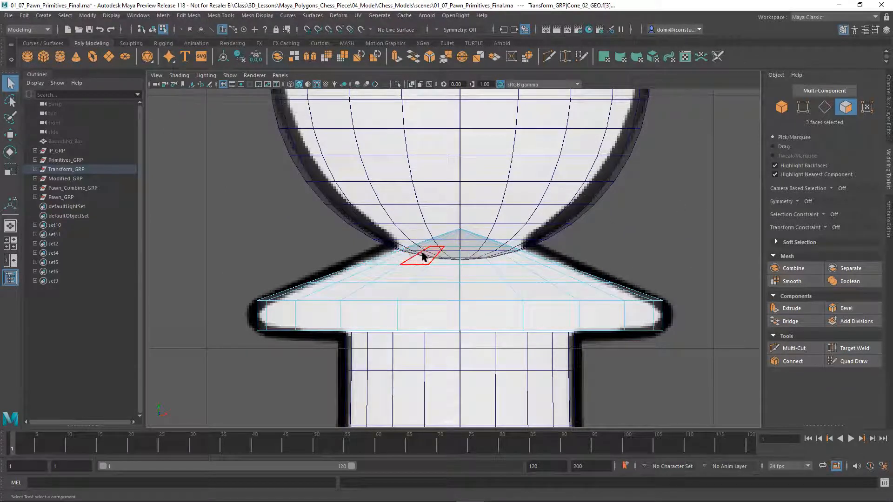
{"action": "left_click_drag", "start_coordinate": [353, 217], "coordinate": [580, 255]}
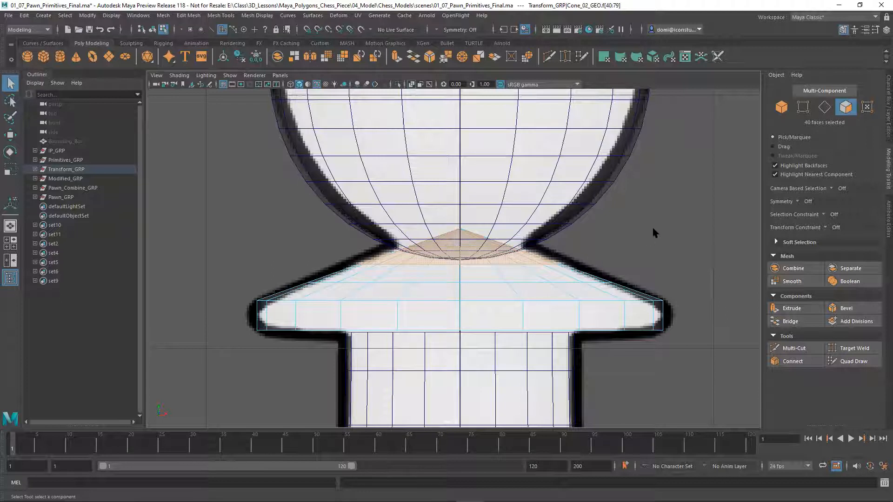
{"action": "key", "text": "Delete"}
{"action": "double_click", "coordinate": [503, 242]}
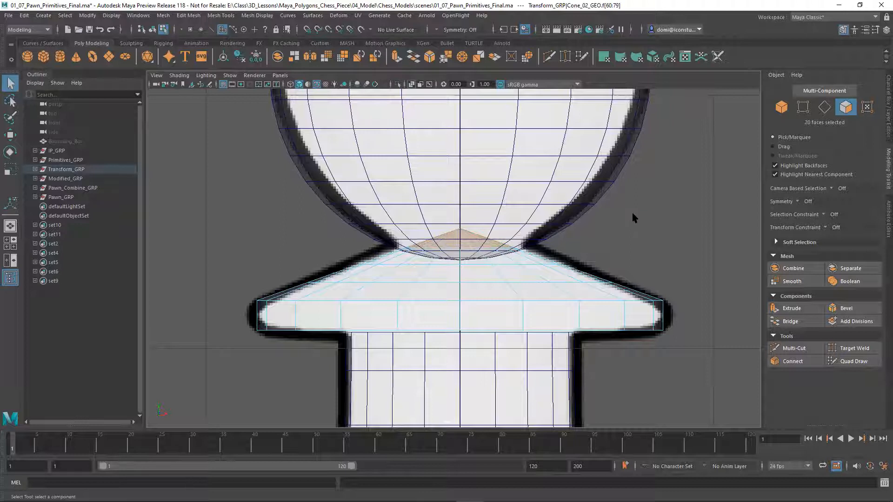
{"action": "key", "text": "Delete"}
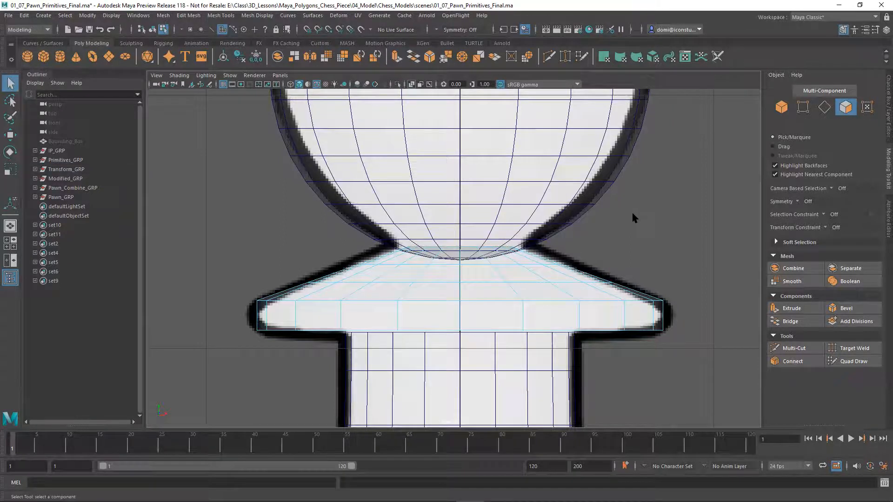
Try to scale the collar's open top edge loop uniformly outward by about 1.304 where it meets the head
{"action": "left_click", "coordinate": [824, 107]}
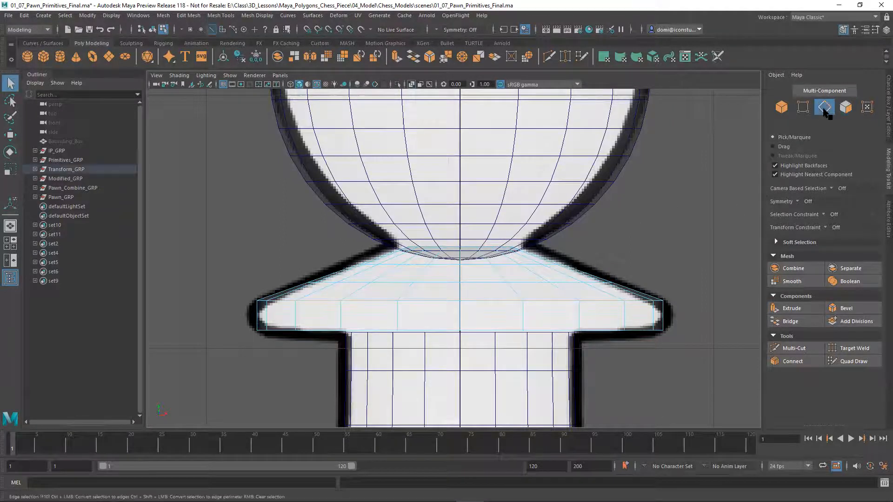
{"action": "double_click", "coordinate": [469, 250]}
{"action": "middle_click_drag", "start_coordinate": [592, 232], "coordinate": [577, 253], "text": "alt"}
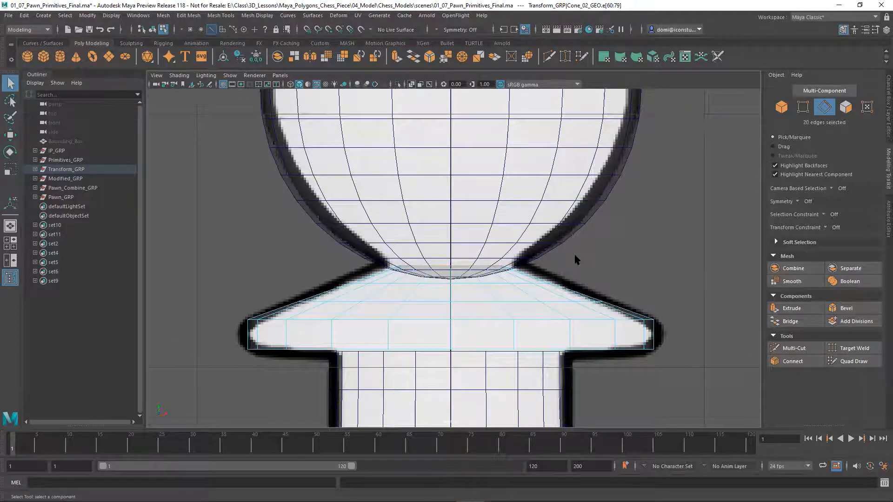
{"action": "right_click_drag", "start_coordinate": [577, 260], "coordinate": [634, 263], "text": "alt"}
{"action": "middle_click_drag", "start_coordinate": [633, 263], "coordinate": [632, 261], "text": "alt"}
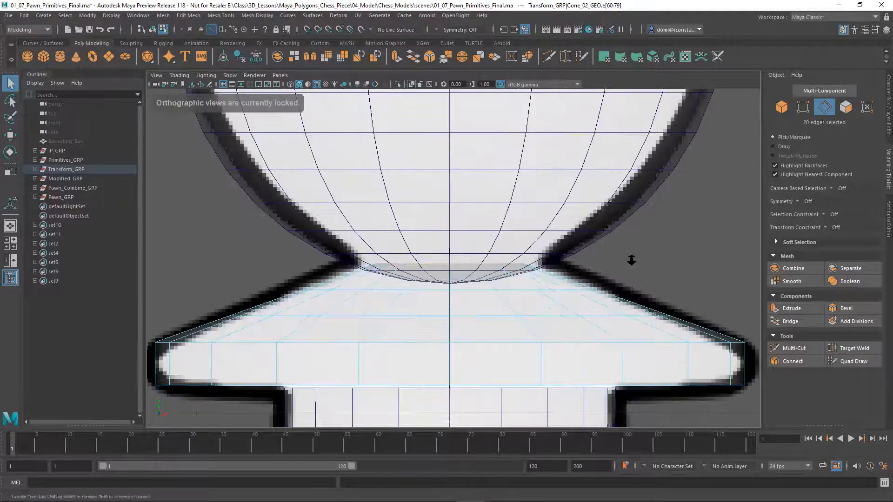
{"action": "right_click_drag", "start_coordinate": [631, 261], "coordinate": [680, 262], "text": "alt"}
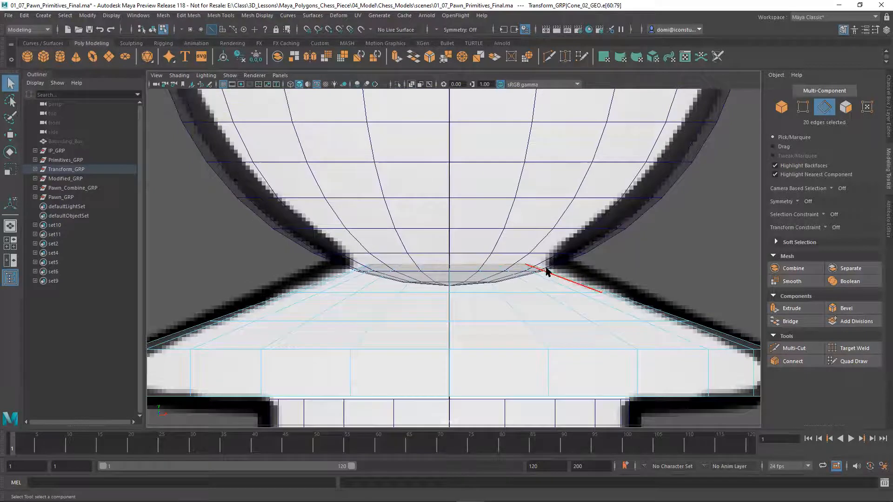
{"action": "left_click", "coordinate": [10, 168]}
{"action": "left_click_drag", "start_coordinate": [449, 267], "coordinate": [484, 261]}
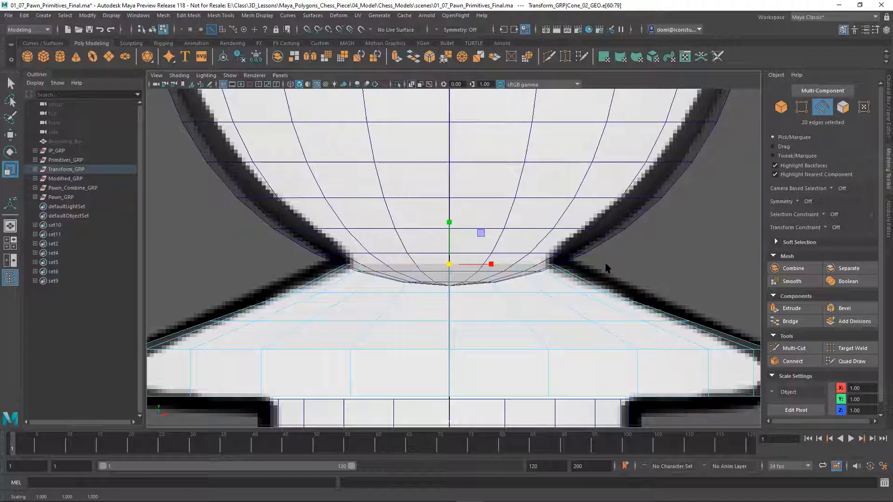
{"action": "key", "text": "ctrl+z"}
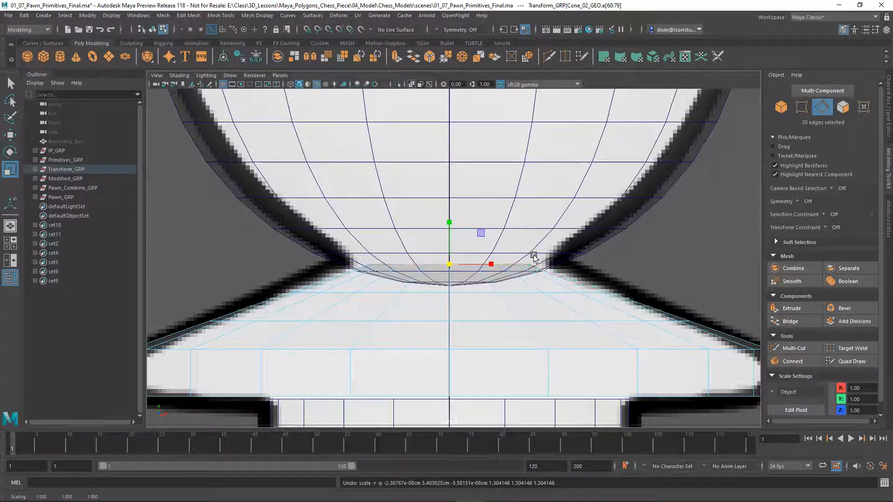
{"action": "left_click", "coordinate": [675, 248]}
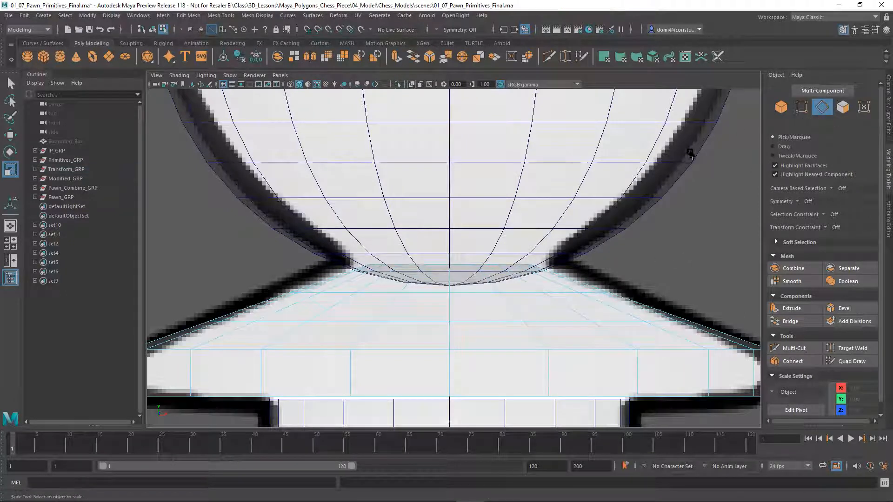
Delete the lowest three rows of faces on the spherical head, 60 faces in all, where it overlaps the collar
{"action": "left_click", "coordinate": [550, 204]}
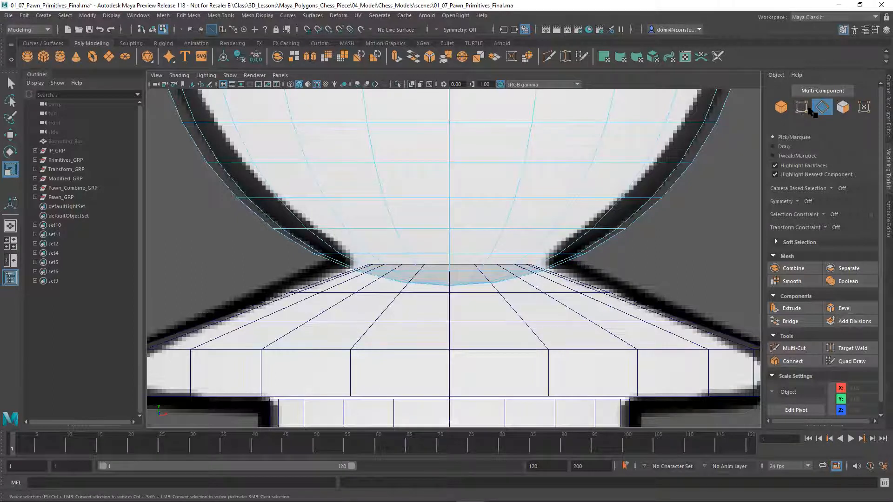
{"action": "left_click", "coordinate": [843, 109]}
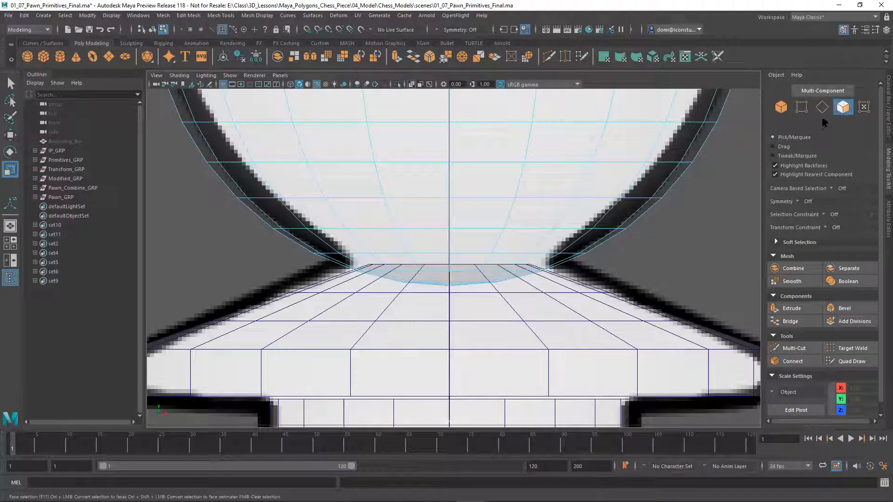
{"action": "left_click_drag", "start_coordinate": [311, 267], "coordinate": [589, 292]}
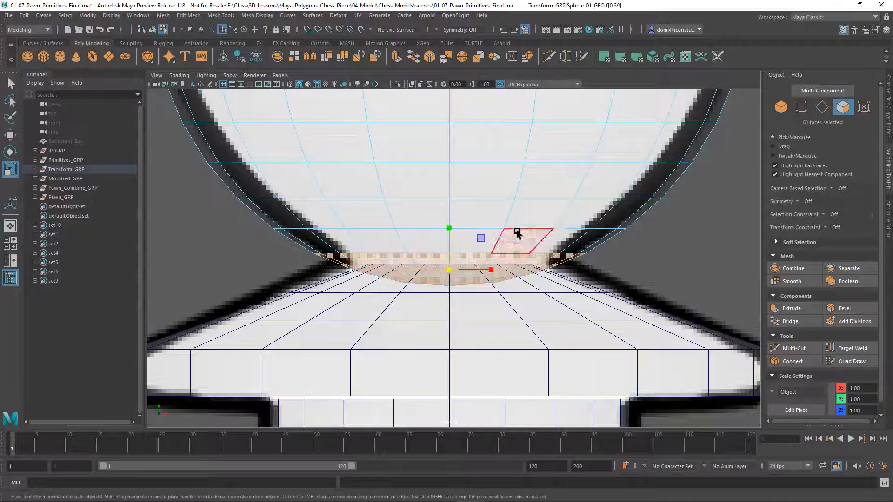
{"action": "key", "text": "q"}
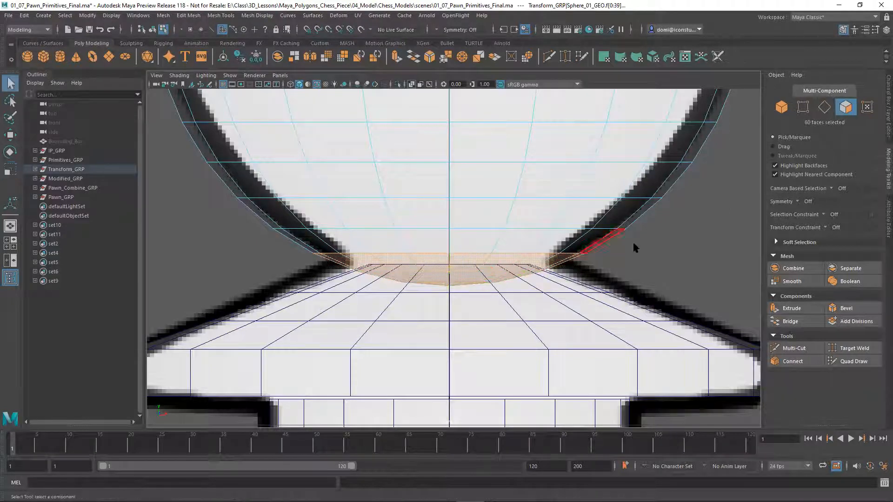
{"action": "key", "text": "Delete"}
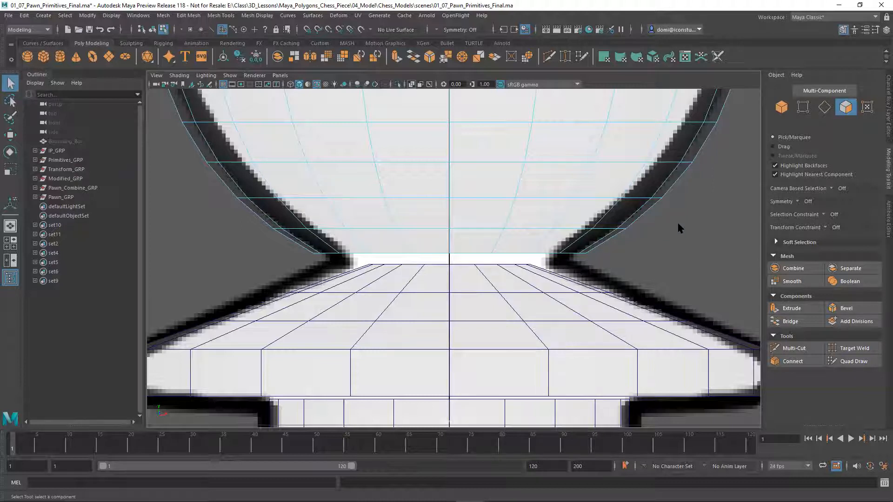
Return to the full-size perspective view and examine the pawn's body, its base rings and the complete assembled shape
{"action": "key", "text": "space"}
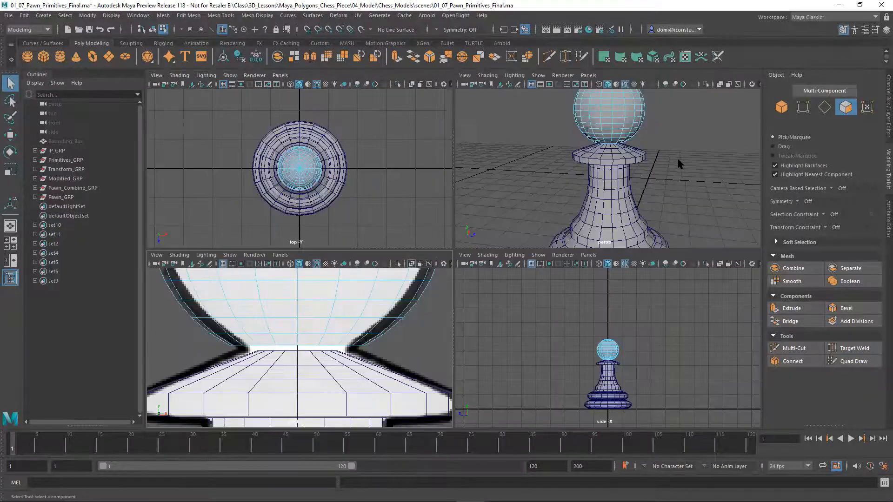
{"action": "mouse_move", "coordinate": [689, 168]}
{"action": "left_mouse_down", "text": "alt"}
{"action": "mouse_move", "coordinate": [687, 146]}
{"action": "mouse_move", "coordinate": [692, 158]}
{"action": "left_mouse_up", "text": "alt"}
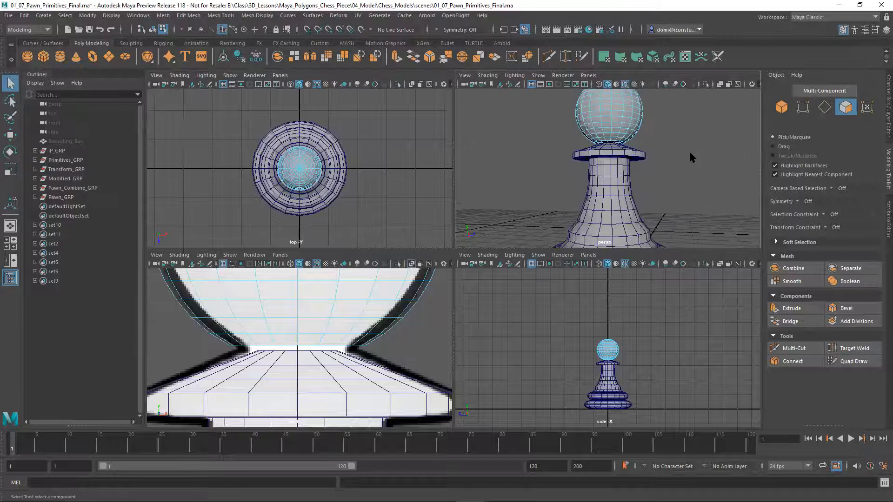
{"action": "key", "text": "space"}
{"action": "middle_click_drag", "start_coordinate": [651, 276], "coordinate": [648, 201], "text": "alt"}
{"action": "left_click_drag", "start_coordinate": [647, 201], "coordinate": [655, 224], "text": "alt"}
{"action": "middle_click_drag", "start_coordinate": [624, 248], "coordinate": [638, 186], "text": "alt"}
{"action": "right_click_drag", "start_coordinate": [566, 221], "coordinate": [716, 215], "text": "alt"}
{"action": "left_click_drag", "start_coordinate": [681, 272], "coordinate": [672, 239], "text": "alt"}
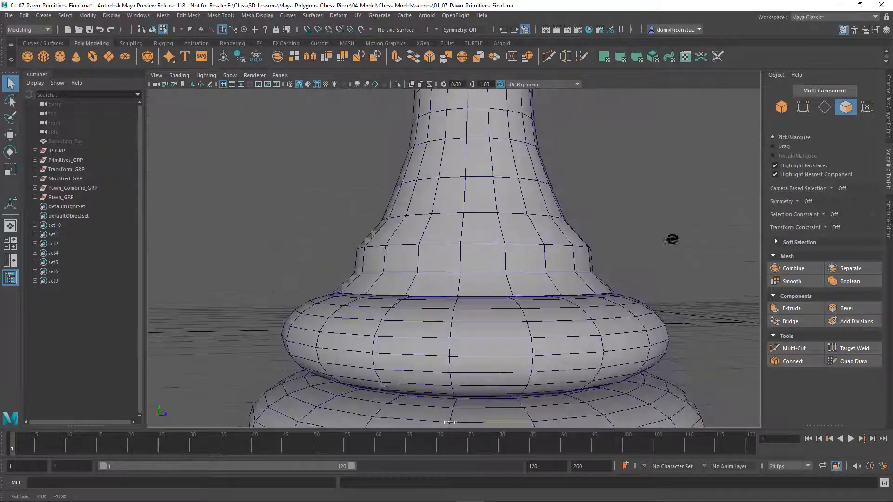
{"action": "left_click_drag", "start_coordinate": [494, 306], "coordinate": [510, 335], "text": "alt"}
{"action": "right_click_drag", "start_coordinate": [510, 335], "coordinate": [267, 309], "text": "alt"}
{"action": "left_click_drag", "start_coordinate": [267, 309], "coordinate": [367, 291], "text": "alt"}
{"action": "right_click_drag", "start_coordinate": [366, 291], "coordinate": [486, 290], "text": "alt"}
{"action": "left_click_drag", "start_coordinate": [485, 287], "coordinate": [467, 276], "text": "alt"}
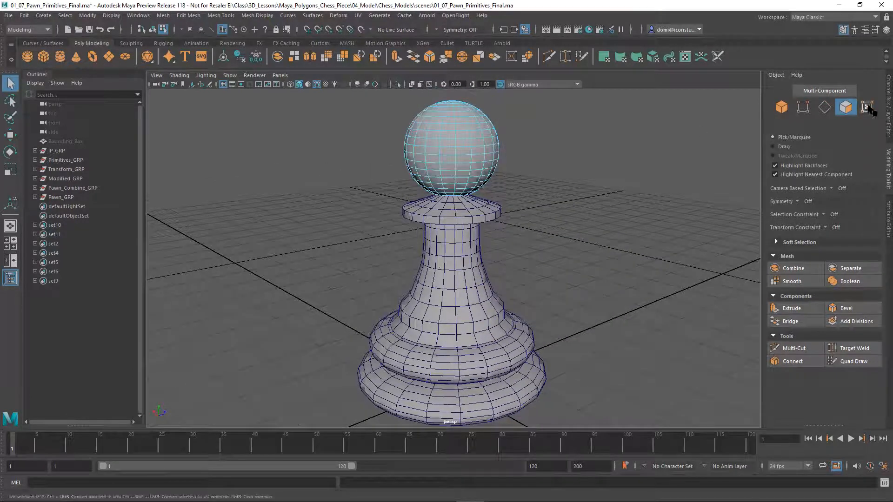
Set the Transform_LYR display layer to Reference and hide it
{"action": "left_click", "coordinate": [887, 107]}
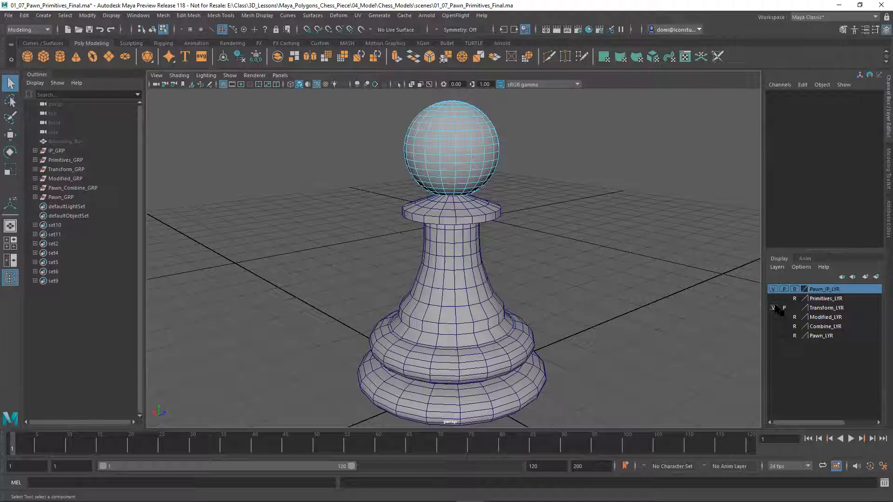
{"action": "left_click", "coordinate": [794, 308]}
{"action": "left_click", "coordinate": [794, 308]}
{"action": "left_click", "coordinate": [773, 307]}
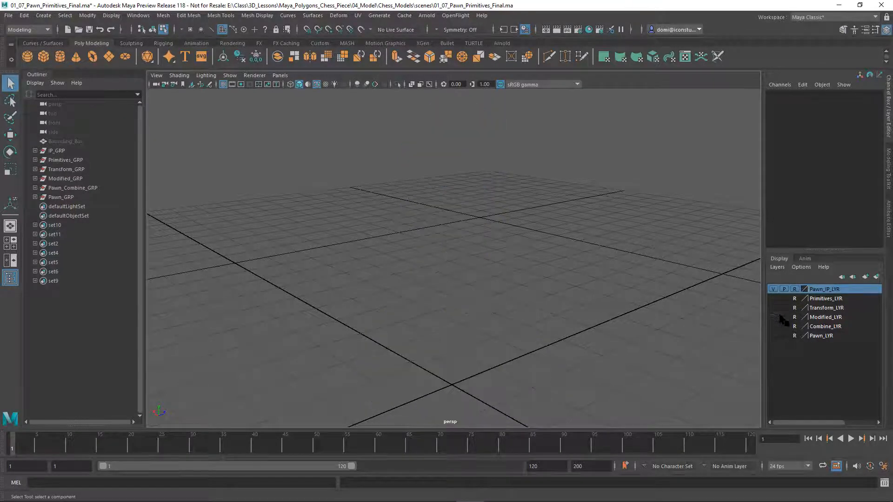
Show the Modified_LYR display layer, make its geometry selectable, and frame the whole modified pawn
{"action": "left_click", "coordinate": [773, 317]}
{"action": "left_click_drag", "start_coordinate": [588, 273], "coordinate": [617, 279], "text": "alt"}
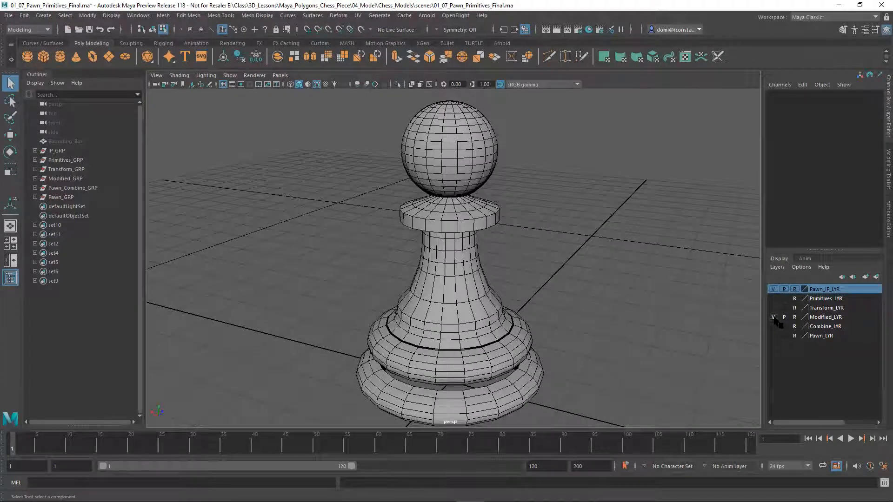
{"action": "right_click_drag", "start_coordinate": [675, 296], "coordinate": [611, 294], "text": "alt"}
Show the Modeling Toolkit and examine how the pawn's separate head, collar, body and base rings meet
{"action": "left_click", "coordinate": [474, 182]}
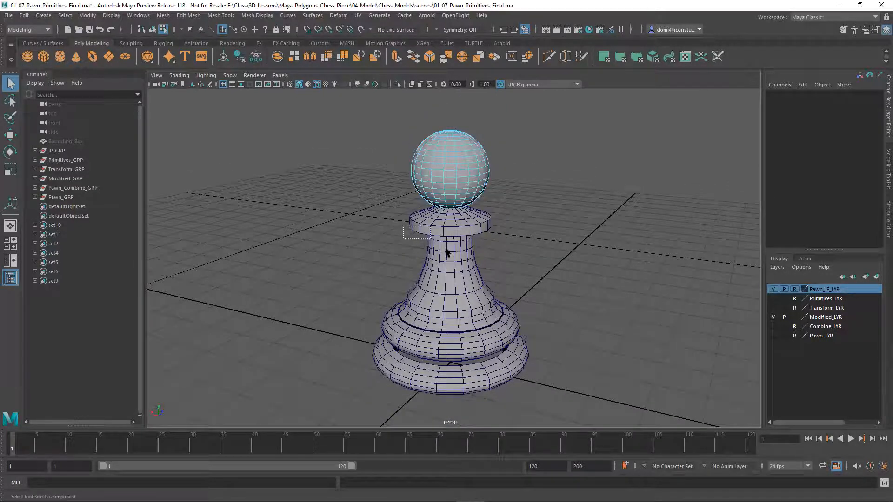
{"action": "left_click_drag", "start_coordinate": [445, 252], "coordinate": [447, 254]}
{"action": "left_click_drag", "start_coordinate": [576, 232], "coordinate": [564, 243], "text": "alt"}
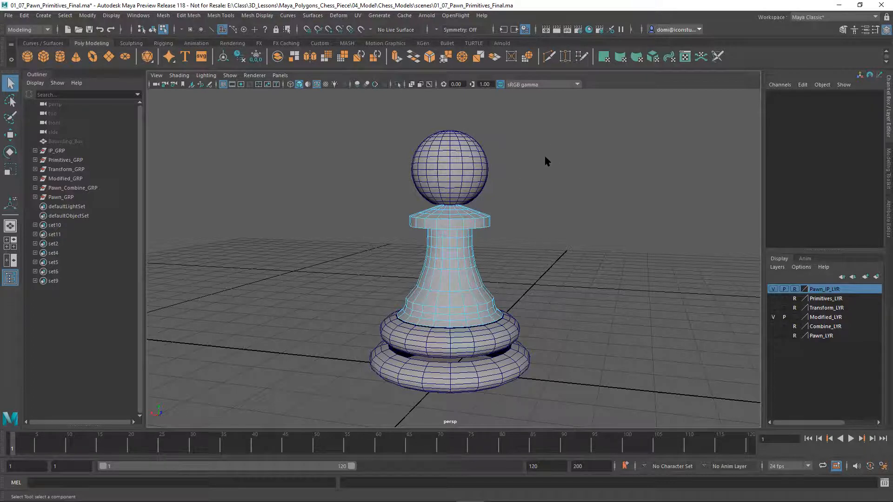
{"action": "mouse_move", "coordinate": [546, 209]}
{"action": "left_mouse_down", "text": "alt"}
{"action": "mouse_move", "coordinate": [556, 199]}
{"action": "mouse_move", "coordinate": [554, 206]}
{"action": "left_mouse_up", "text": "alt"}
{"action": "middle_click_drag", "start_coordinate": [480, 253], "coordinate": [484, 223], "text": "alt"}
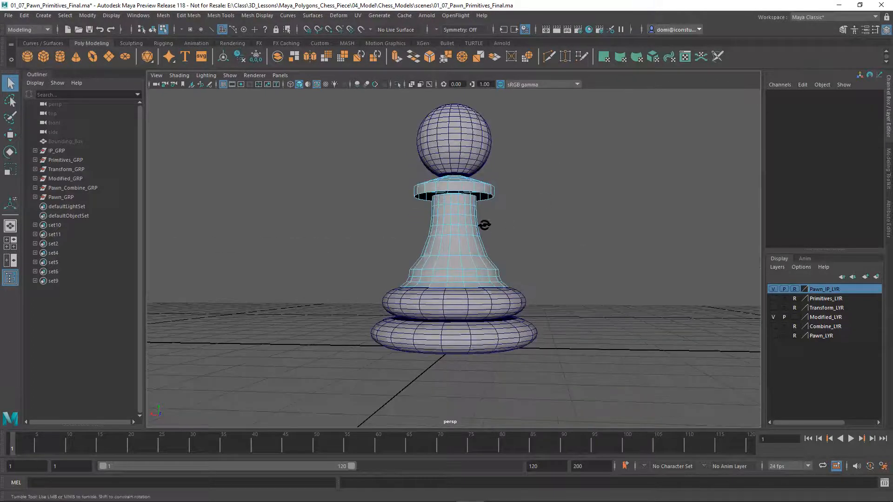
{"action": "left_click", "coordinate": [887, 168]}
{"action": "left_click_drag", "start_coordinate": [683, 229], "coordinate": [654, 240], "text": "alt"}
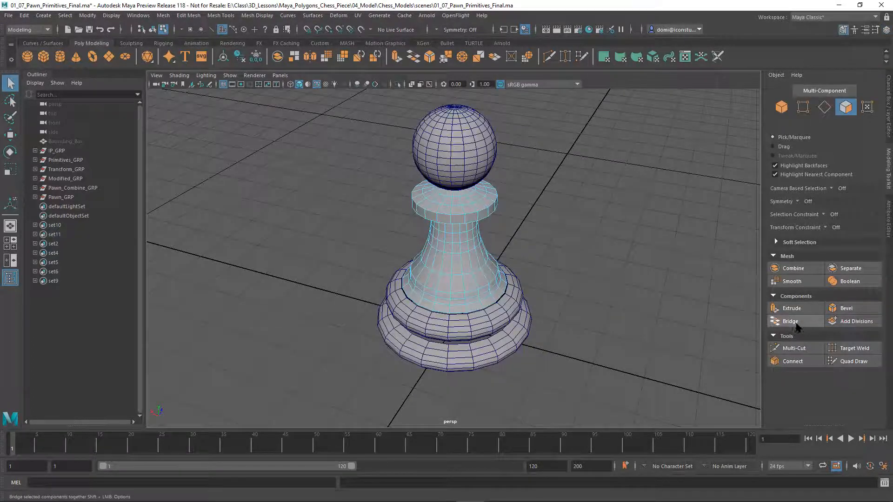
{"action": "left_click_drag", "start_coordinate": [560, 209], "coordinate": [589, 224], "text": "alt"}
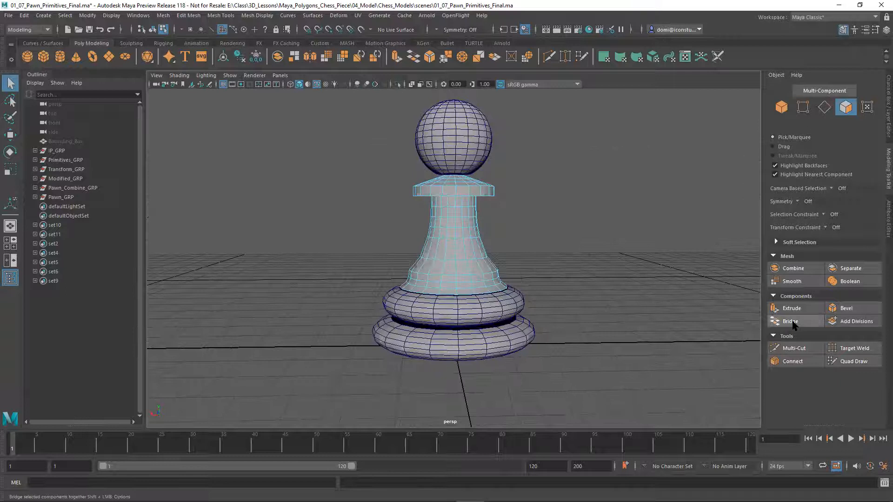
{"action": "left_click", "coordinate": [808, 326]}
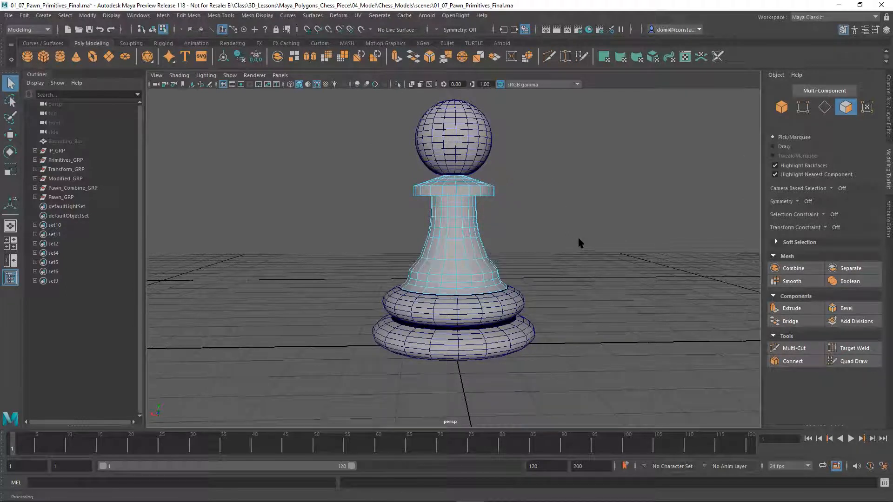
Switch to object selection and select the collar, conical body and two base rings individually to check they are separate meshes
{"action": "key", "text": "F8"}
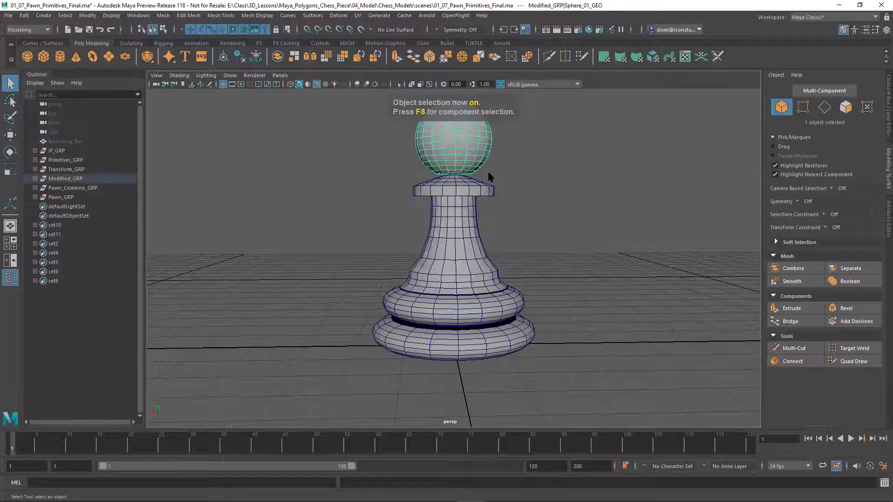
{"action": "left_click", "coordinate": [481, 192]}
{"action": "left_click", "coordinate": [481, 274]}
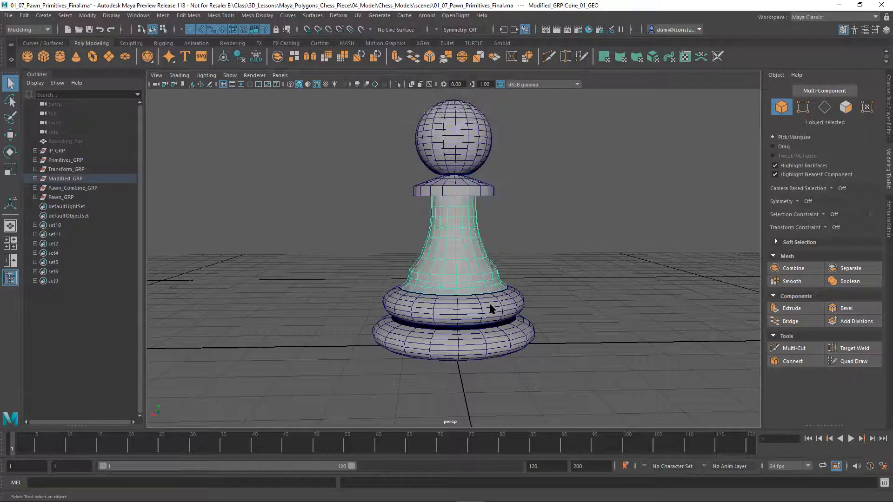
{"action": "left_click", "coordinate": [489, 306]}
{"action": "left_click", "coordinate": [498, 342]}
{"action": "left_click", "coordinate": [499, 300]}
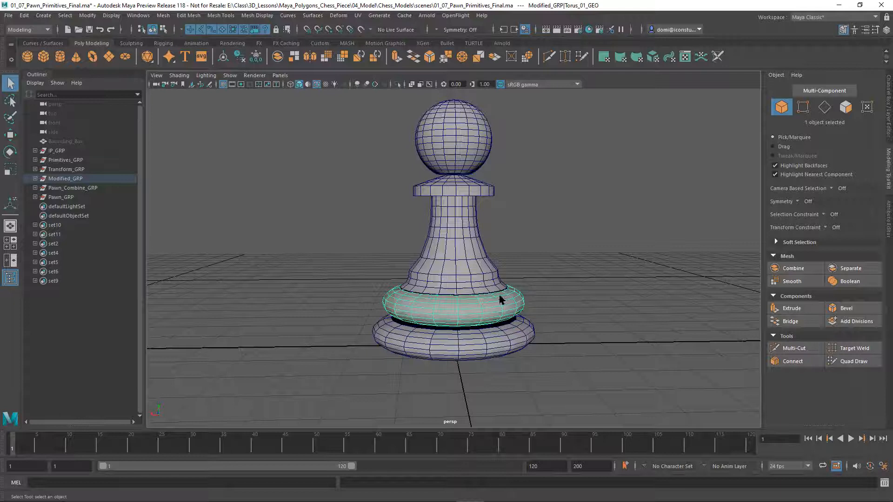
{"action": "left_click", "coordinate": [471, 273]}
Examine the gaps between the pawn's parts, from the open underside up to the collar and head
{"action": "left_click_drag", "start_coordinate": [544, 233], "coordinate": [566, 179], "text": "alt"}
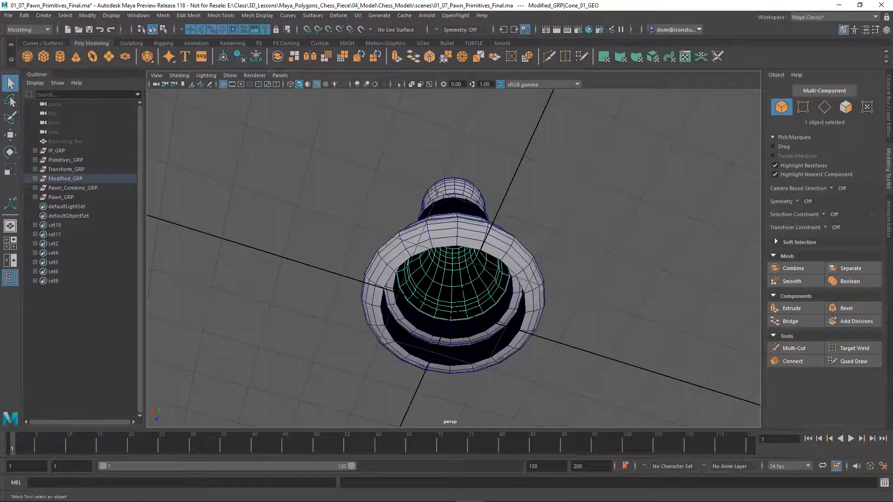
{"action": "left_click_drag", "start_coordinate": [543, 225], "coordinate": [538, 285], "text": "alt"}
{"action": "middle_click_drag", "start_coordinate": [534, 257], "coordinate": [531, 227], "text": "alt"}
{"action": "right_click_drag", "start_coordinate": [511, 251], "coordinate": [677, 242], "text": "alt"}
{"action": "left_click_drag", "start_coordinate": [680, 250], "coordinate": [664, 258], "text": "alt"}
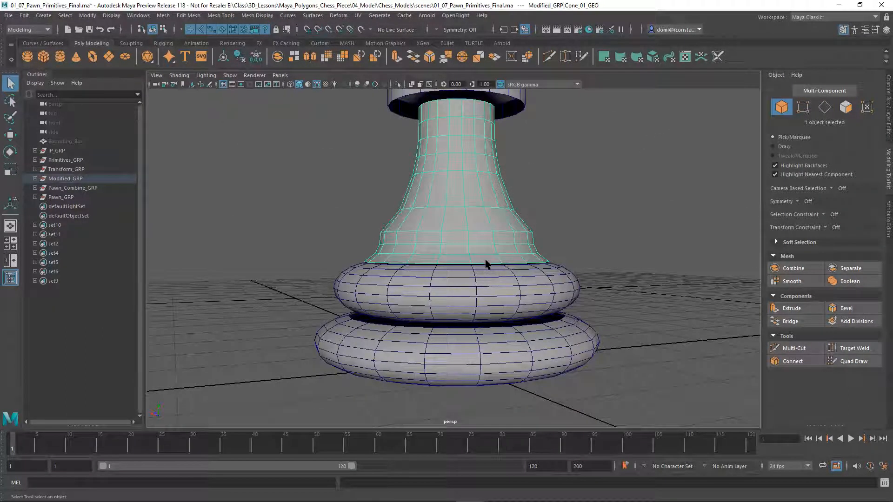
{"action": "left_click_drag", "start_coordinate": [481, 150], "coordinate": [539, 213], "text": "alt"}
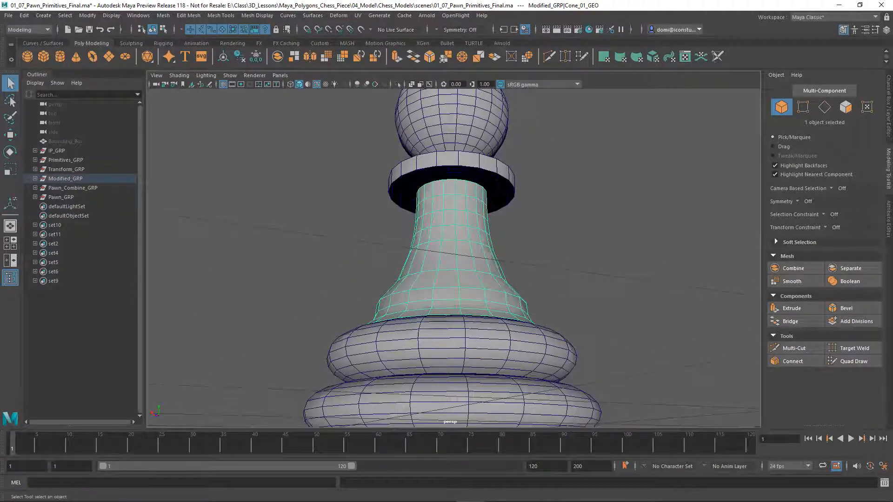
{"action": "left_click_drag", "start_coordinate": [459, 195], "coordinate": [580, 273], "text": "alt"}
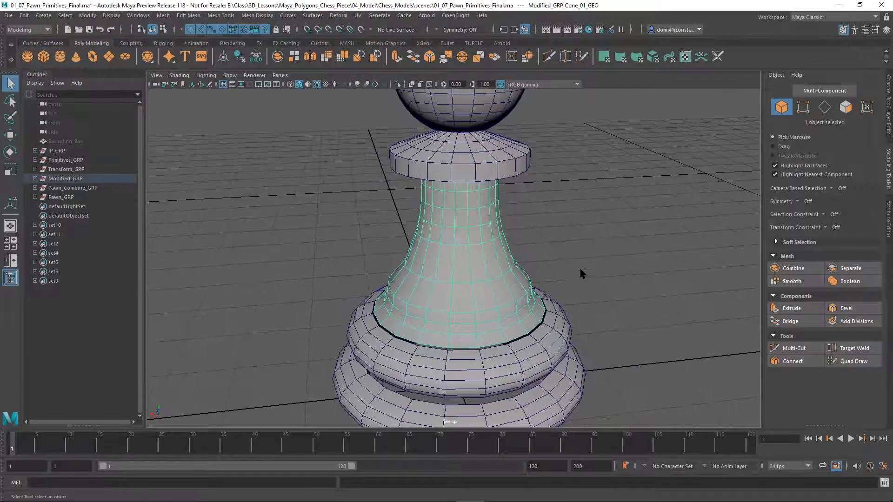
{"action": "right_click_drag", "start_coordinate": [598, 221], "coordinate": [378, 219], "text": "alt"}
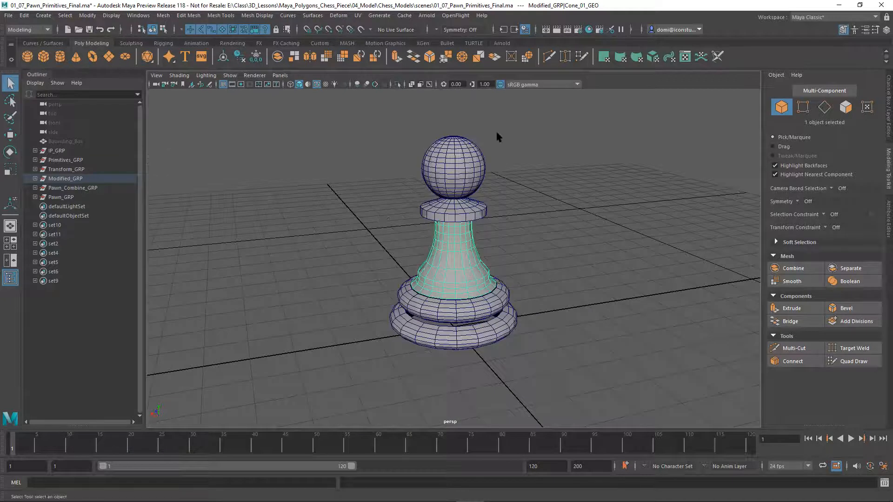
Combine the five modified pawn parts into a single polygon mesh
{"action": "left_click", "coordinate": [499, 182]}
{"action": "left_click_drag", "start_coordinate": [363, 134], "coordinate": [547, 360]}
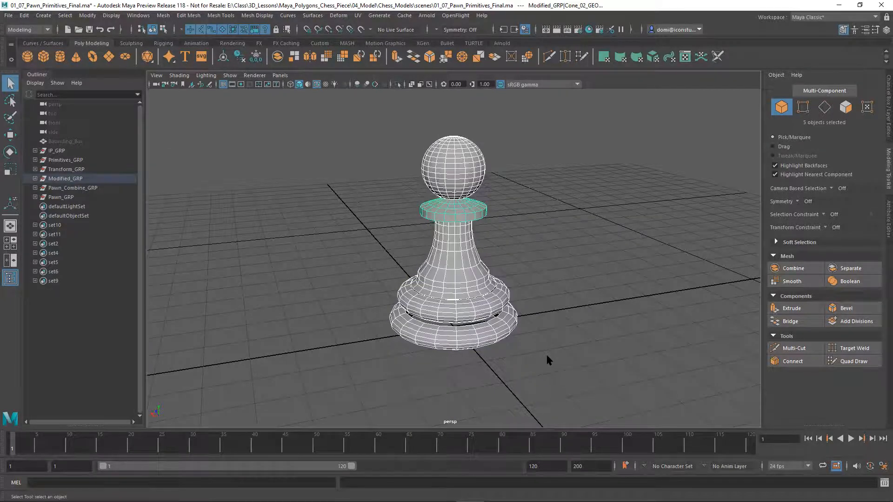
{"action": "left_click", "coordinate": [800, 270]}
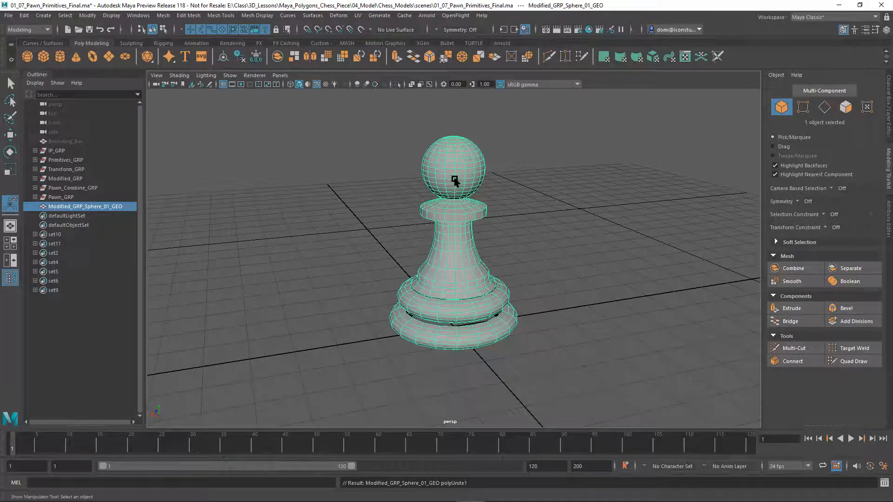
Bridge the body's bottom border edge loop to the upper base ring's inner edge loop, with 0 divisions
{"action": "left_click_drag", "start_coordinate": [525, 251], "coordinate": [525, 271], "text": "alt"}
{"action": "right_click_drag", "start_coordinate": [510, 312], "coordinate": [597, 220], "text": "alt"}
{"action": "right_click_drag", "start_coordinate": [402, 272], "coordinate": [527, 299], "text": "alt"}
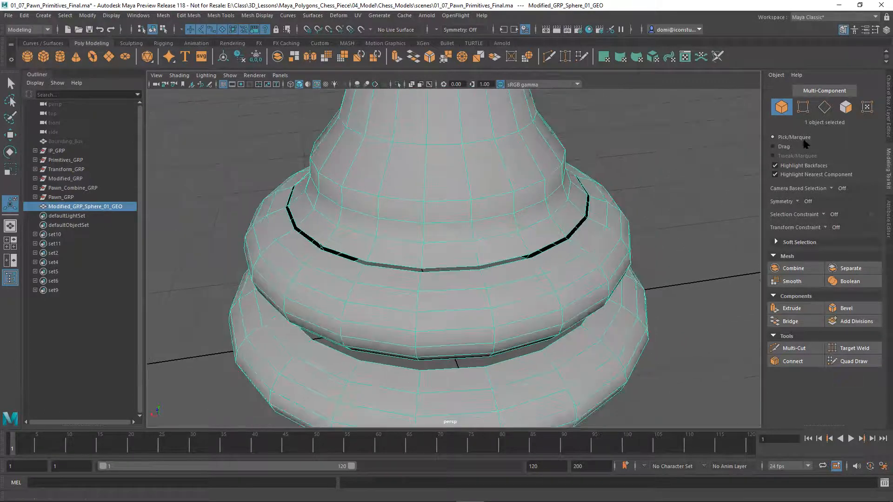
{"action": "left_click", "coordinate": [823, 108]}
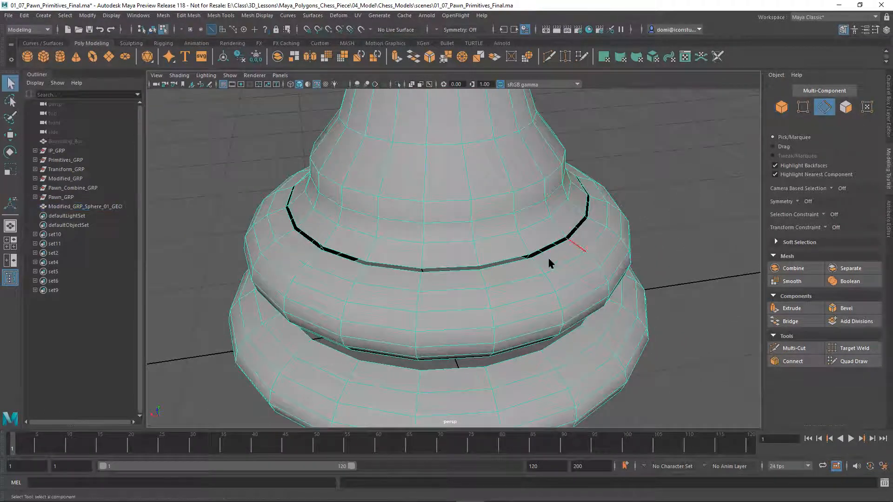
{"action": "right_click_drag", "start_coordinate": [454, 273], "coordinate": [484, 251], "text": "alt"}
{"action": "double_click", "coordinate": [473, 273]}
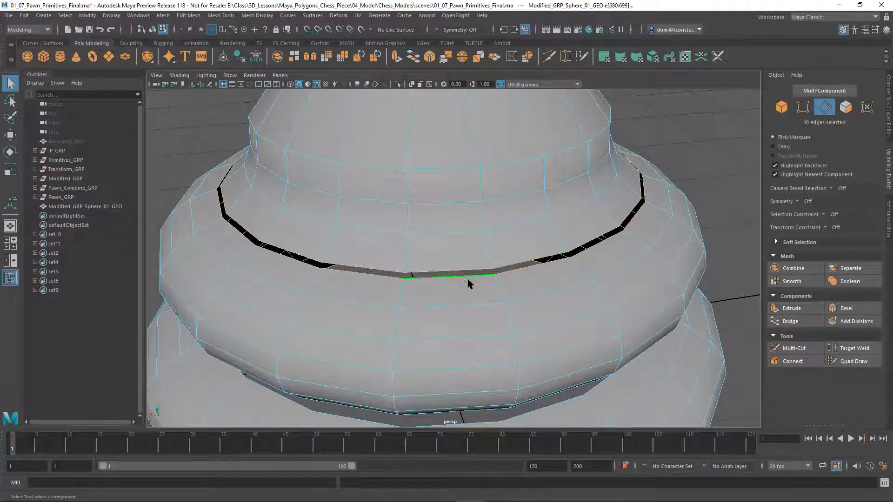
{"action": "left_click", "coordinate": [792, 322]}
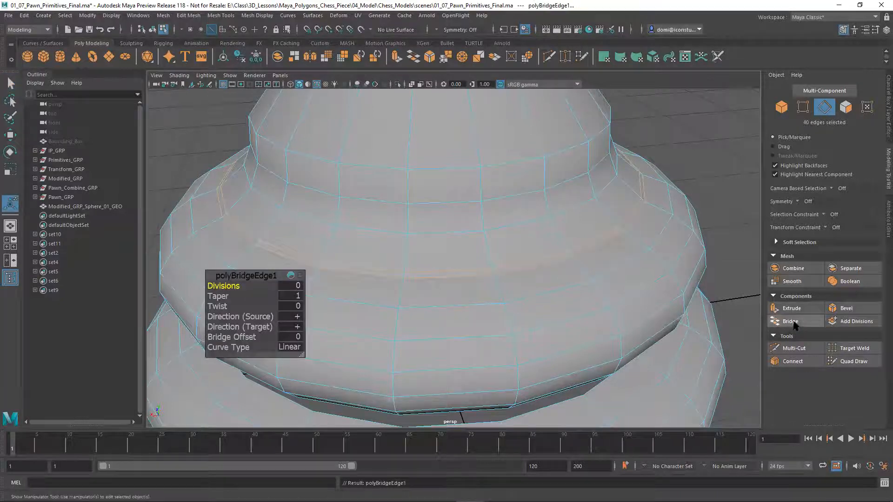
{"action": "left_click", "coordinate": [681, 141]}
Bridge the upper base ring's lower border edge loop to the lower base ring's upper border edge loop
{"action": "right_click_drag", "start_coordinate": [680, 178], "coordinate": [456, 194], "text": "alt"}
{"action": "left_click_drag", "start_coordinate": [472, 214], "coordinate": [486, 190], "text": "alt"}
{"action": "middle_click_drag", "start_coordinate": [490, 199], "coordinate": [493, 154], "text": "alt"}
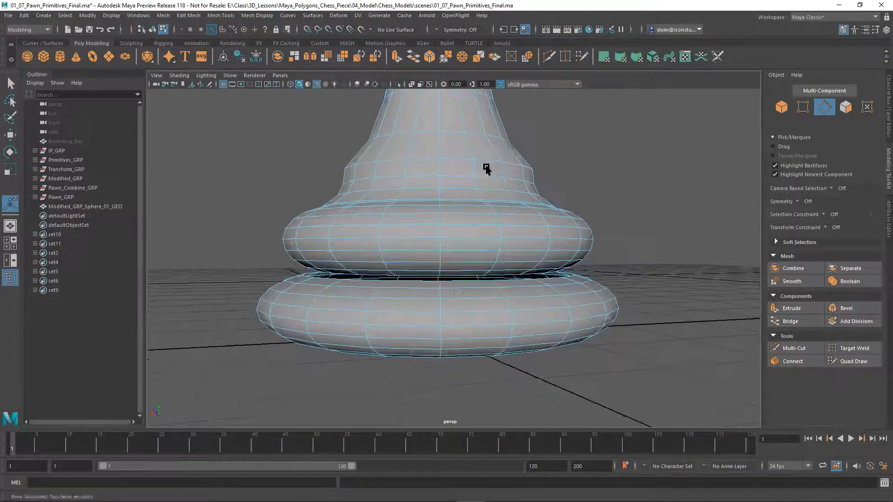
{"action": "left_click_drag", "start_coordinate": [486, 167], "coordinate": [478, 179], "text": "alt"}
{"action": "right_click_drag", "start_coordinate": [478, 179], "coordinate": [660, 190], "text": "alt"}
{"action": "left_click_drag", "start_coordinate": [660, 193], "coordinate": [633, 215], "text": "alt"}
{"action": "right_click_drag", "start_coordinate": [634, 216], "coordinate": [701, 184], "text": "alt"}
{"action": "left_click_drag", "start_coordinate": [701, 185], "coordinate": [748, 197], "text": "alt"}
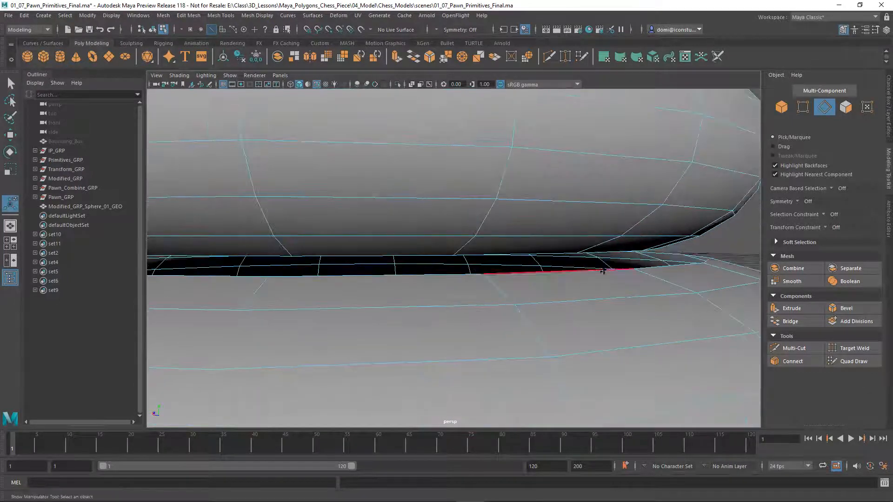
{"action": "left_click_drag", "start_coordinate": [556, 237], "coordinate": [534, 237], "text": "alt"}
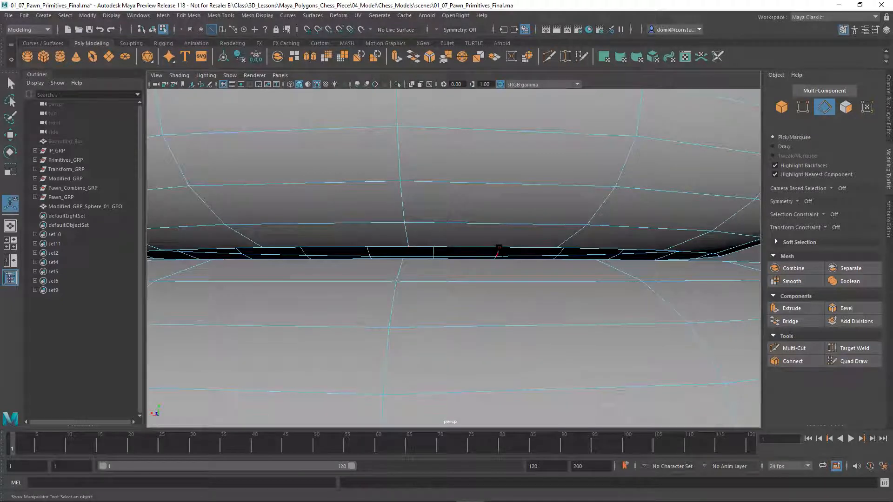
{"action": "double_click", "coordinate": [499, 247]}
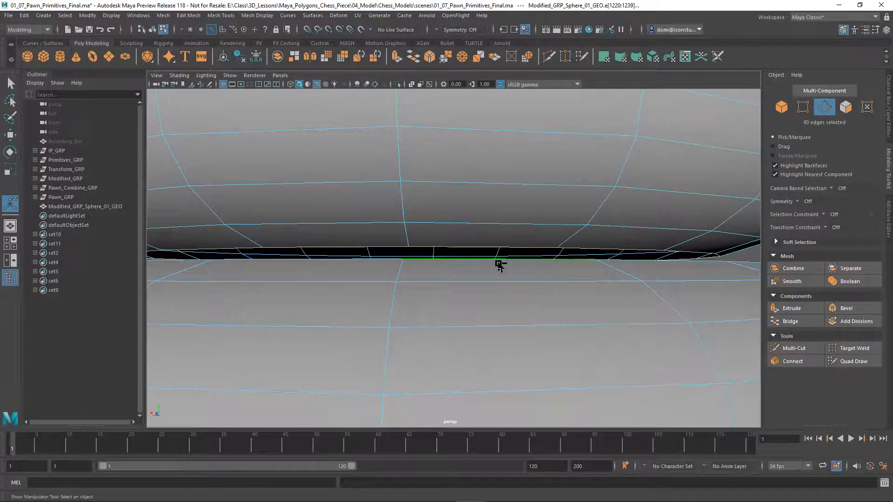
{"action": "right_click_drag", "start_coordinate": [559, 280], "coordinate": [297, 281], "text": "alt"}
{"action": "left_click_drag", "start_coordinate": [296, 281], "coordinate": [323, 285], "text": "alt"}
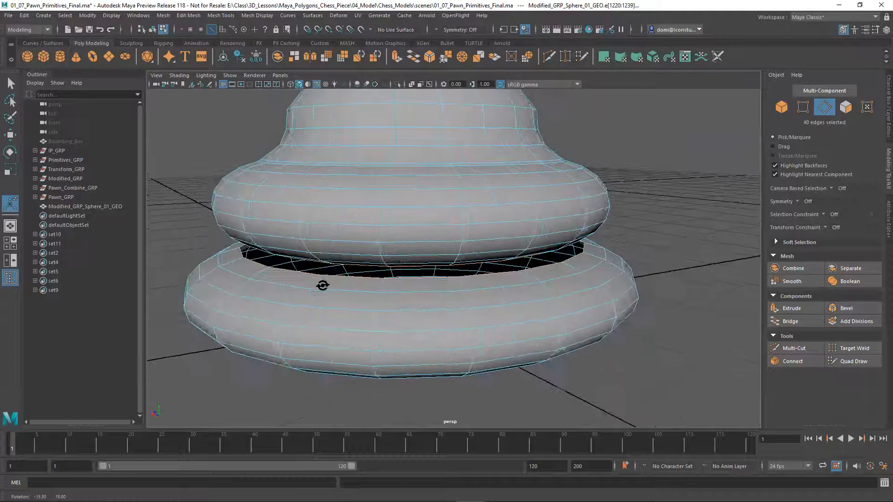
{"action": "left_click", "coordinate": [795, 322]}
Bridge the body's top border edge loop to the collar's lower outer edge loop, closing the collar's underside
{"action": "left_click_drag", "start_coordinate": [674, 229], "coordinate": [576, 197], "text": "alt"}
{"action": "left_click_drag", "start_coordinate": [561, 163], "coordinate": [490, 253], "text": "alt"}
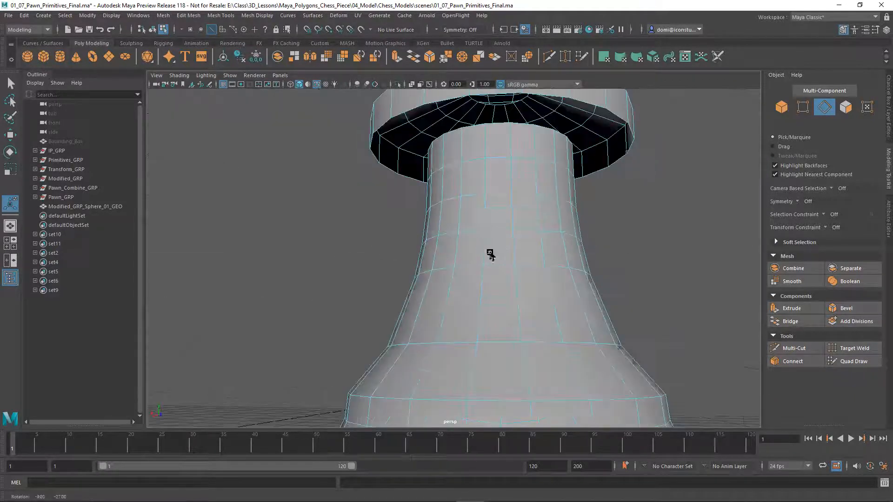
{"action": "middle_click_drag", "start_coordinate": [489, 254], "coordinate": [462, 297], "text": "alt"}
{"action": "right_click_drag", "start_coordinate": [462, 297], "coordinate": [569, 269], "text": "alt"}
{"action": "middle_click_drag", "start_coordinate": [552, 265], "coordinate": [536, 319], "text": "alt"}
{"action": "mouse_move", "coordinate": [536, 319]}
{"action": "left_mouse_down", "text": "alt"}
{"action": "mouse_move", "coordinate": [534, 305]}
{"action": "mouse_move", "coordinate": [527, 313]}
{"action": "left_mouse_up", "text": "alt"}
{"action": "right_click_drag", "start_coordinate": [527, 313], "coordinate": [585, 309], "text": "alt"}
{"action": "double_click", "coordinate": [502, 248]}
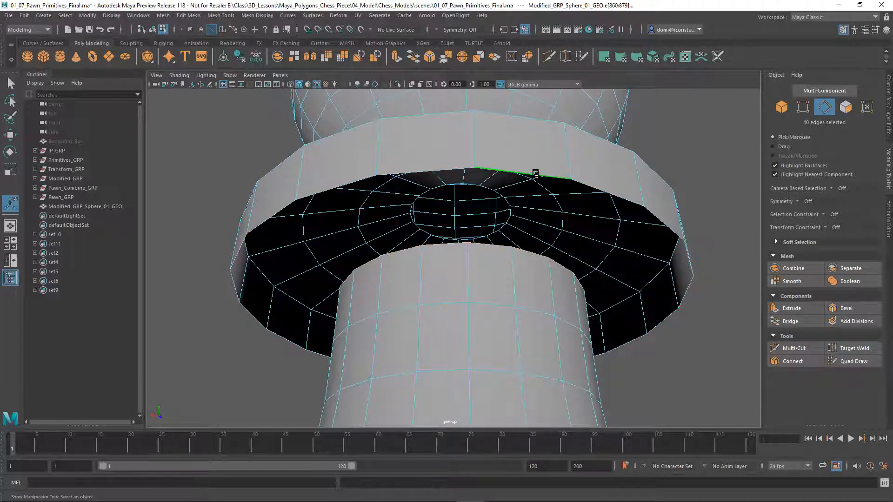
{"action": "left_click", "coordinate": [790, 320]}
Bridge the spherical head's bottom border edge loop to the collar's top opening, with 0 divisions
{"action": "left_click_drag", "start_coordinate": [682, 152], "coordinate": [626, 223], "text": "alt"}
{"action": "right_click_drag", "start_coordinate": [553, 231], "coordinate": [661, 231], "text": "alt"}
{"action": "left_click_drag", "start_coordinate": [660, 231], "coordinate": [665, 237], "text": "alt"}
{"action": "middle_click_drag", "start_coordinate": [642, 239], "coordinate": [650, 257], "text": "alt"}
{"action": "right_click_drag", "start_coordinate": [649, 257], "coordinate": [696, 253], "text": "alt"}
{"action": "left_click_drag", "start_coordinate": [674, 254], "coordinate": [629, 267], "text": "alt"}
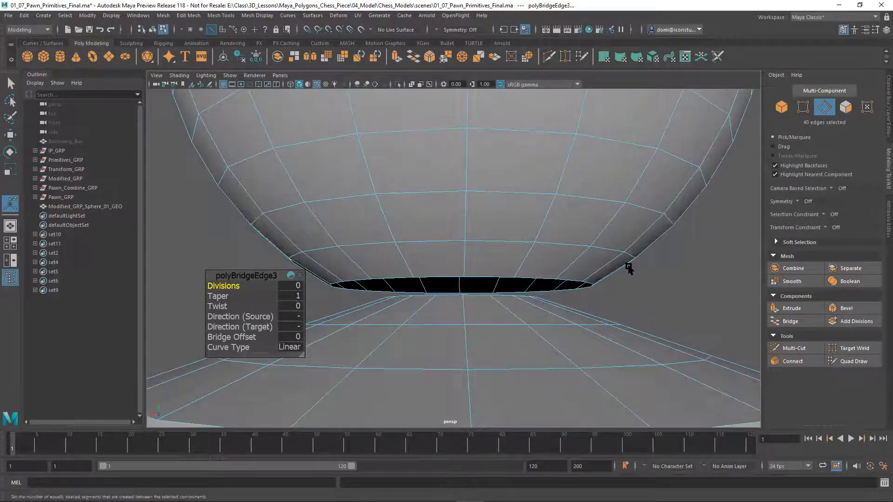
{"action": "double_click", "coordinate": [481, 296]}
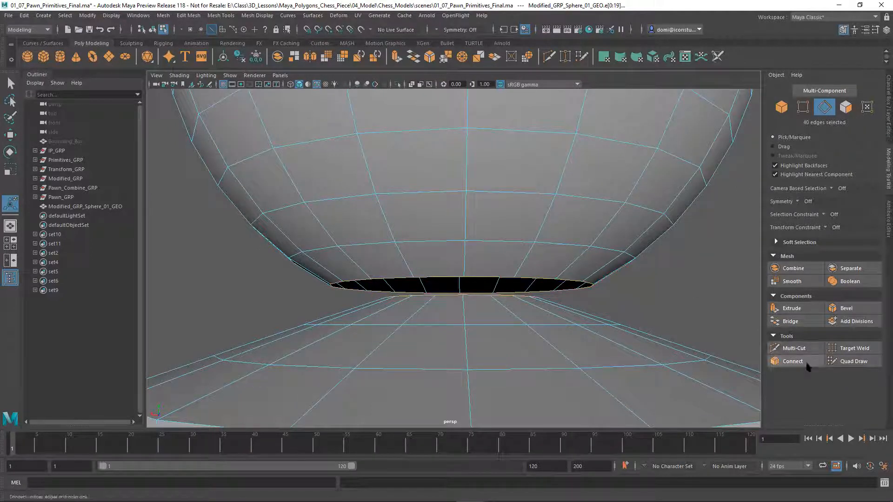
{"action": "left_click", "coordinate": [803, 322]}
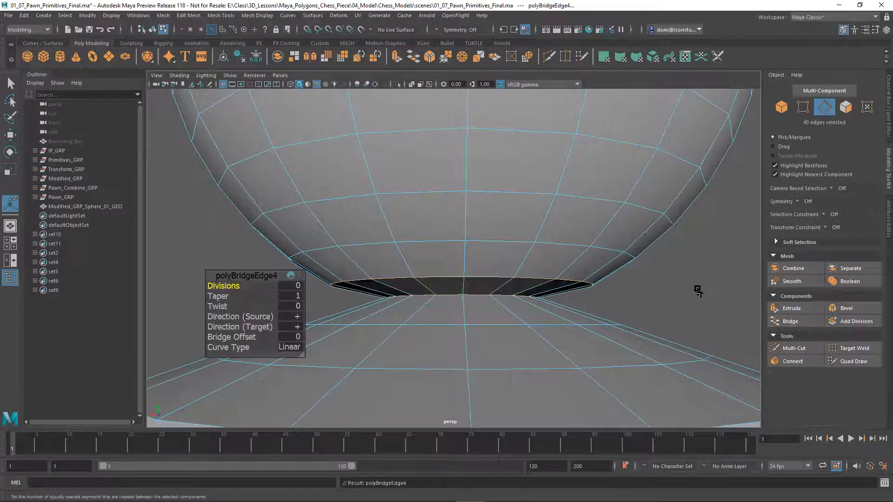
{"action": "left_click", "coordinate": [694, 289]}
Extrude the lower base ring's bottom border edge loop inward, scaling the new edges uniformly to 0.783
{"action": "left_click_drag", "start_coordinate": [662, 282], "coordinate": [633, 303], "text": "alt"}
{"action": "middle_click_drag", "start_coordinate": [634, 303], "coordinate": [614, 200], "text": "alt"}
{"action": "right_click_drag", "start_coordinate": [614, 201], "coordinate": [488, 269], "text": "alt"}
{"action": "left_click_drag", "start_coordinate": [488, 269], "coordinate": [490, 246], "text": "alt"}
{"action": "middle_click_drag", "start_coordinate": [490, 247], "coordinate": [509, 200], "text": "alt"}
{"action": "left_click_drag", "start_coordinate": [510, 200], "coordinate": [535, 339], "text": "alt"}
{"action": "double_click", "coordinate": [550, 211]}
{"action": "left_click", "coordinate": [798, 310]}
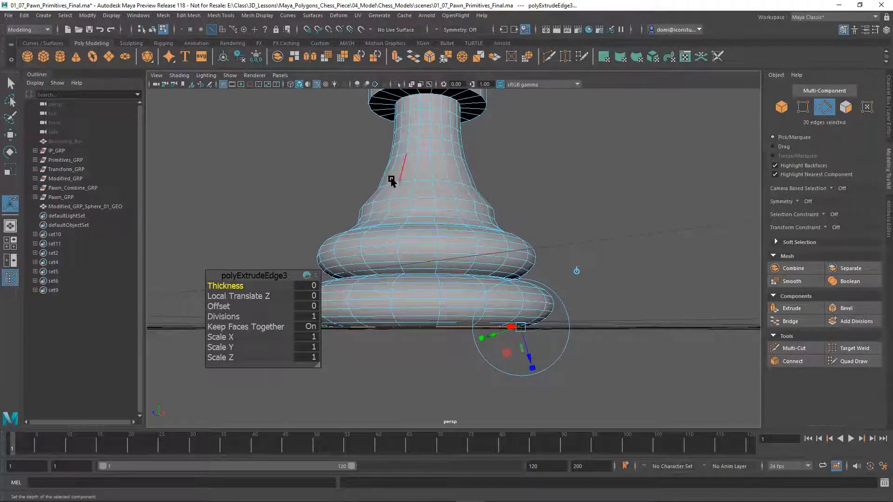
{"action": "left_click_drag", "start_coordinate": [605, 232], "coordinate": [634, 219], "text": "alt"}
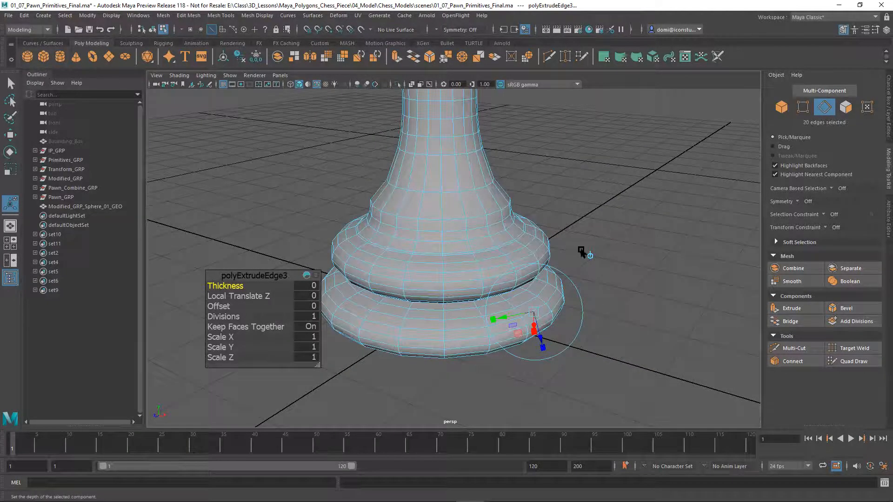
{"action": "left_click_drag", "start_coordinate": [602, 203], "coordinate": [677, 238], "text": "alt"}
{"action": "left_click_drag", "start_coordinate": [593, 256], "coordinate": [636, 238], "text": "alt"}
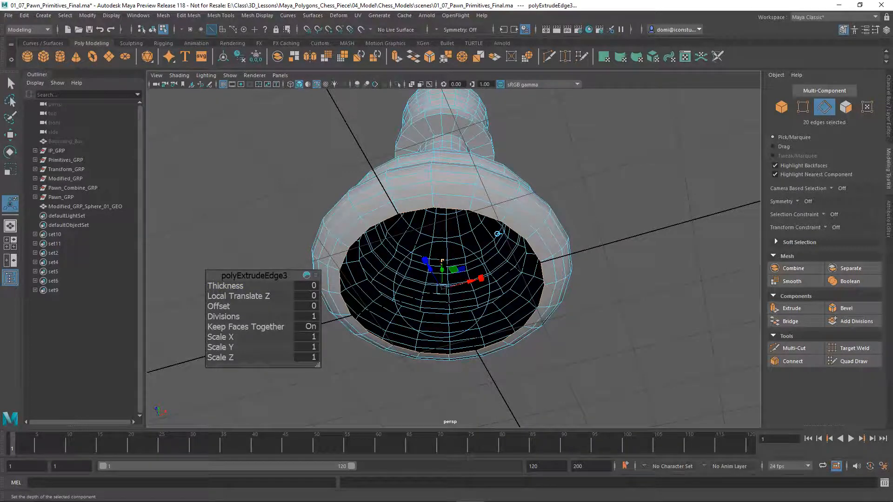
{"action": "left_click", "coordinate": [440, 288]}
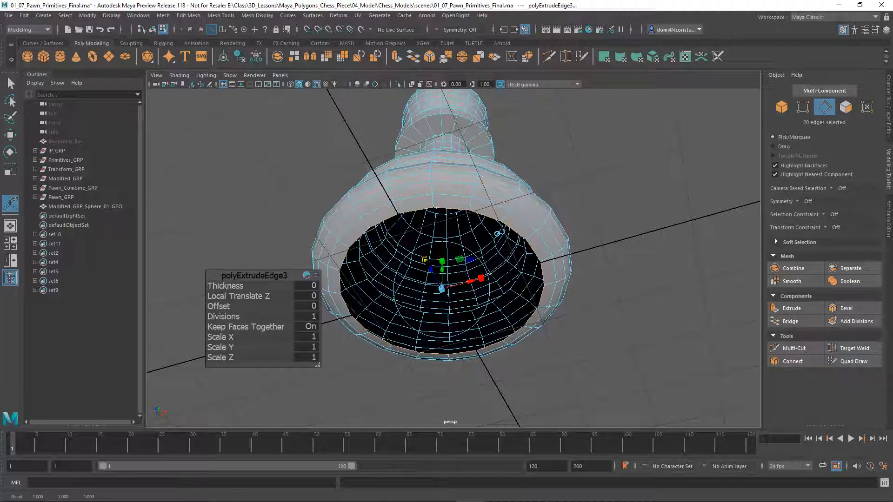
{"action": "left_click_drag", "start_coordinate": [441, 288], "coordinate": [437, 297]}
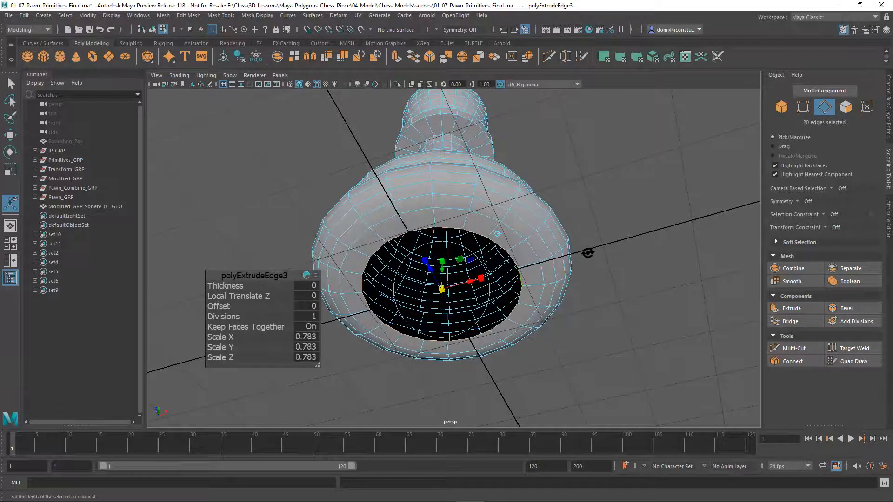
Extrude the bottom opening's border edge loop inward again, scaling the new edges uniformly to 0.5
{"action": "left_click_drag", "start_coordinate": [594, 253], "coordinate": [593, 233], "text": "alt"}
{"action": "right_click_drag", "start_coordinate": [566, 186], "coordinate": [664, 199], "text": "alt"}
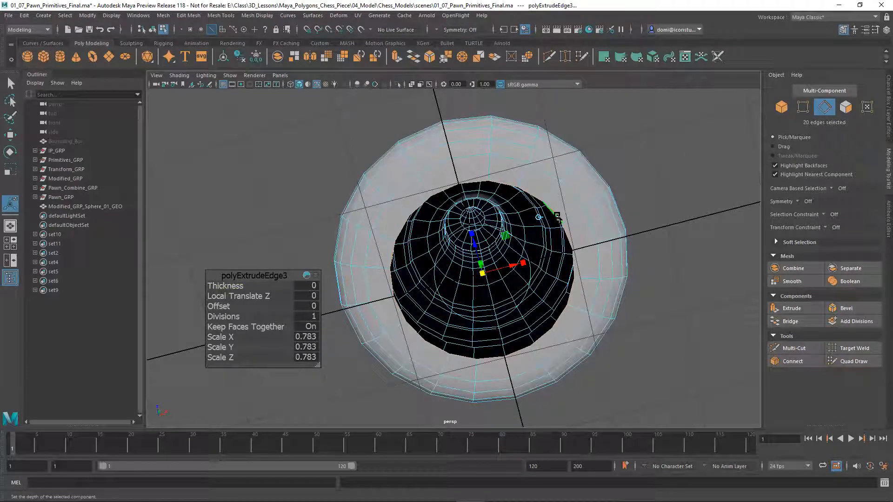
{"action": "key", "text": "ctrl+e"}
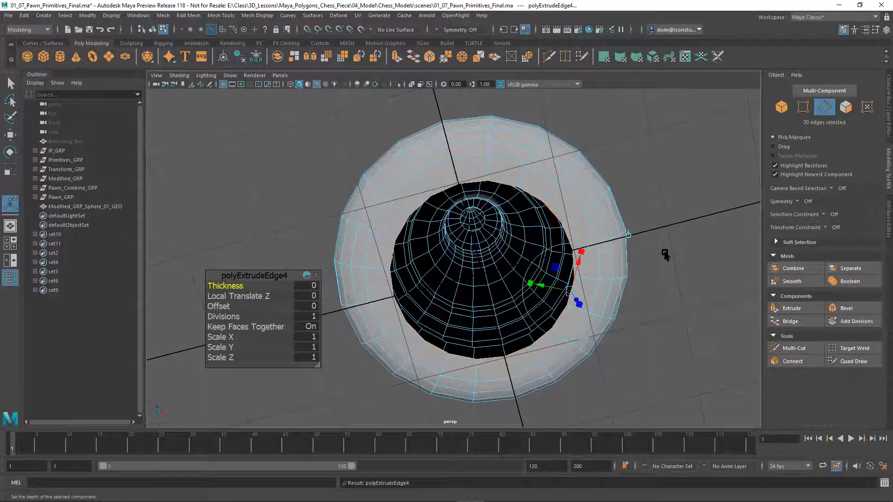
{"action": "key", "text": "t"}
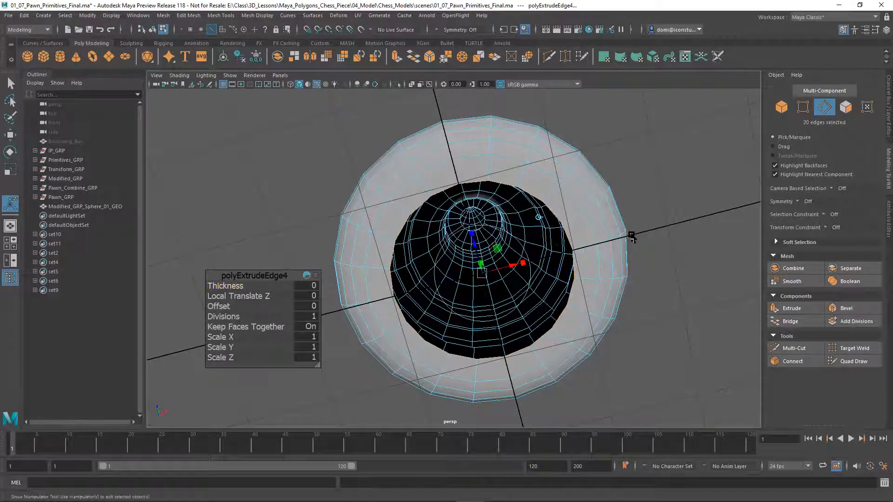
{"action": "left_click", "coordinate": [471, 233]}
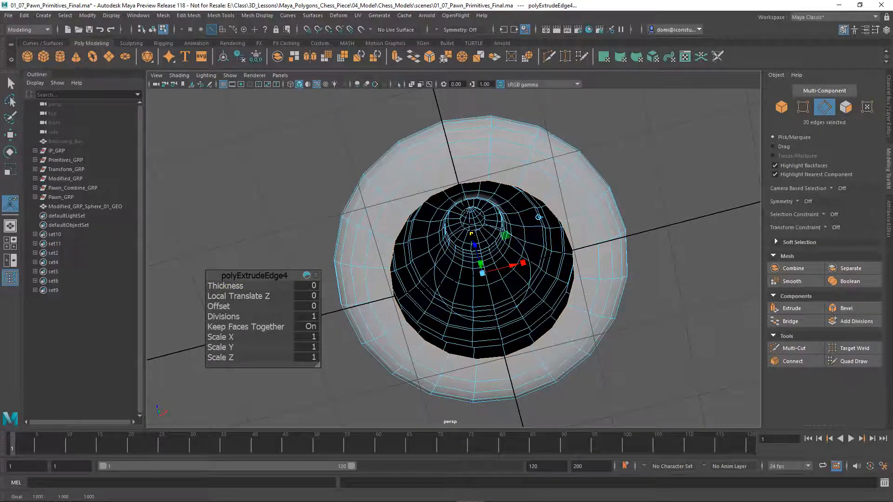
{"action": "left_click_drag", "start_coordinate": [483, 275], "coordinate": [470, 279]}
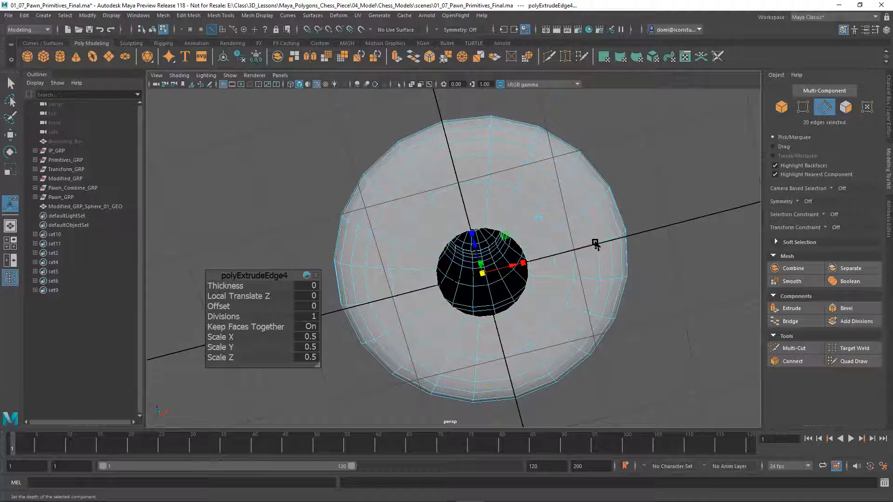
Extrude the remaining opening's border edges once more, scaling them uniformly almost to the centre to close the base, and clear the selection
{"action": "key", "text": "ctrl+e"}
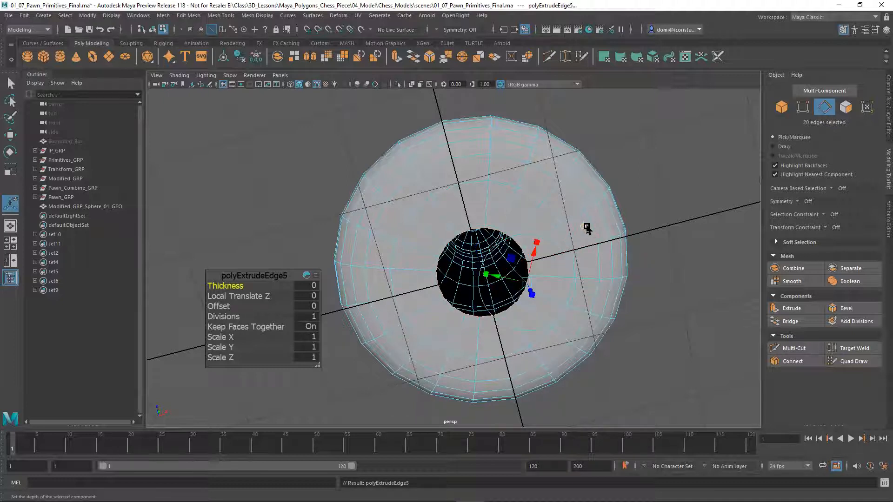
{"action": "key", "text": "t"}
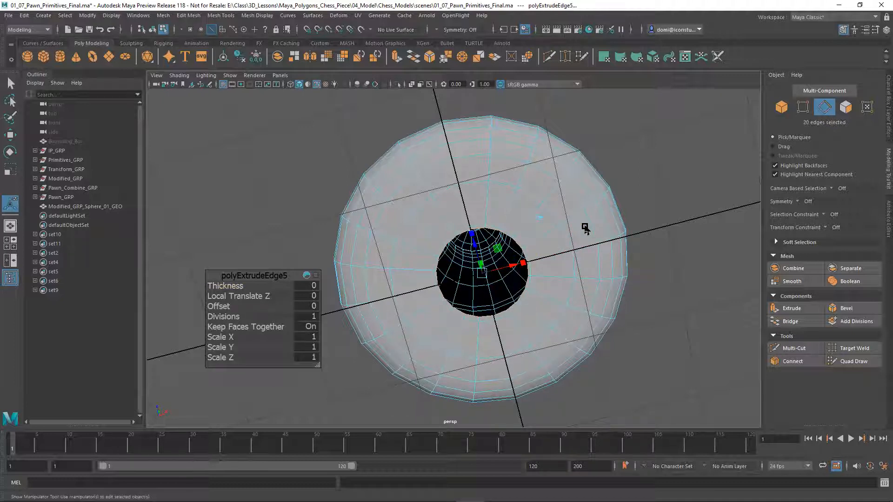
{"action": "left_click_drag", "start_coordinate": [481, 271], "coordinate": [464, 278]}
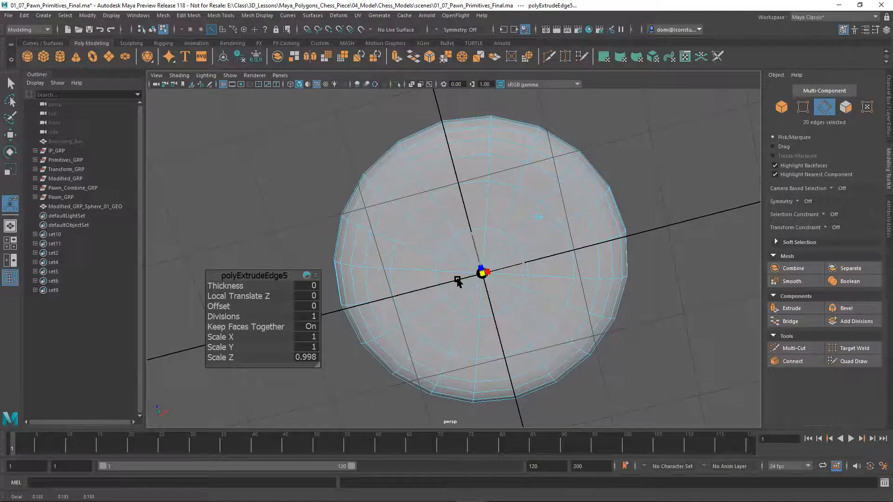
{"action": "left_click", "coordinate": [654, 167]}
{"action": "left_click_drag", "start_coordinate": [647, 157], "coordinate": [636, 222], "text": "alt"}
{"action": "left_click_drag", "start_coordinate": [525, 281], "coordinate": [430, 225], "text": "alt"}
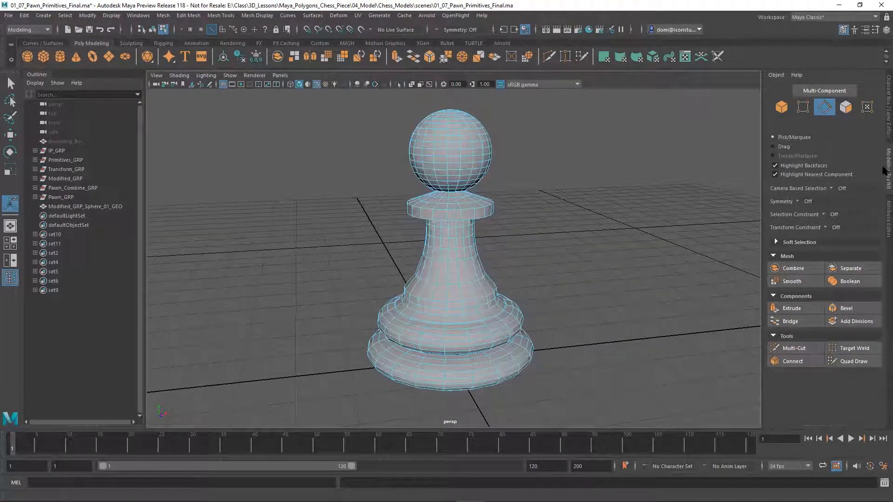
Return the pawn mesh to object selection, assign it to a new display layer and hide that layer
{"action": "left_click", "coordinate": [883, 114]}
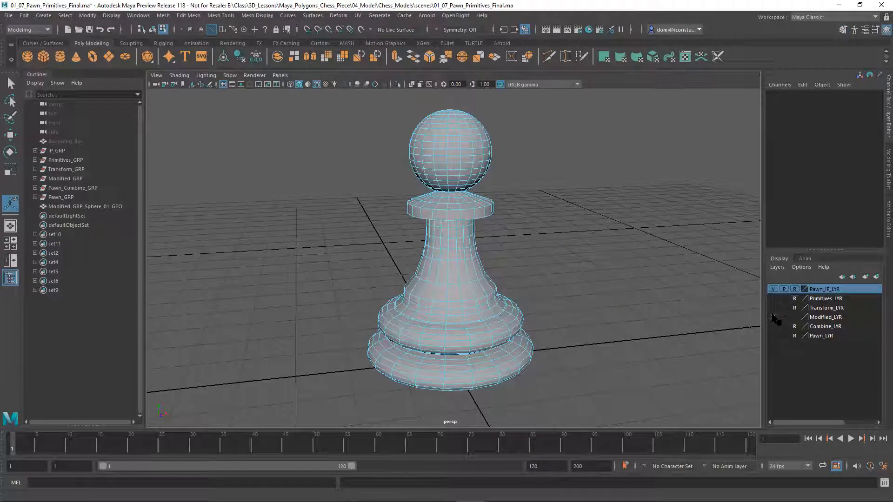
{"action": "mouse_move", "coordinate": [577, 243]}
{"action": "left_mouse_down", "text": "alt"}
{"action": "mouse_move", "coordinate": [551, 243]}
{"action": "mouse_move", "coordinate": [559, 243]}
{"action": "left_mouse_up", "text": "alt"}
{"action": "left_click", "coordinate": [11, 84]}
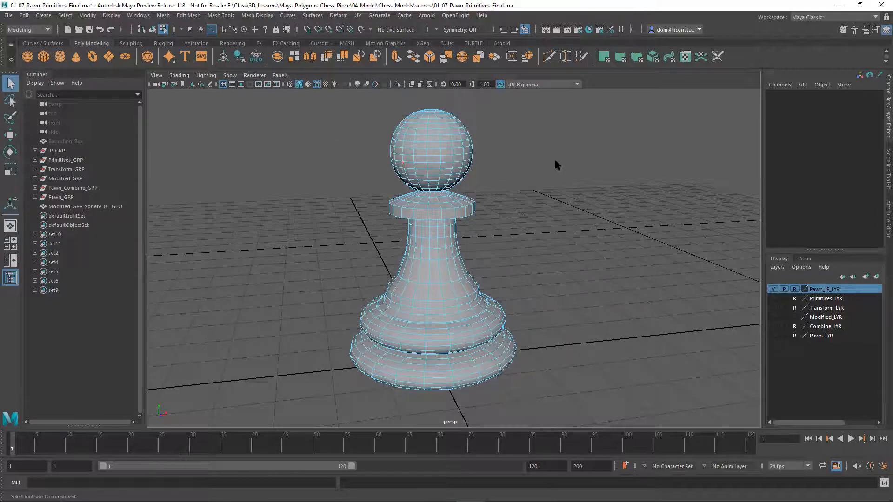
{"action": "key", "text": "F8"}
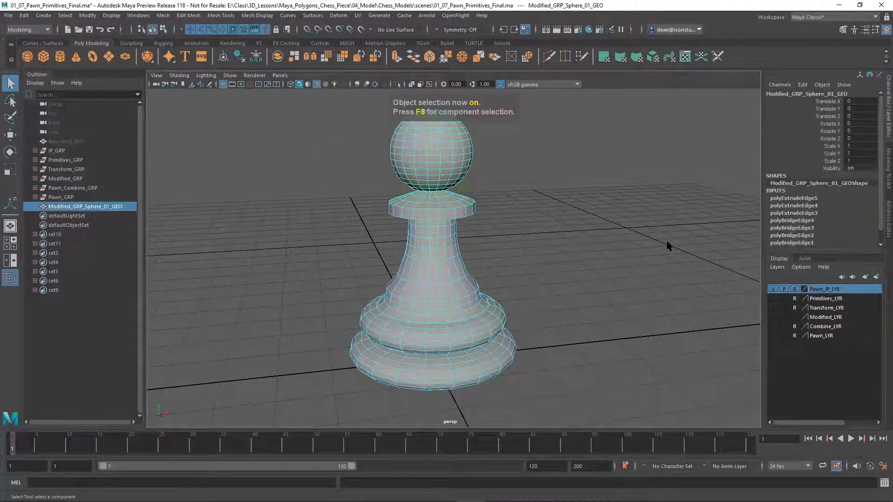
{"action": "left_click", "coordinate": [877, 277]}
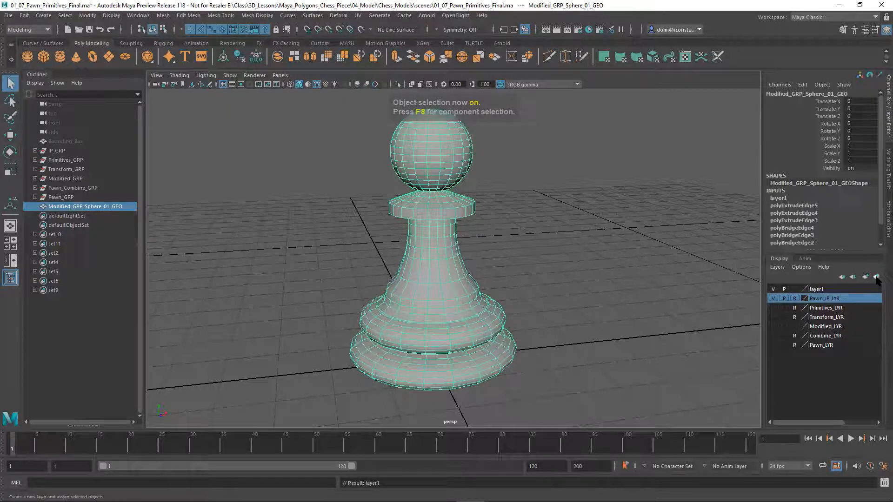
{"action": "left_click", "coordinate": [773, 289]}
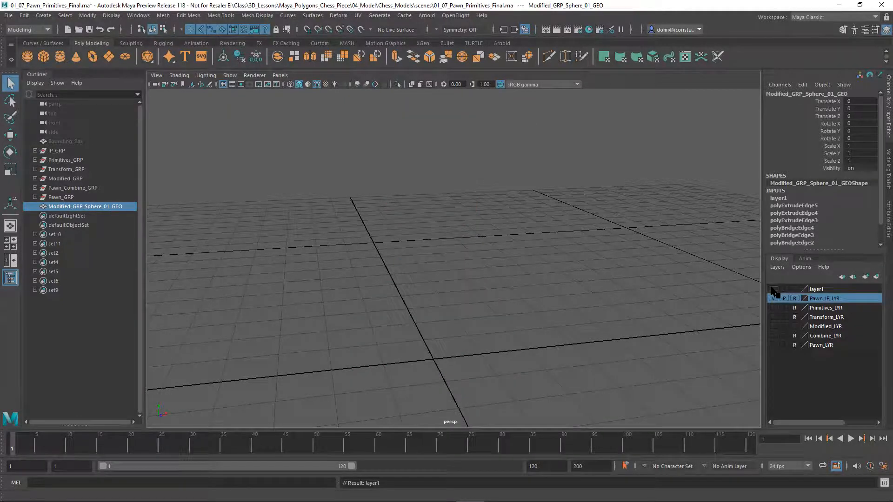
{"action": "left_click", "coordinate": [637, 259]}
Show Combine_LYR briefly and hide it again, and make Pawn_LYR visible to inspect the finished pawn
{"action": "left_click", "coordinate": [773, 336]}
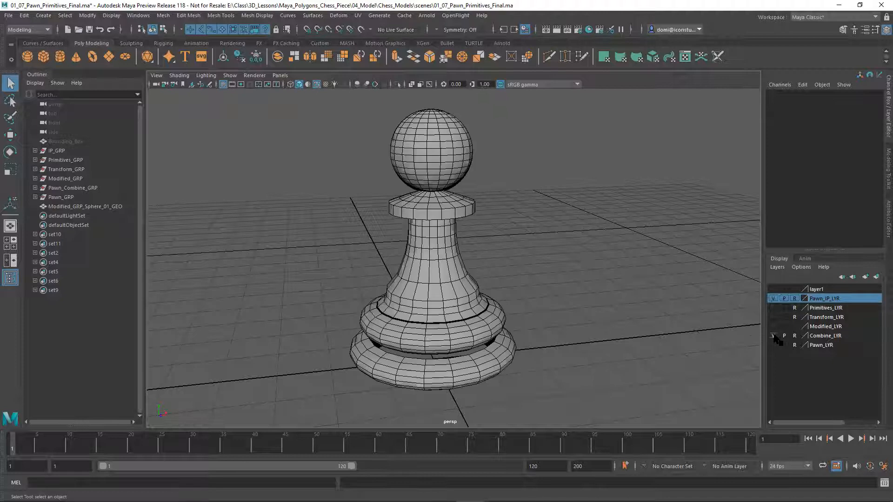
{"action": "left_click", "coordinate": [773, 336]}
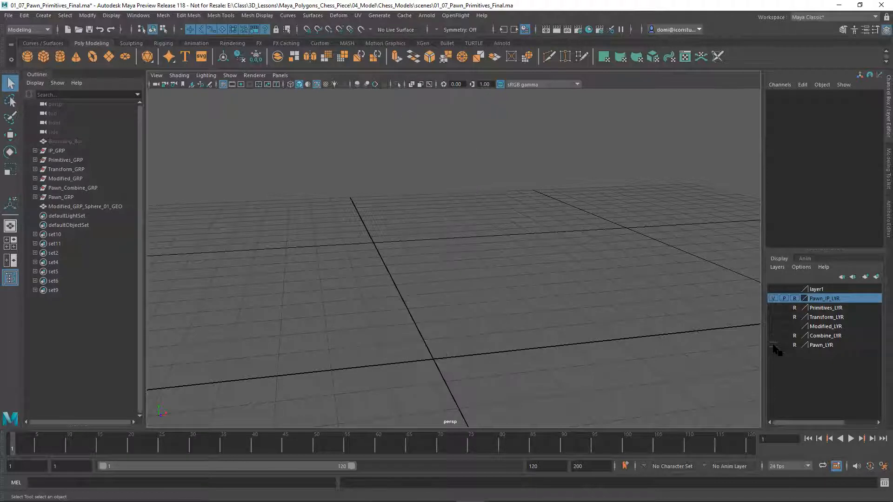
{"action": "left_click", "coordinate": [773, 345]}
{"action": "left_click_drag", "start_coordinate": [546, 289], "coordinate": [513, 298], "text": "alt"}
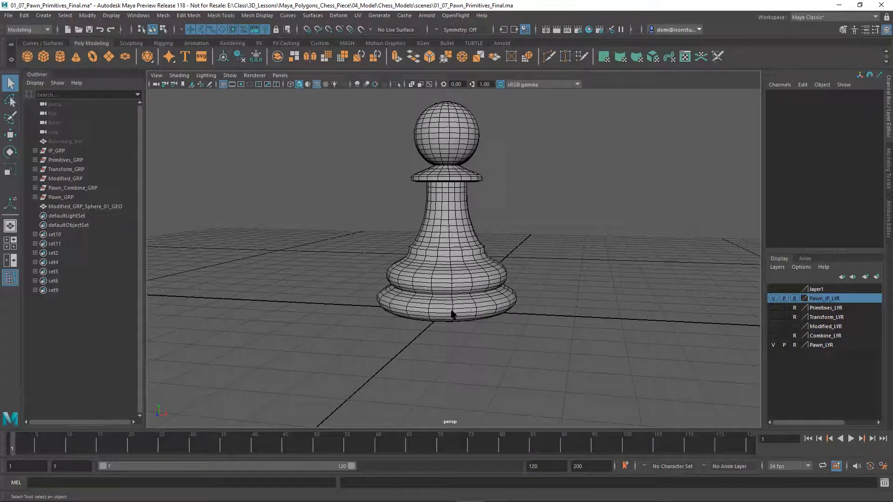
{"action": "left_click_drag", "start_coordinate": [542, 253], "coordinate": [528, 289], "text": "alt"}
{"action": "mouse_move", "coordinate": [528, 289]}
{"action": "middle_mouse_down", "text": "alt"}
{"action": "mouse_move", "coordinate": [534, 277]}
{"action": "mouse_move", "coordinate": [519, 289]}
{"action": "mouse_move", "coordinate": [534, 285]}
{"action": "middle_mouse_up", "text": "alt"}
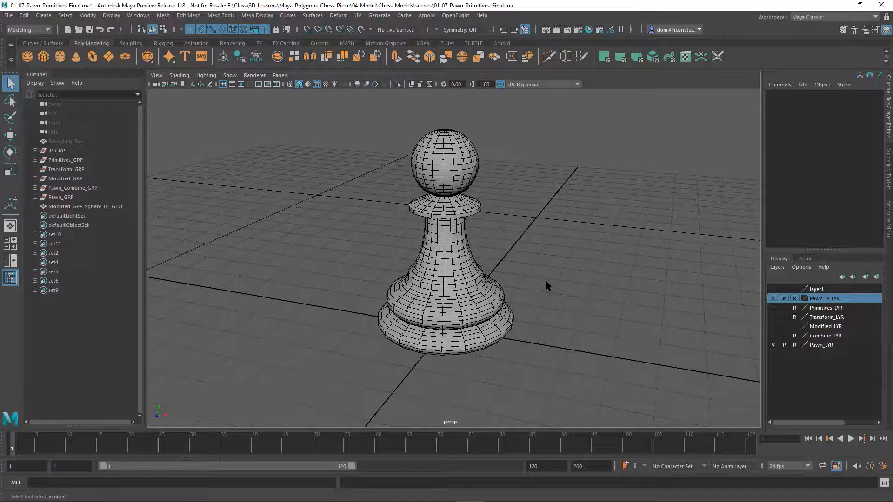
Frame Pawn_GRP in all four views and examine the pawn's silhouette in the front view
{"action": "key", "text": "space"}
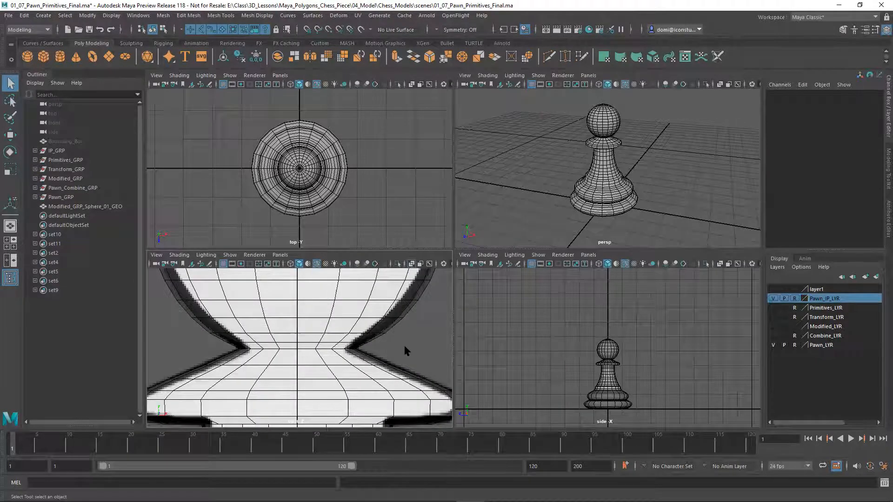
{"action": "key", "text": "f"}
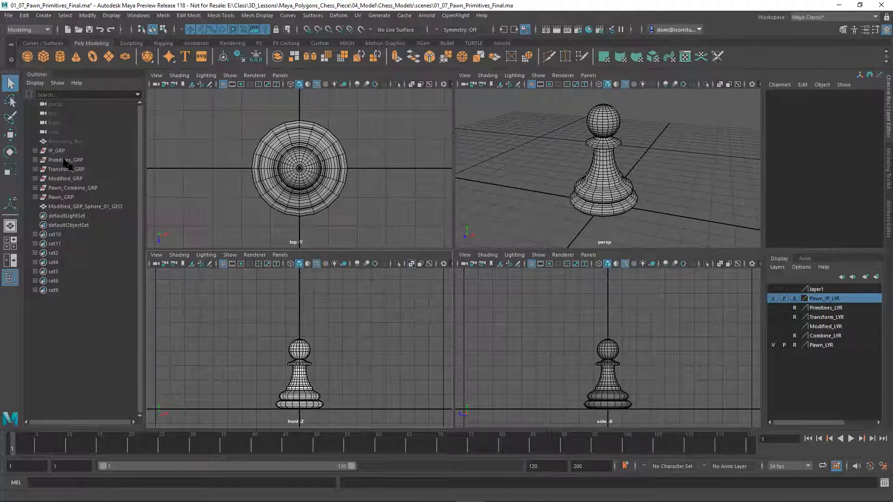
{"action": "left_click", "coordinate": [66, 189]}
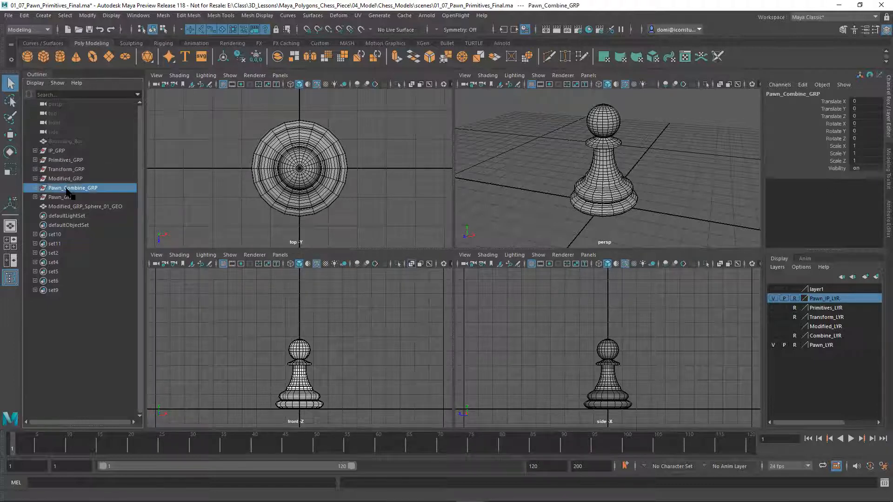
{"action": "left_click", "coordinate": [71, 197]}
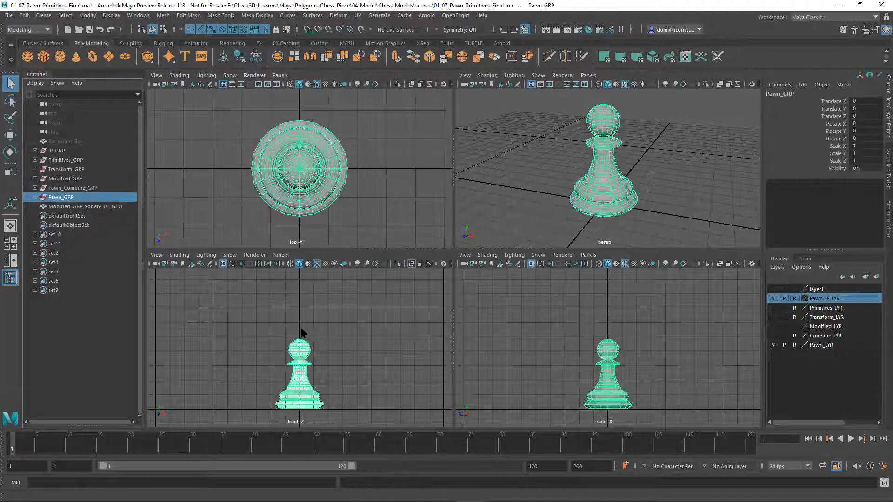
{"action": "key", "text": "shift+f"}
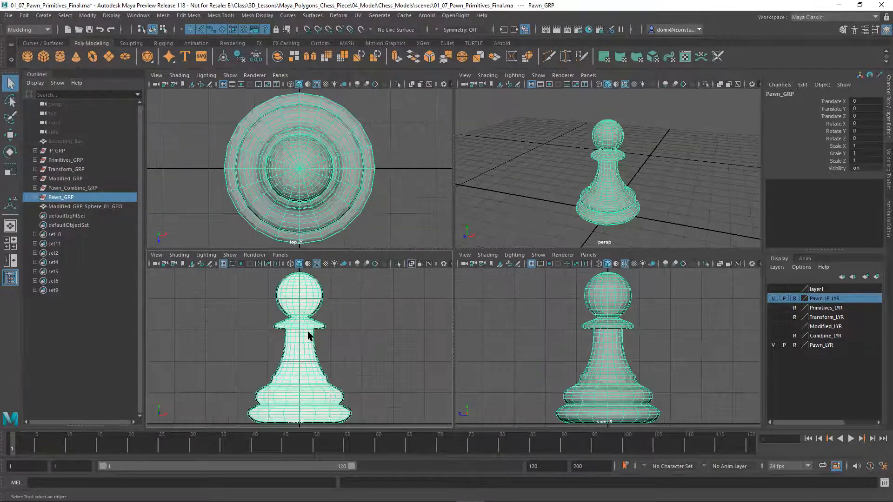
{"action": "left_click", "coordinate": [679, 321]}
{"action": "left_click_drag", "start_coordinate": [678, 186], "coordinate": [669, 175], "text": "alt"}
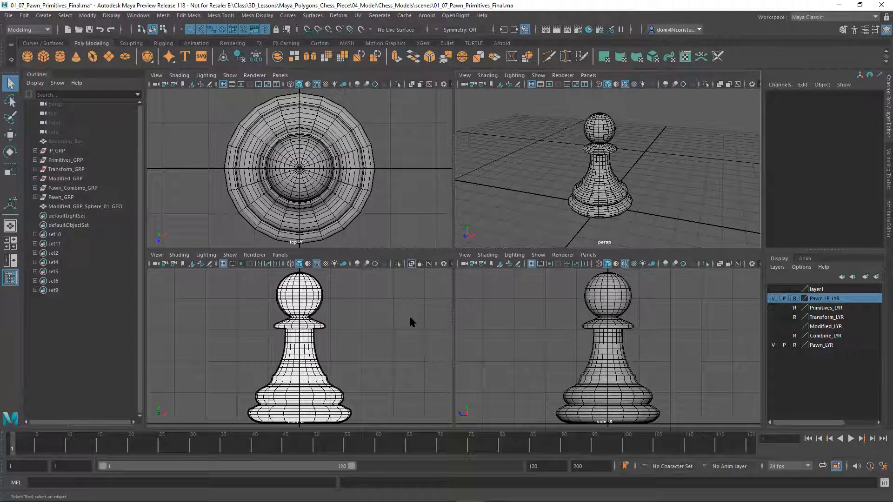
{"action": "key", "text": "space"}
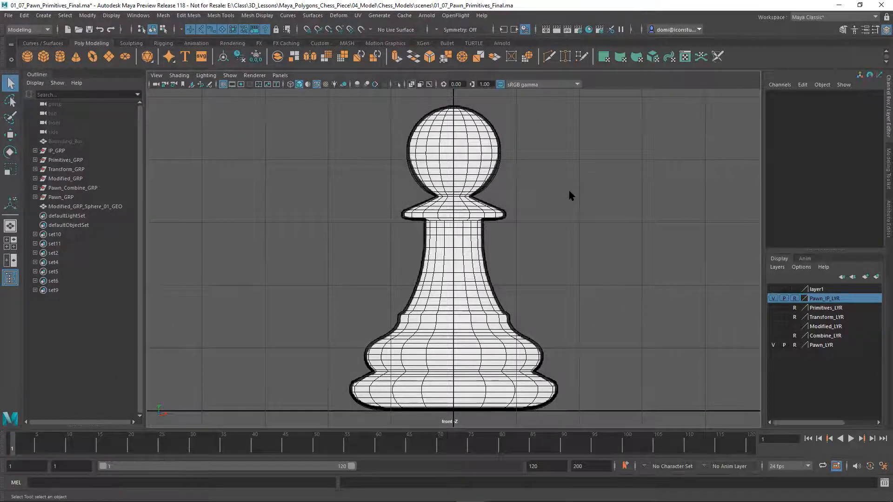
{"action": "key", "text": "space"}
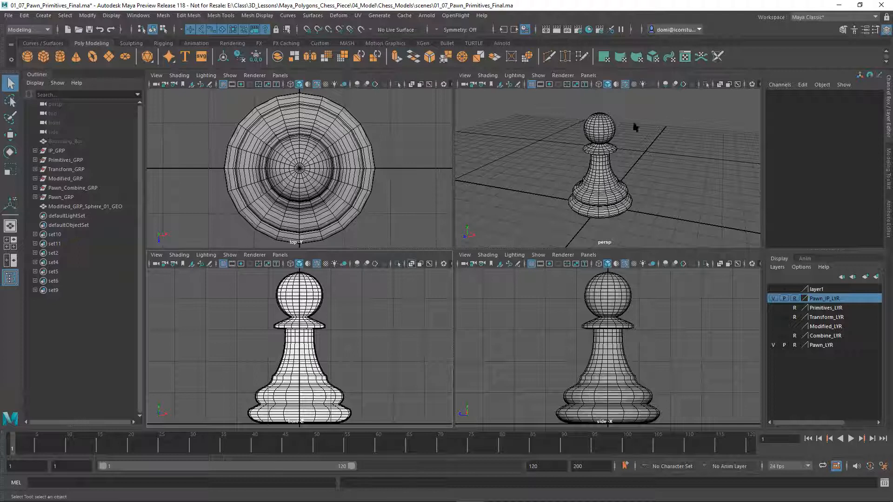